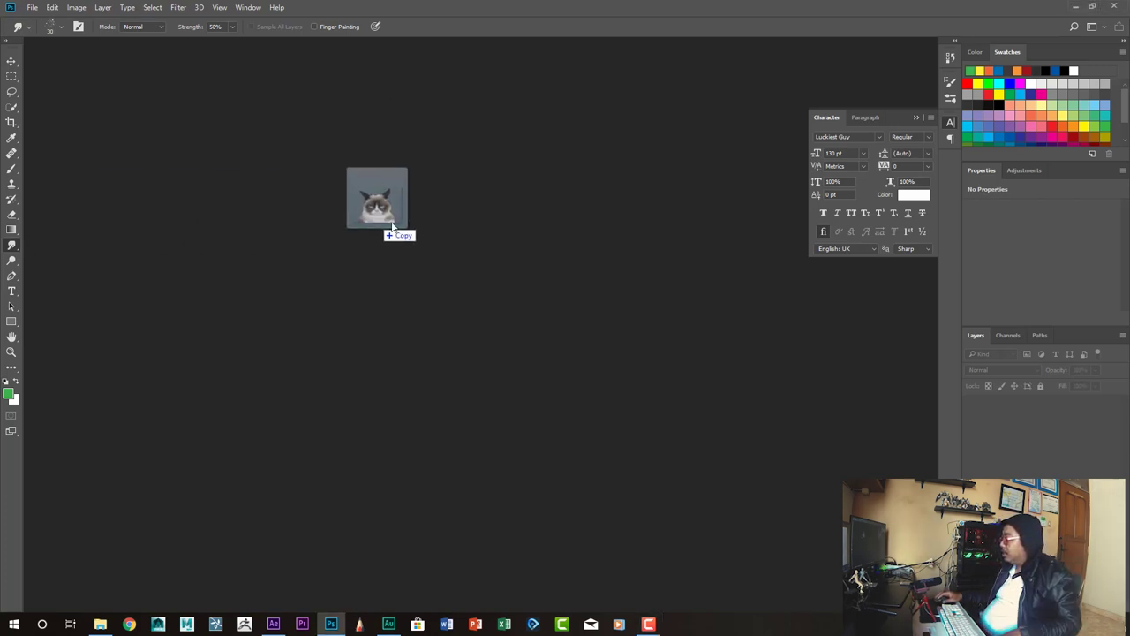
# Open gambar-kucing-lucu.png in its own window and start a new 1920×1080 HDTV 1080p document.
pyautogui.moveTo(383, 235); pyautogui.dragTo(388, 287)
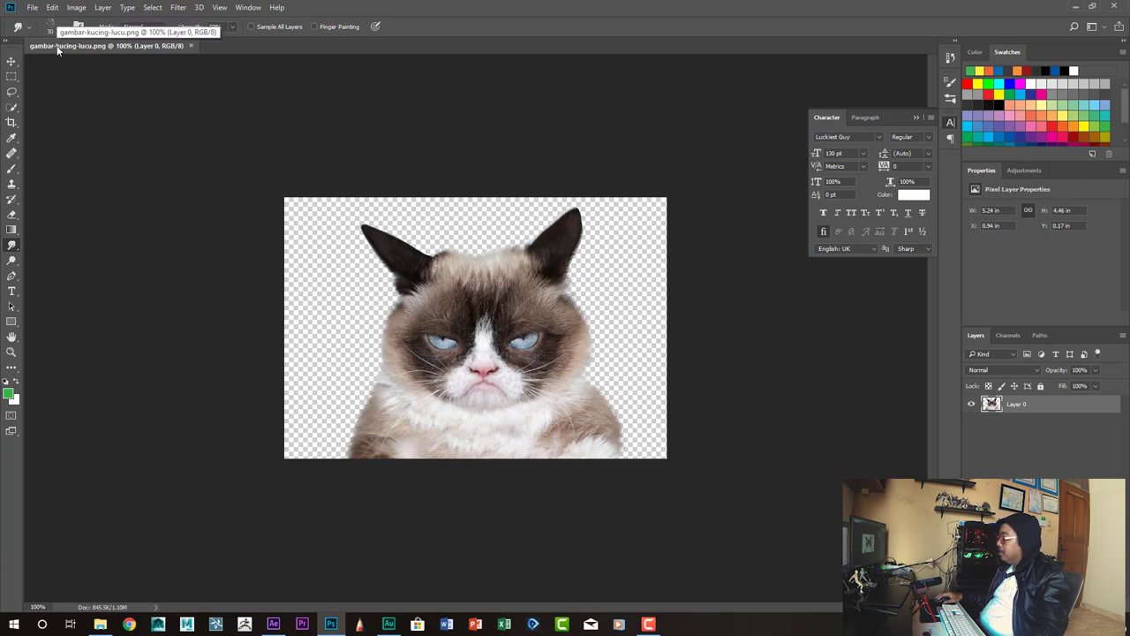
pyautogui.moveTo(58, 46); pyautogui.dragTo(305, 80)
pyautogui.click(34, 8)
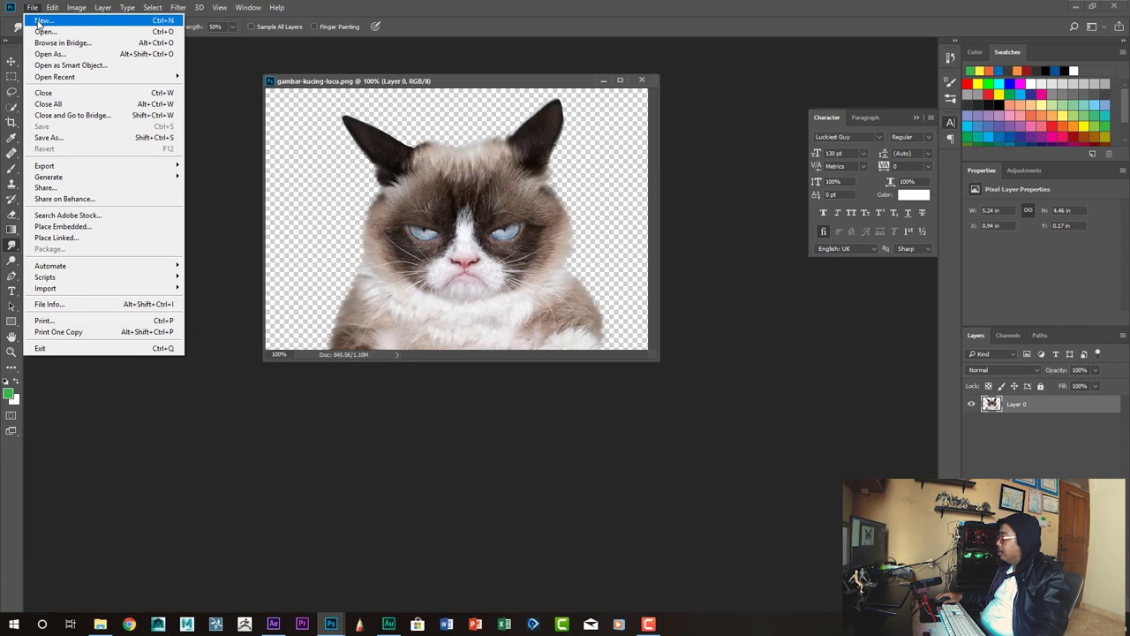
pyautogui.click(39, 21)
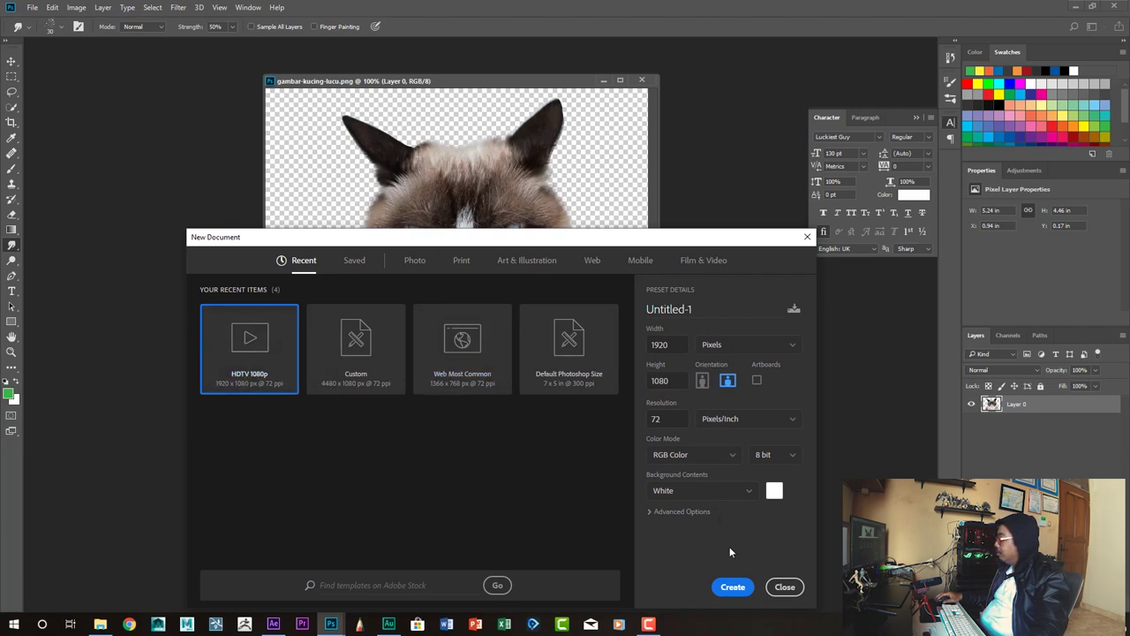
# Create the 1920×1080 document, copy the cat into it with the Move tool, and close the original.
pyautogui.click(741, 591)
pyautogui.moveTo(477, 96)
pyautogui.mouseDown()
pyautogui.moveTo(94, 51)
pyautogui.moveTo(85, 124)
pyautogui.moveTo(81, 111)
pyautogui.mouseUp()
pyautogui.moveTo(399, 78); pyautogui.dragTo(446, 69)
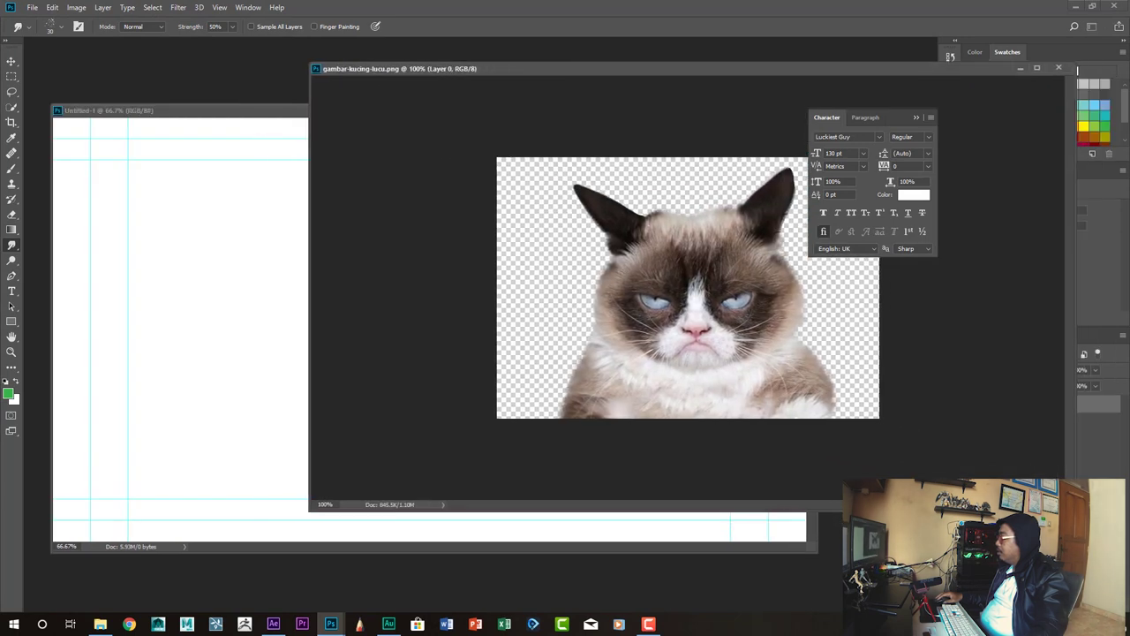
pyautogui.click(12, 62)
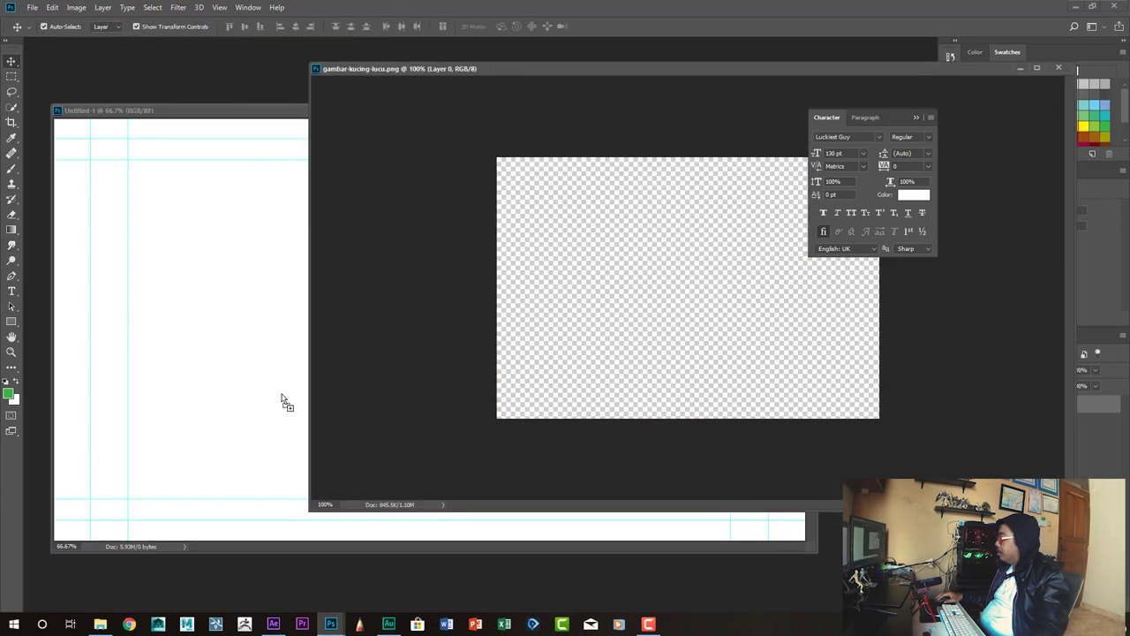
pyautogui.moveTo(650, 307); pyautogui.dragTo(256, 399)
pyautogui.moveTo(632, 78); pyautogui.dragTo(353, 68)
pyautogui.click(778, 61)
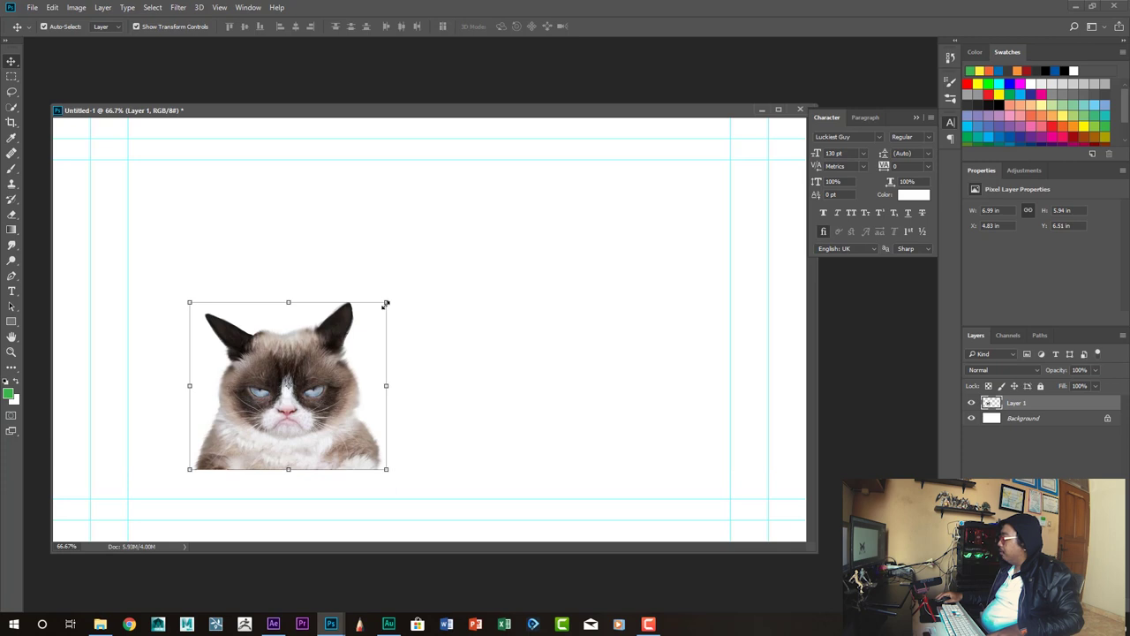
# Scale the cat to about 217% and position it on the canvas.
pyautogui.moveTo(386, 304); pyautogui.dragTo(680, 182)
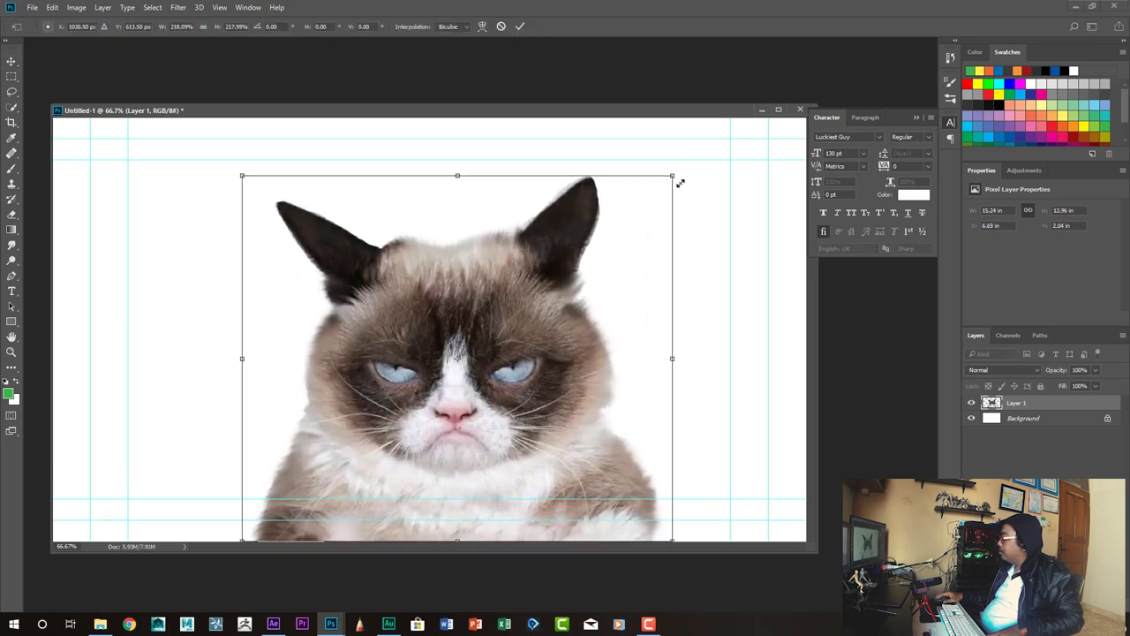
pyautogui.moveTo(671, 176); pyautogui.dragTo(673, 179)
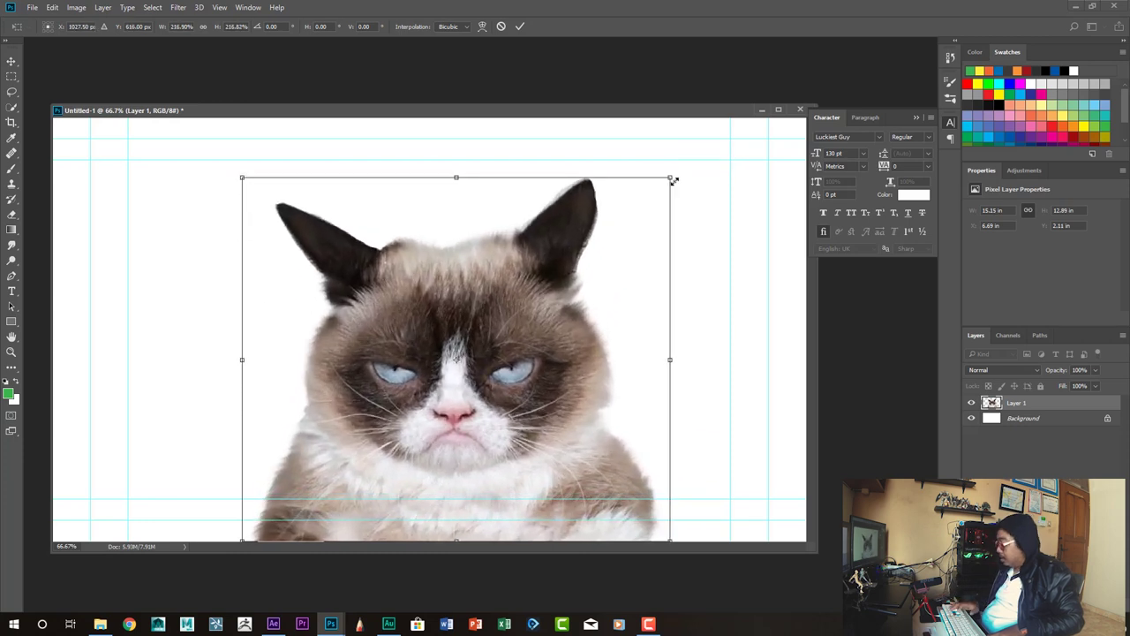
pyautogui.press('Return')
pyautogui.moveTo(491, 371)
pyautogui.mouseDown()
pyautogui.moveTo(491, 402)
pyautogui.moveTo(509, 390)
pyautogui.moveTo(477, 387)
pyautogui.mouseUp()
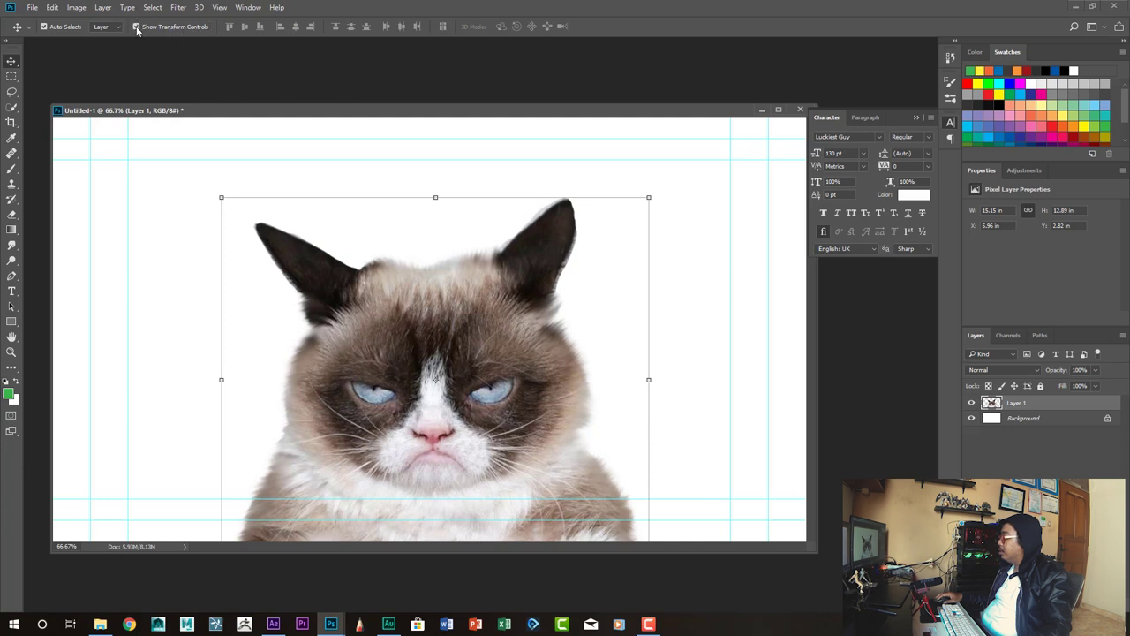
pyautogui.moveTo(432, 364); pyautogui.dragTo(415, 344)
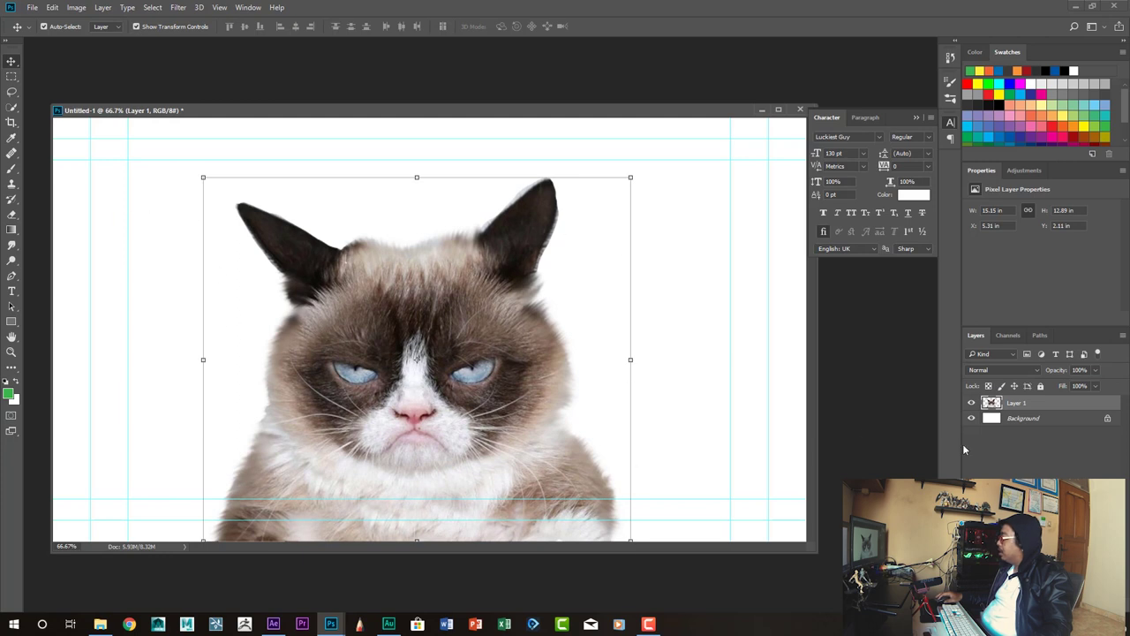
pyautogui.moveTo(448, 380); pyautogui.dragTo(459, 379)
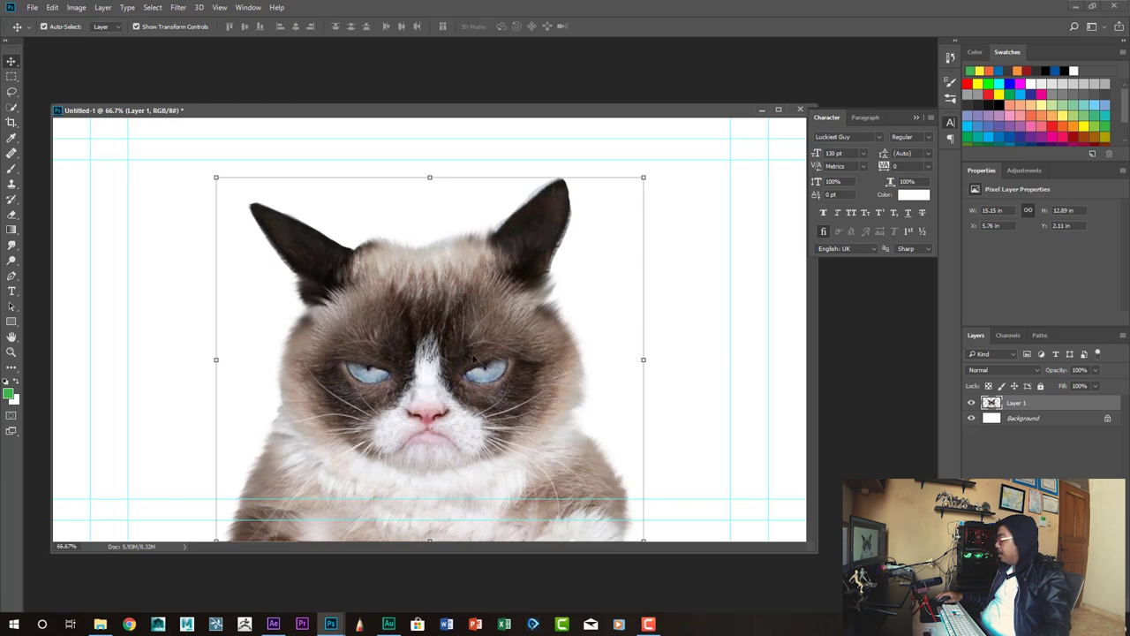
# Outline the cat's mouth with the Polygonal Lasso.
pyautogui.click(11, 91)
pyautogui.click(72, 104)
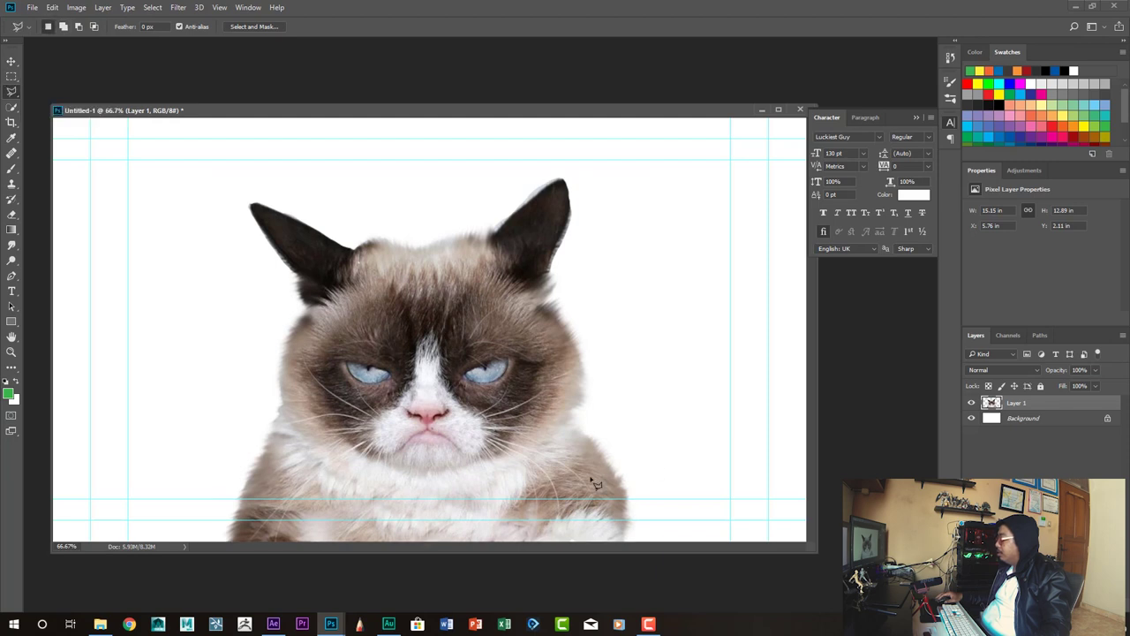
pyautogui.click(383, 457)
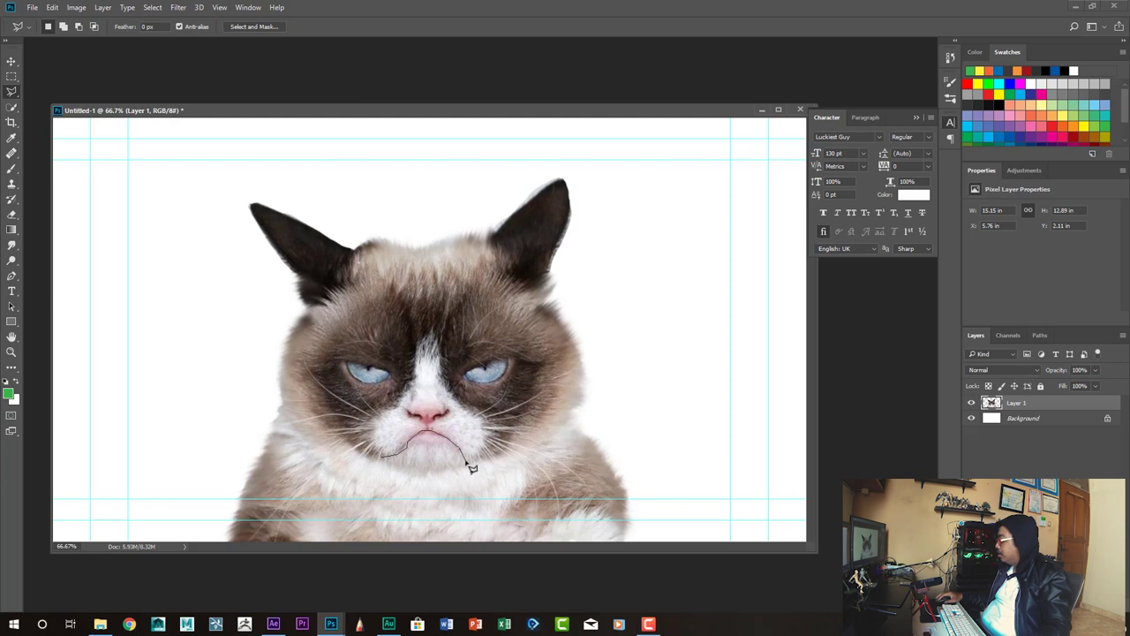
pyautogui.moveTo(410, 444); pyautogui.dragTo(383, 459)
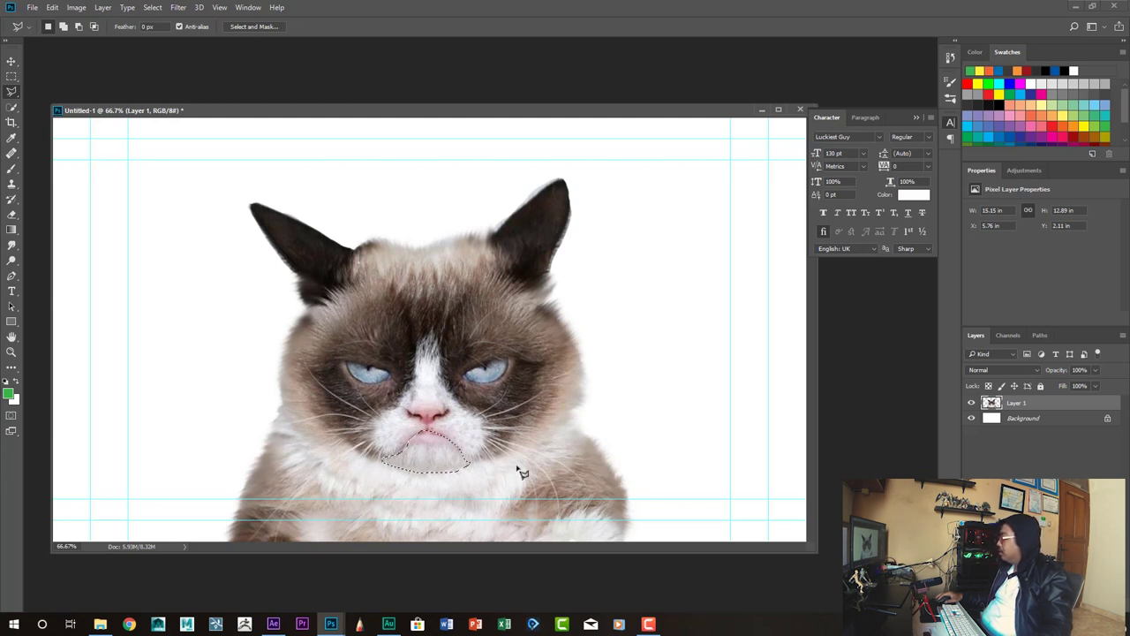
pyautogui.rightClick(1016, 405)
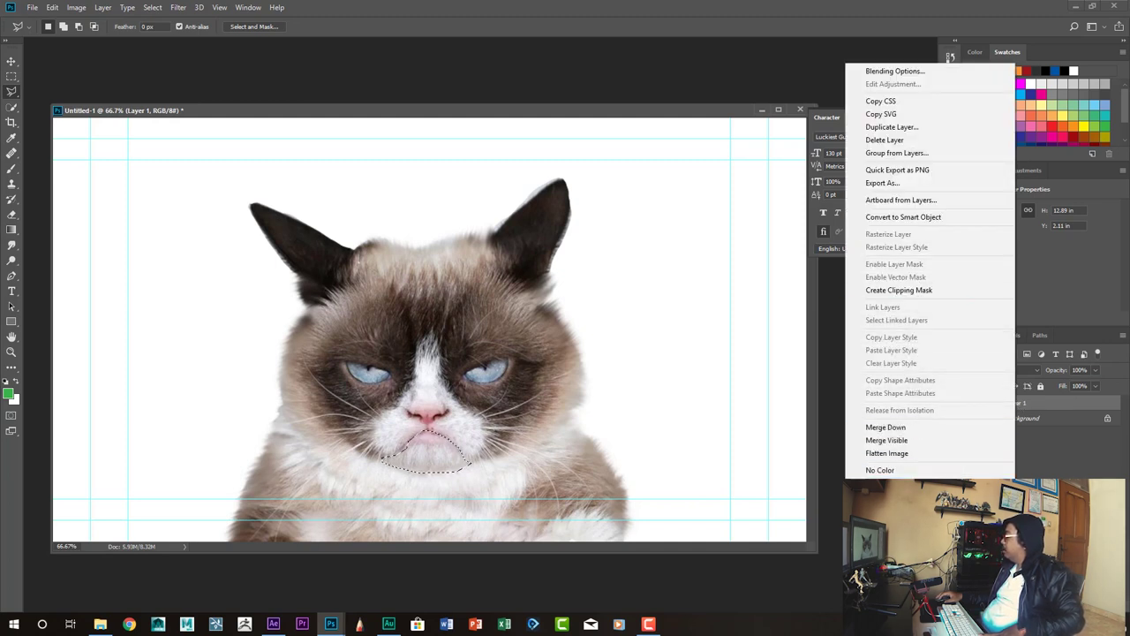
pyautogui.click(1036, 403)
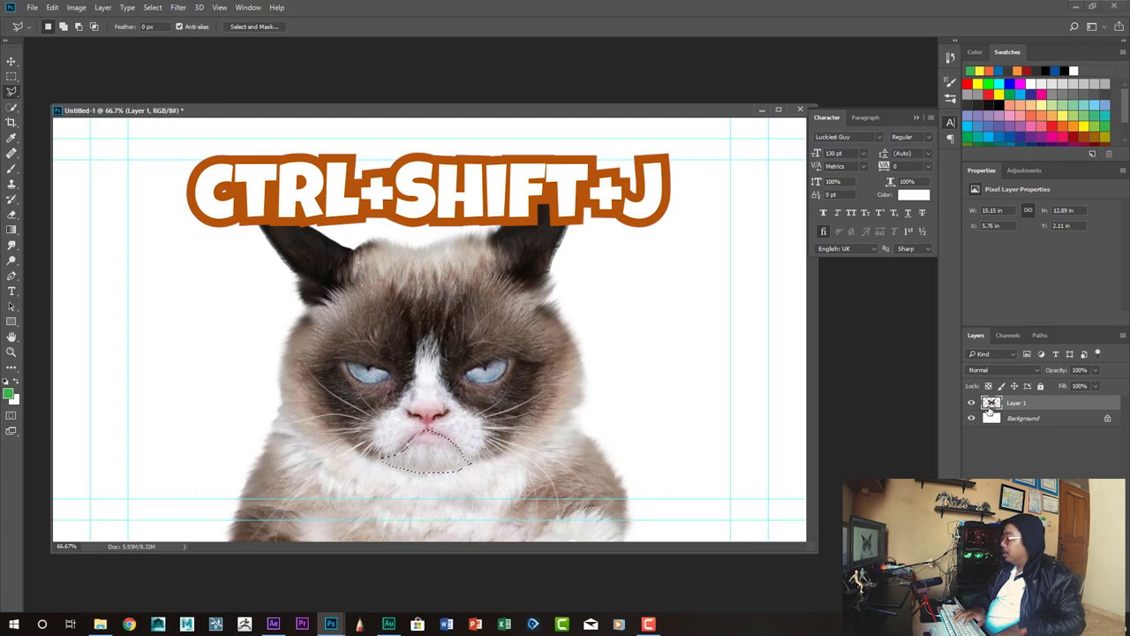
# Copy the mouth onto a new Layer 2 with Ctrl+Shift+J, check it, and hide Layer 1.
pyautogui.hotkey('ctrl', 'shift', 'j')
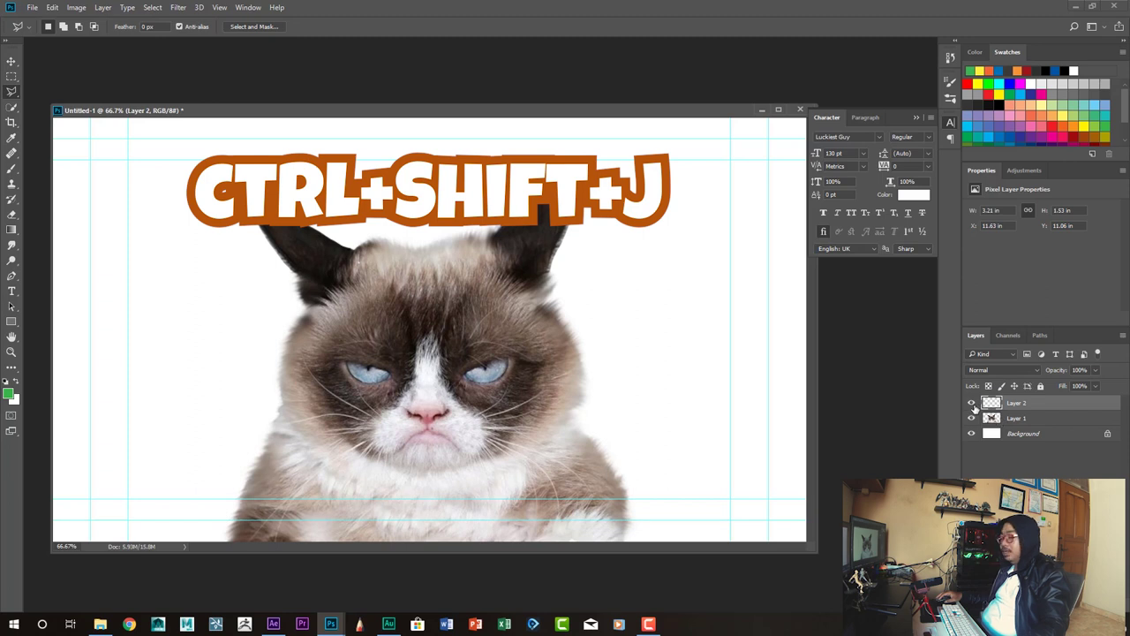
pyautogui.click(971, 402)
pyautogui.click(971, 402)
pyautogui.click(971, 402)
pyautogui.click(971, 403)
pyautogui.click(971, 403)
pyautogui.click(971, 402)
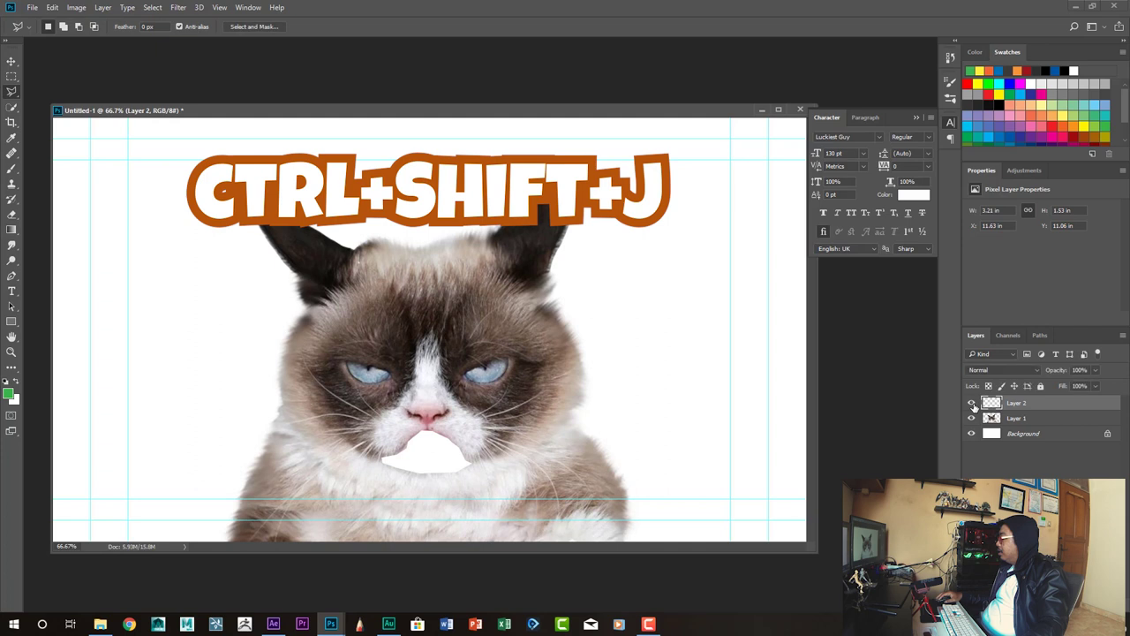
pyautogui.click(972, 403)
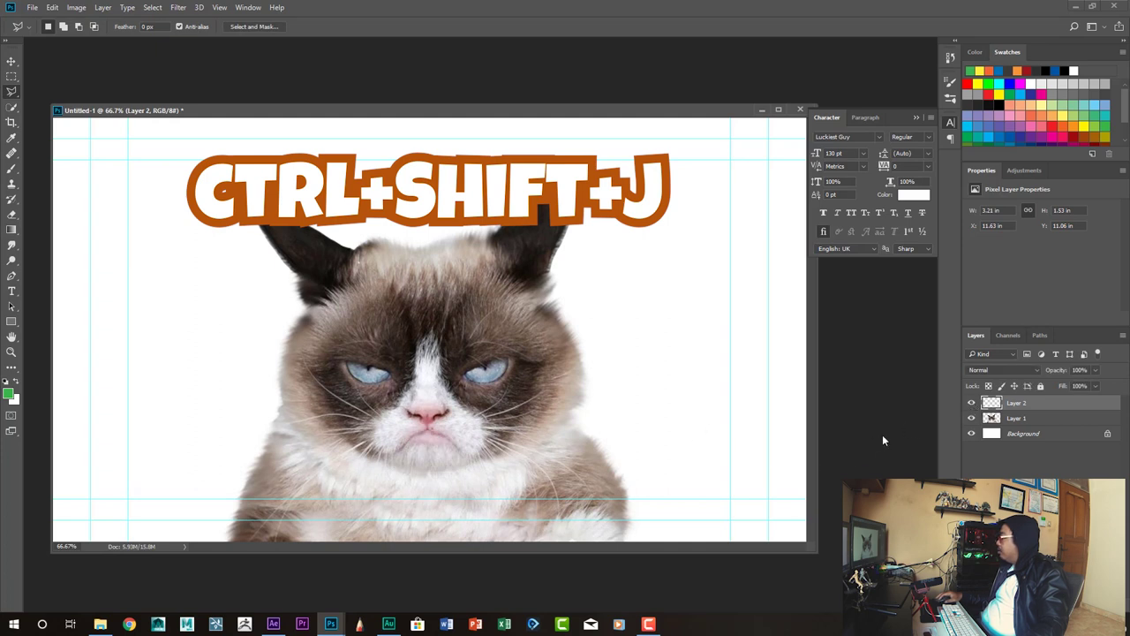
pyautogui.click(971, 404)
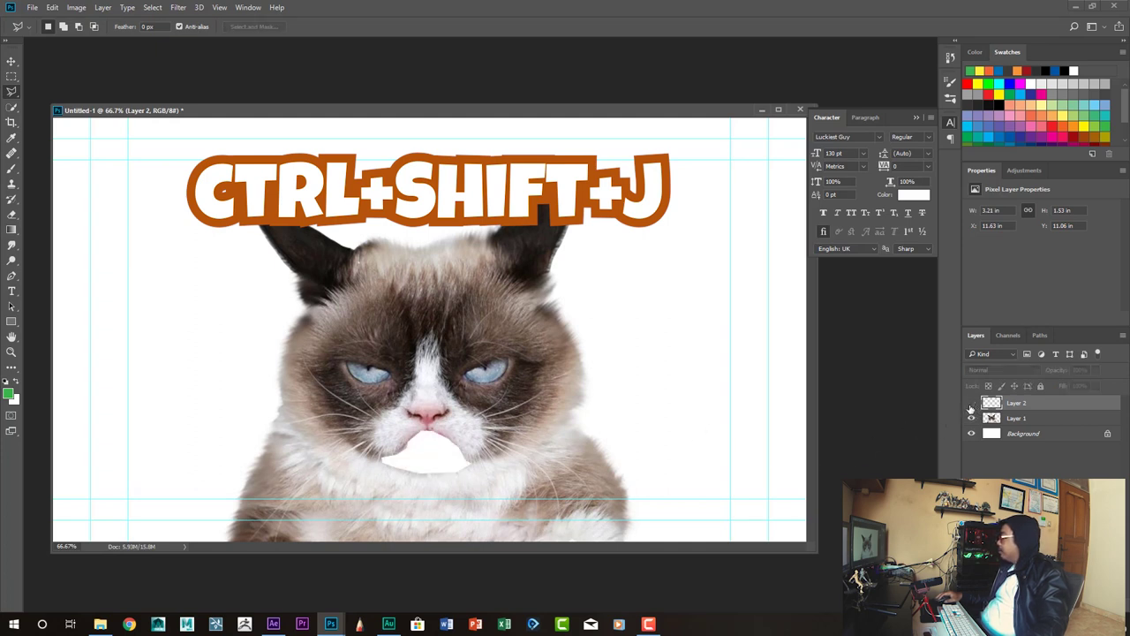
pyautogui.click(971, 404)
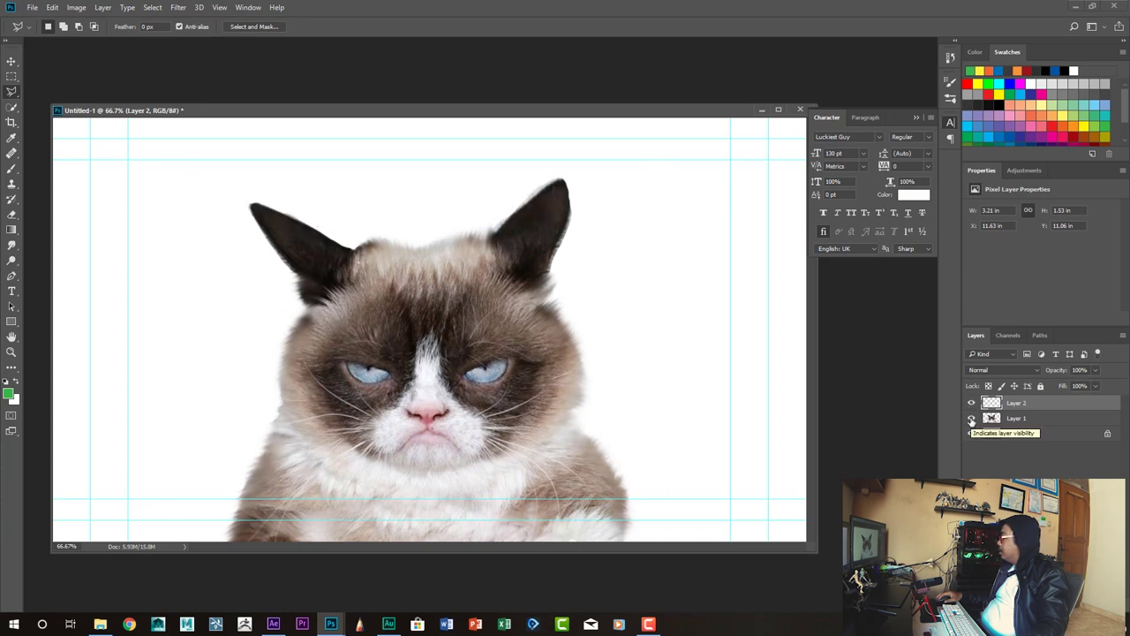
pyautogui.click(971, 419)
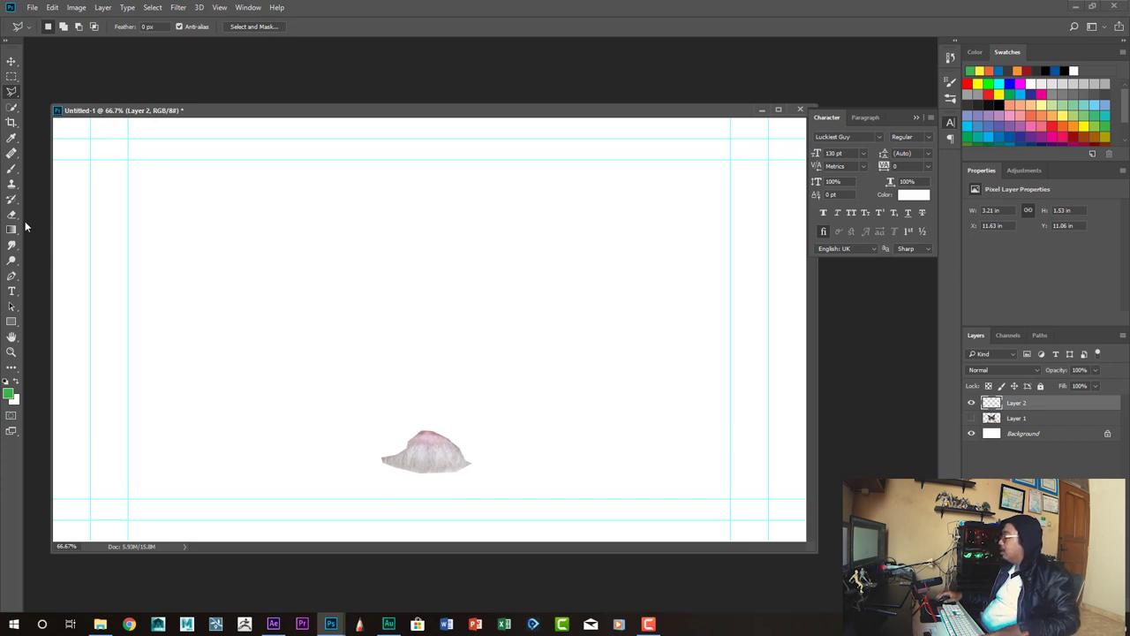
pyautogui.click(11, 246)
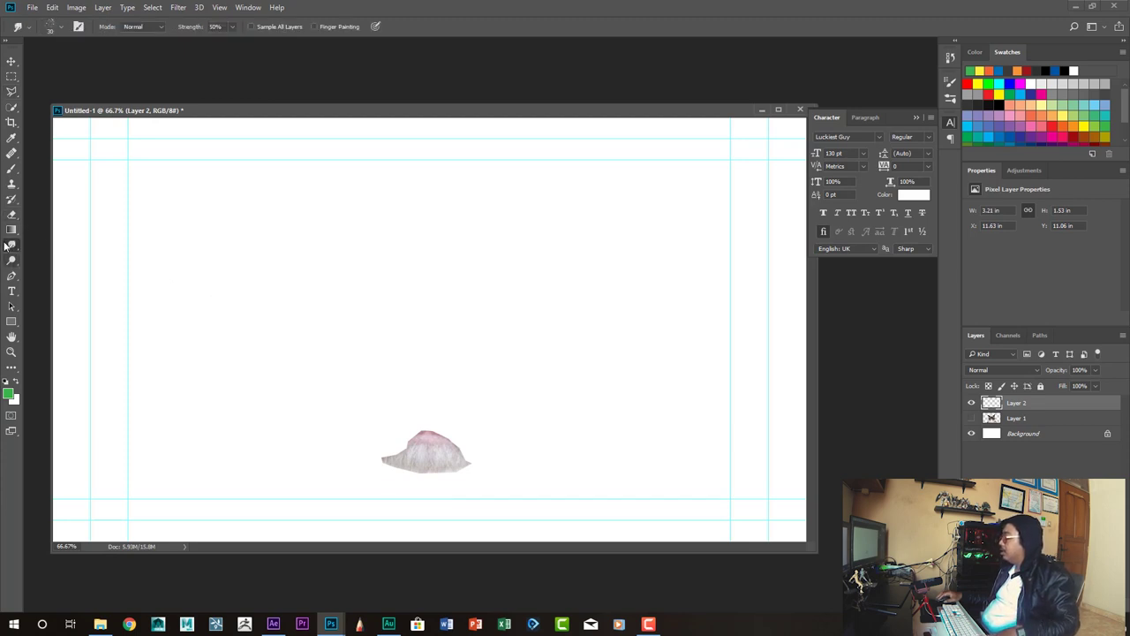
# Smudge the lower edge of the mouth patch wider.
pyautogui.click(63, 26)
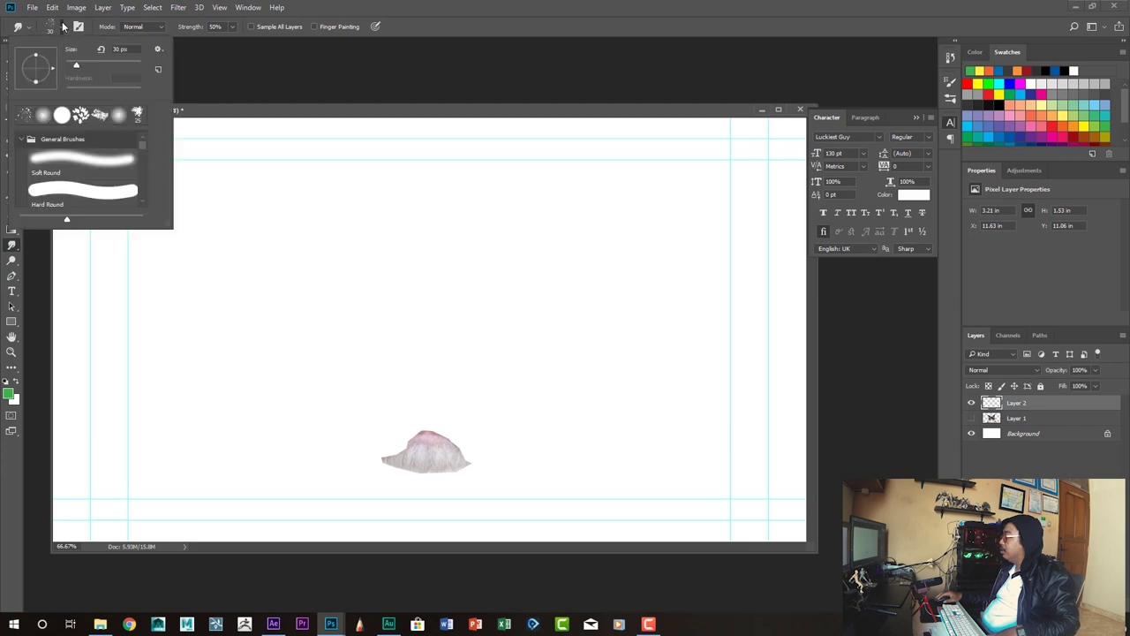
pyautogui.click(398, 496)
pyautogui.moveTo(412, 464); pyautogui.dragTo(470, 465)
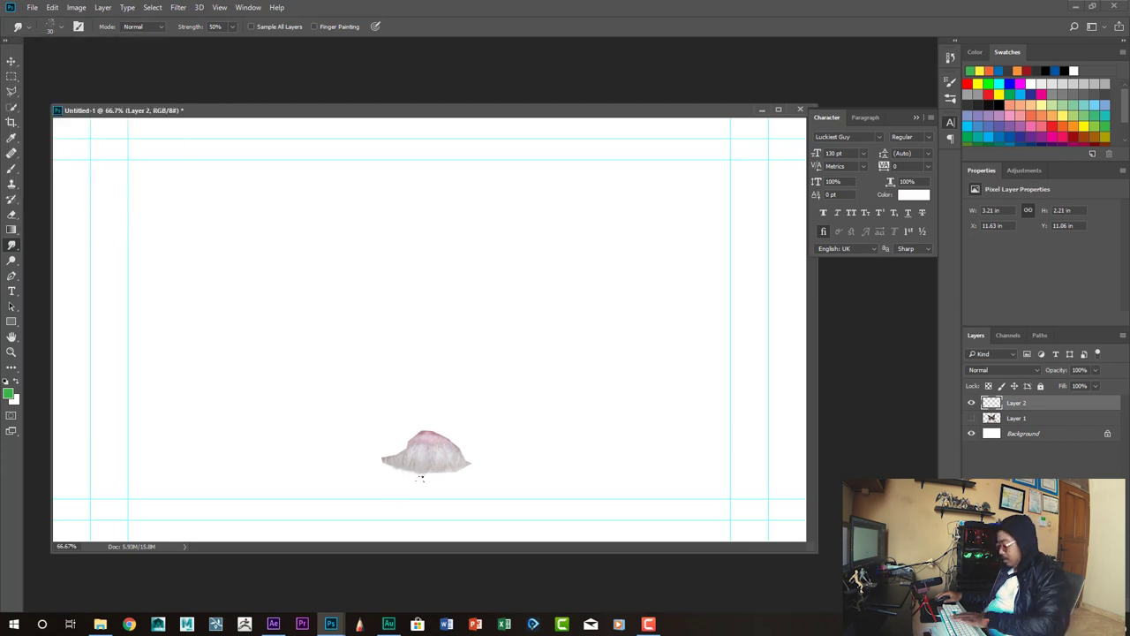
# Fill the Background with orange and unlock it as Layer 0.
pyautogui.click(1024, 434)
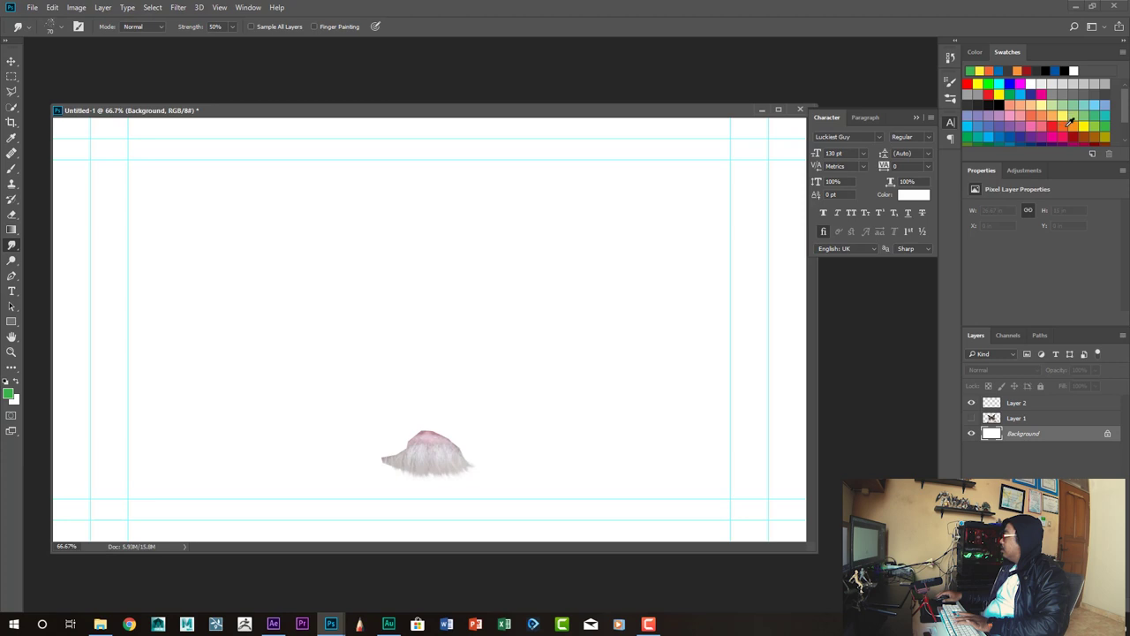
pyautogui.click(1068, 122)
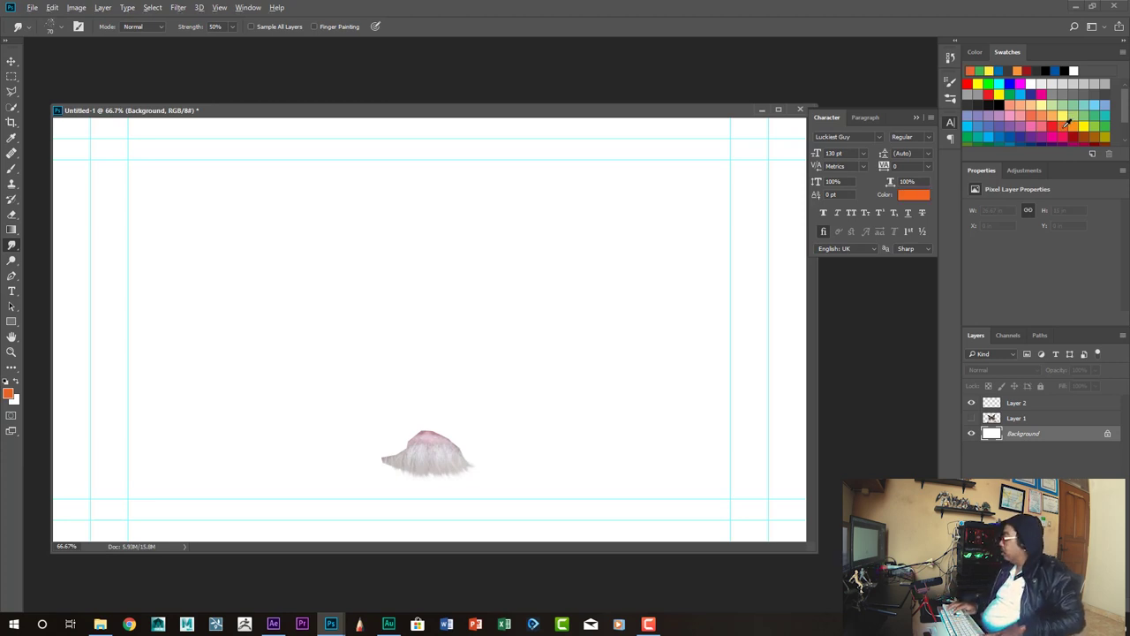
pyautogui.hotkey('alt', 'BackSpace')
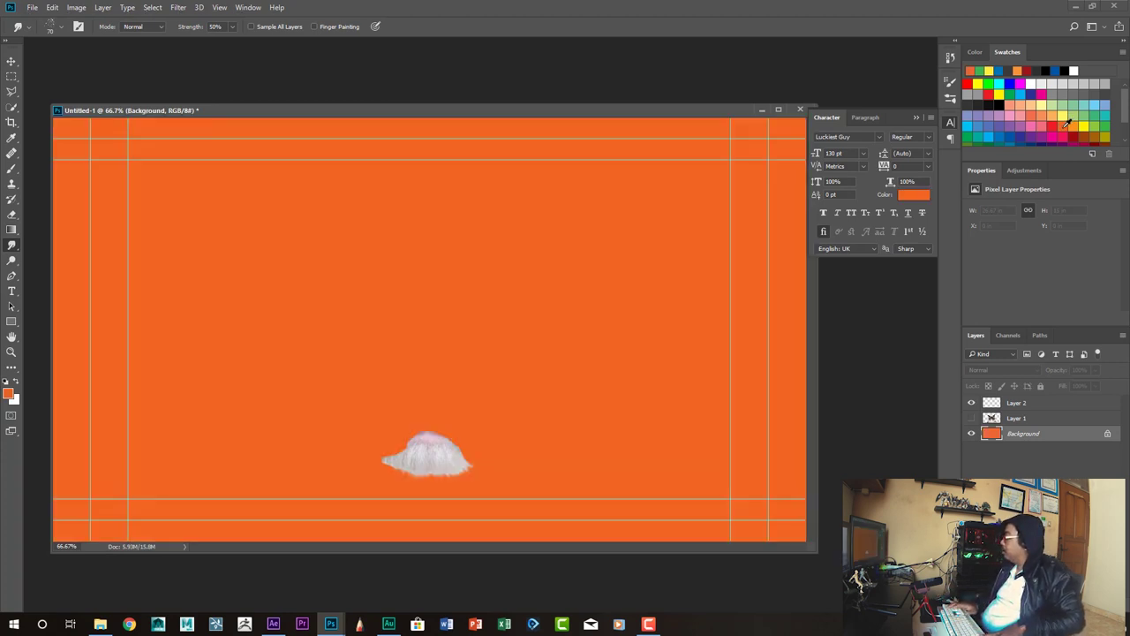
pyautogui.click(1106, 436)
pyautogui.press('h')
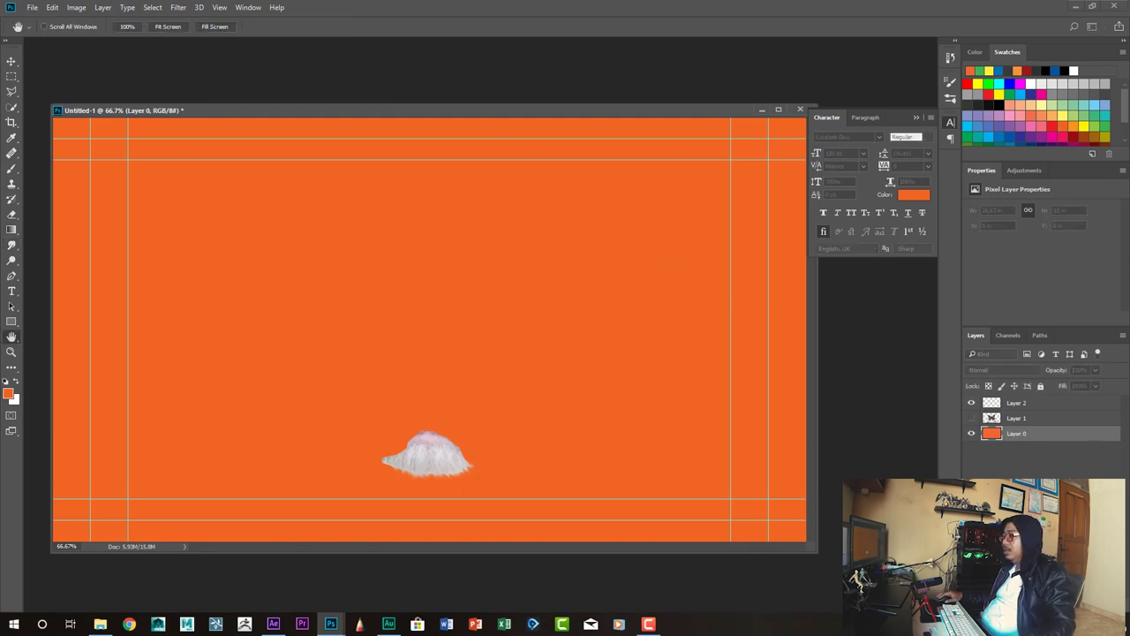
pyautogui.click(347, 209)
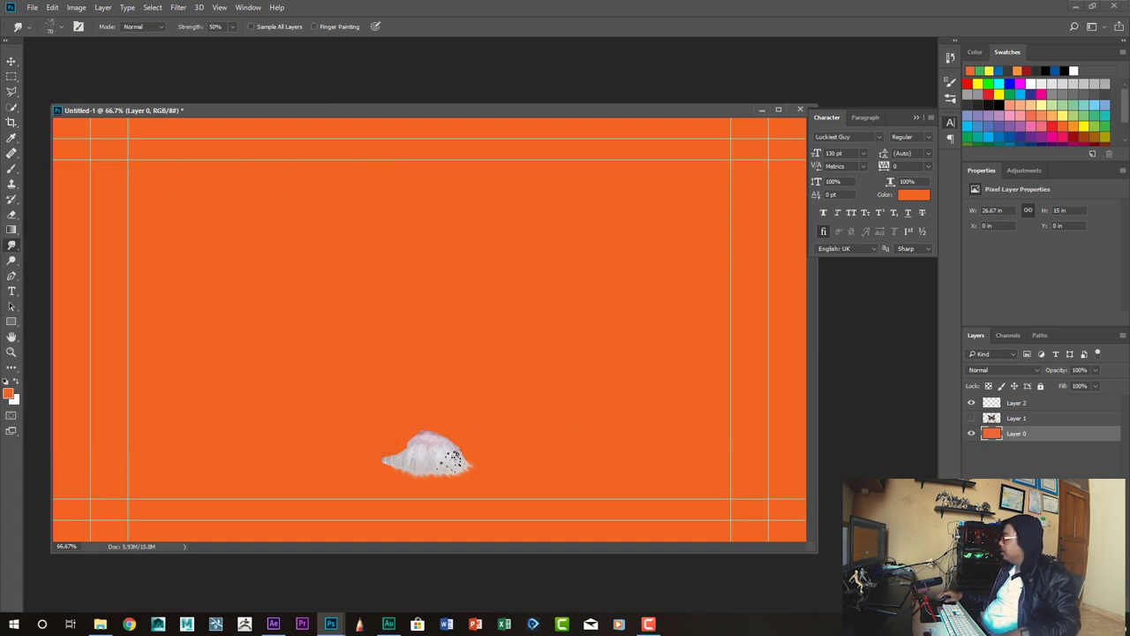
# Smudge the mouth on Layer 2 further and show the cat layer again.
pyautogui.click(1017, 405)
pyautogui.moveTo(397, 466)
pyautogui.mouseDown()
pyautogui.moveTo(386, 467)
pyautogui.moveTo(402, 448)
pyautogui.moveTo(424, 481)
pyautogui.mouseUp()
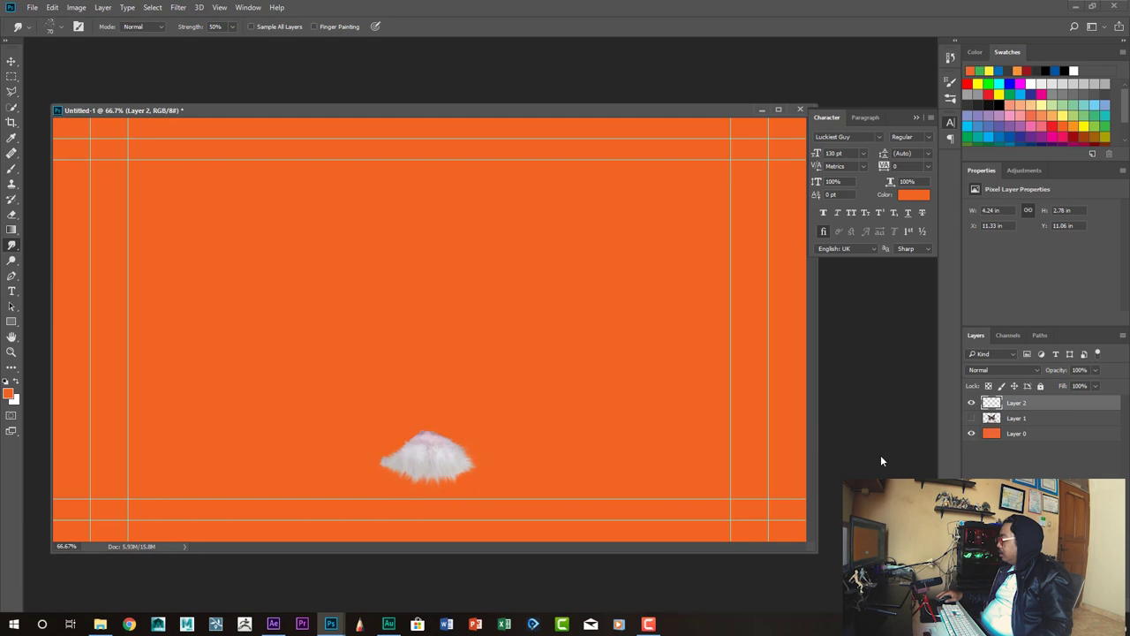
pyautogui.click(971, 417)
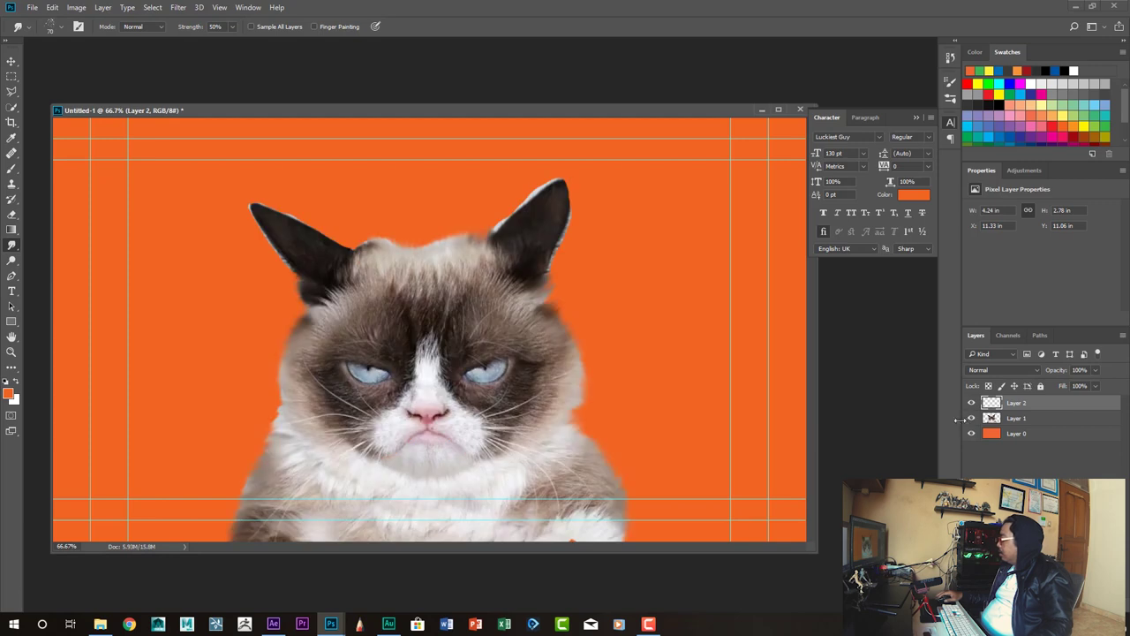
# Rename Layer 1 to kucing and Layer 2 to mulut.
pyautogui.doubleClick(1015, 419)
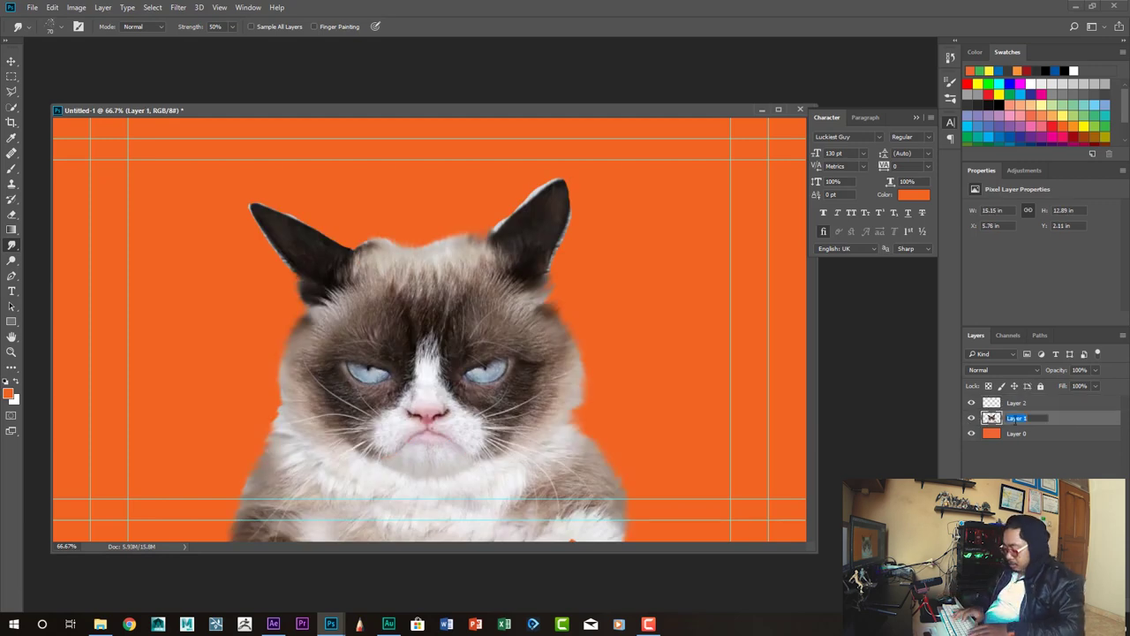
pyautogui.write('ku')
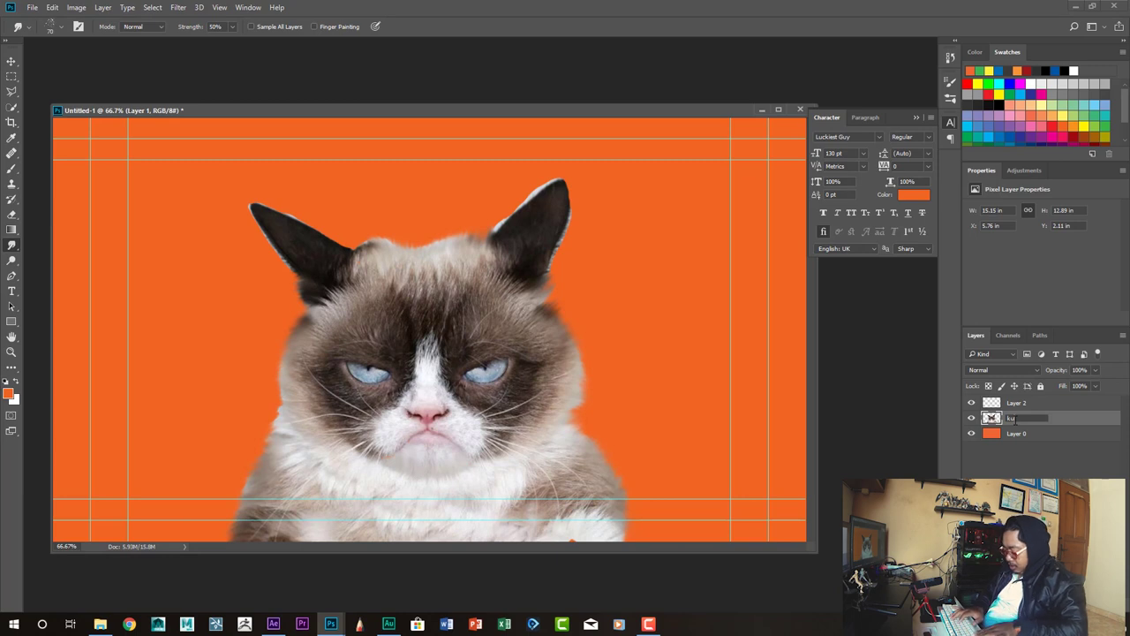
pyautogui.write('cing')
pyautogui.press('Return')
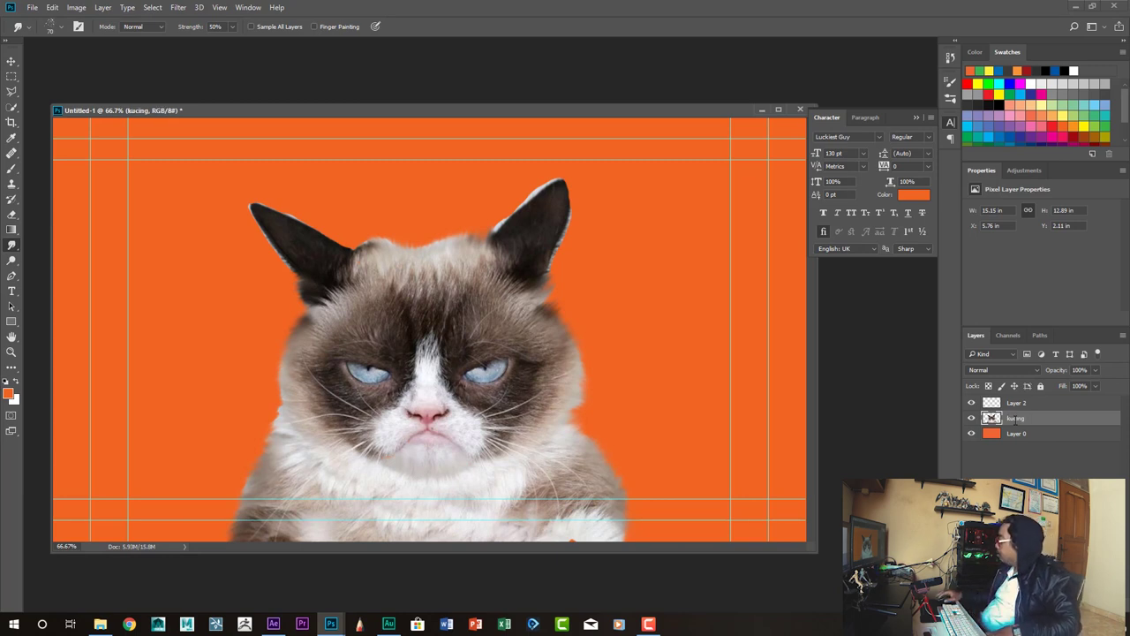
pyautogui.doubleClick(1016, 402)
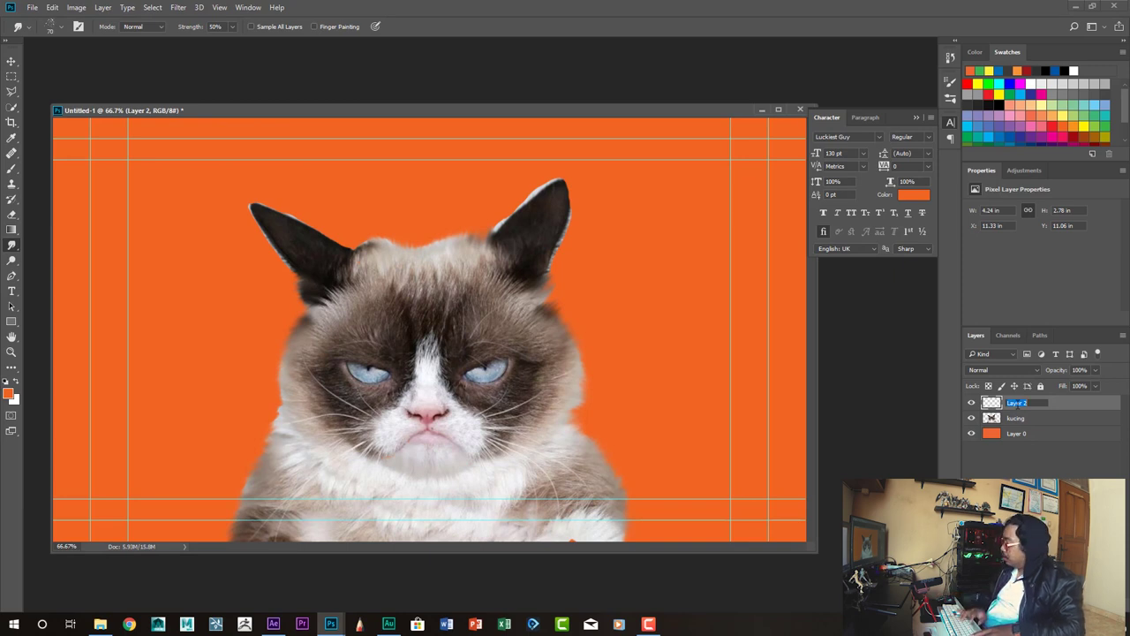
pyautogui.write('mulut')
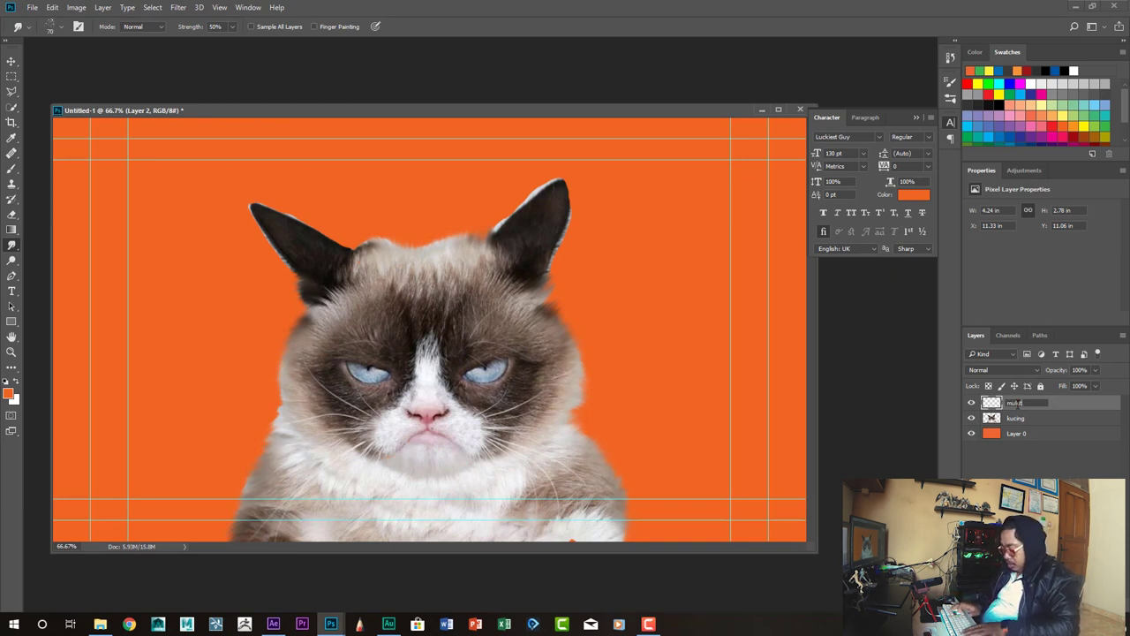
pyautogui.press('Return')
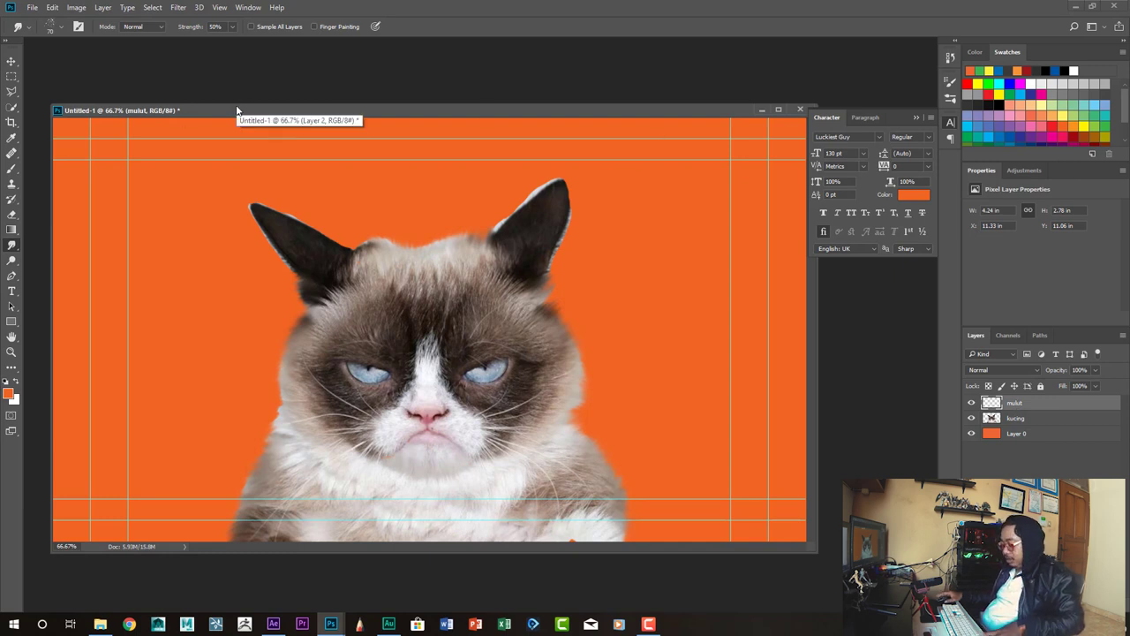
# Save the document as the PSD Kucing_Lapar with maximized compatibility, then close it.
pyautogui.hotkey('ctrl', 's')
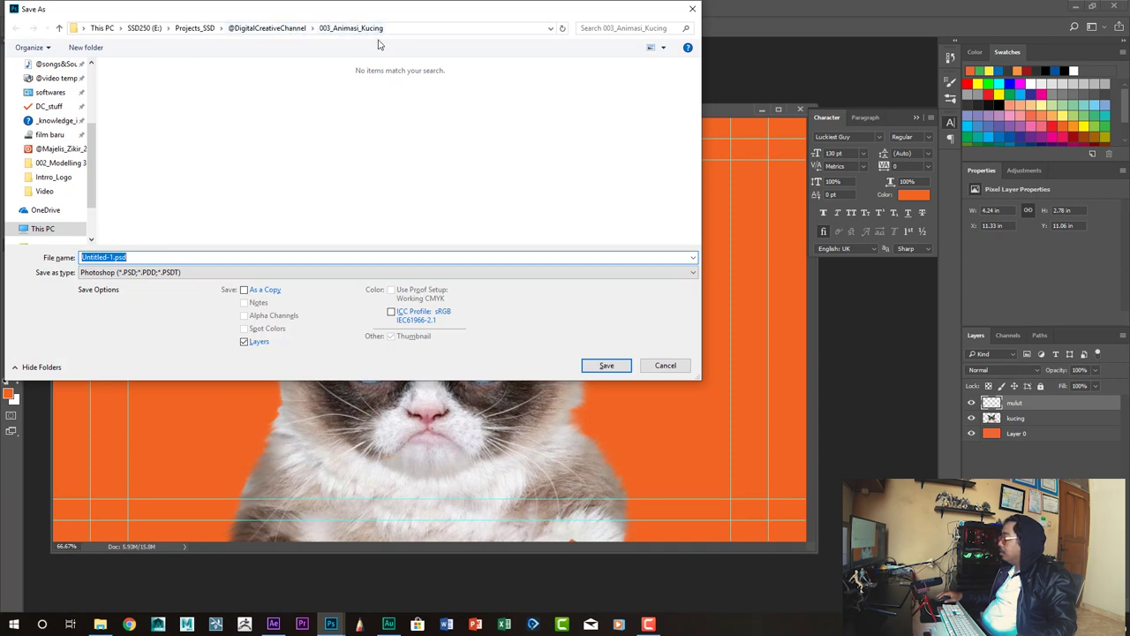
pyautogui.moveTo(114, 257); pyautogui.dragTo(50, 259)
pyautogui.write('Kuc')
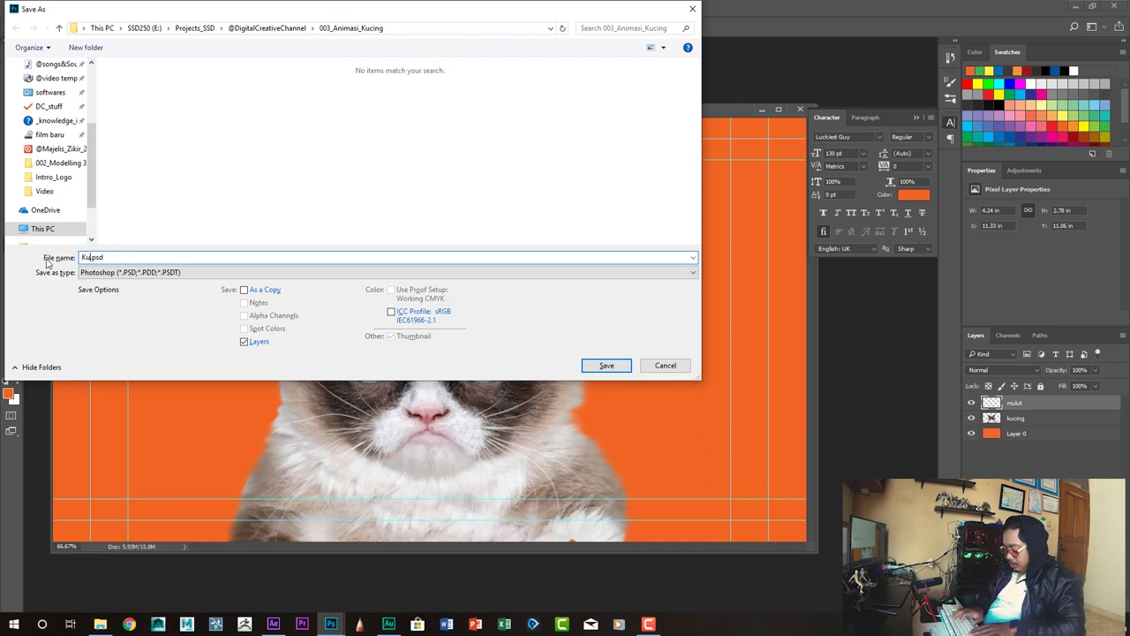
pyautogui.write('ing_')
pyautogui.write('La')
pyautogui.write('par')
pyautogui.press('Return')
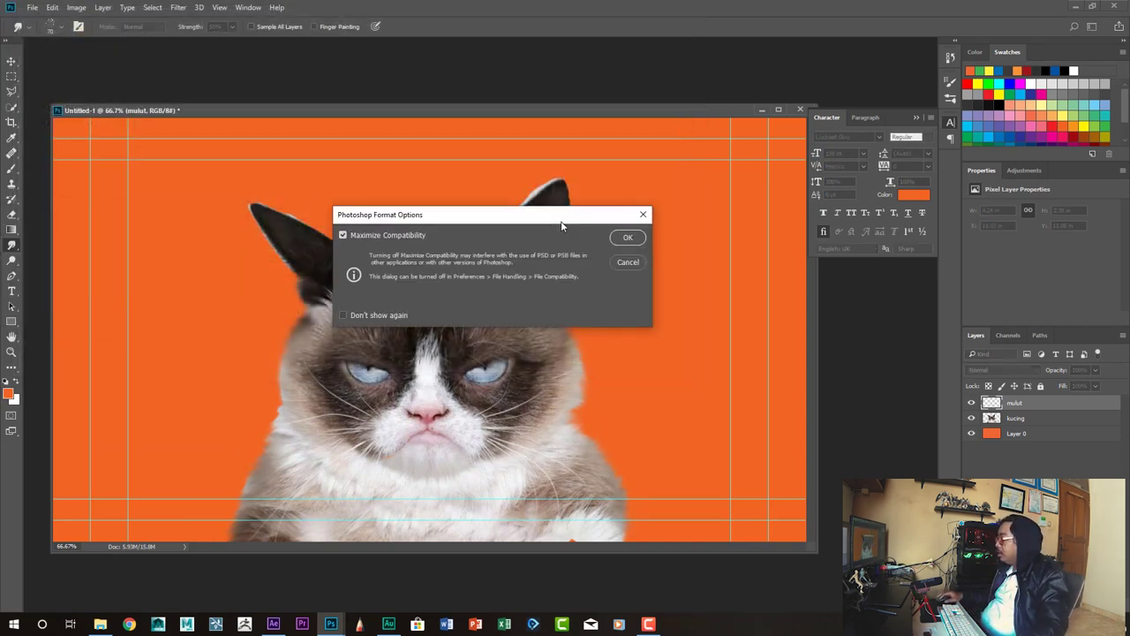
pyautogui.click(629, 239)
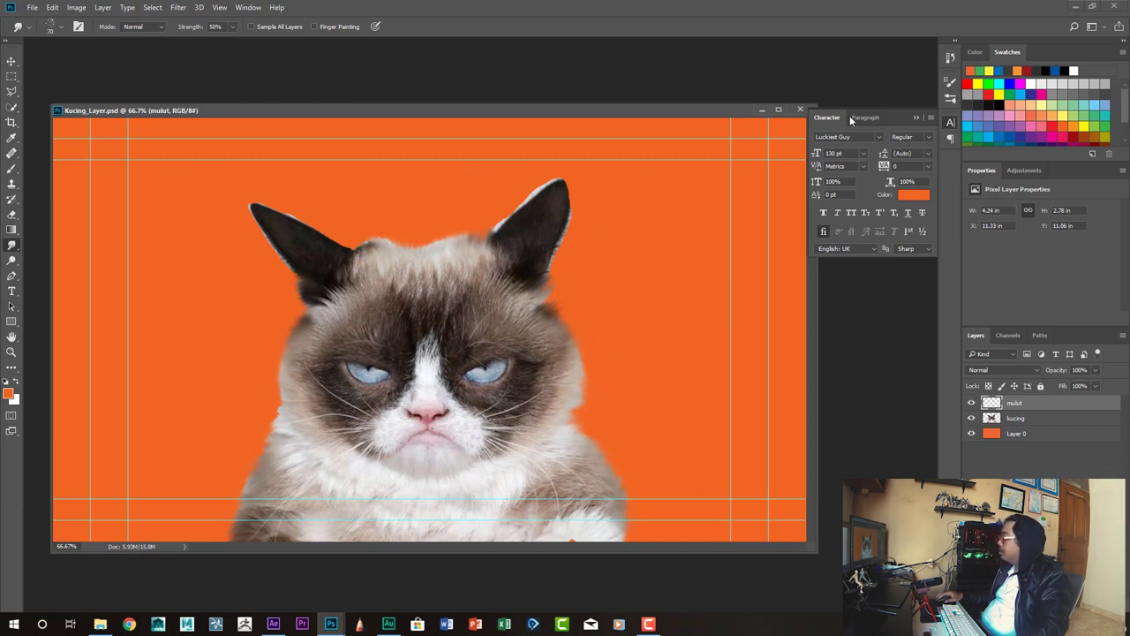
pyautogui.click(799, 109)
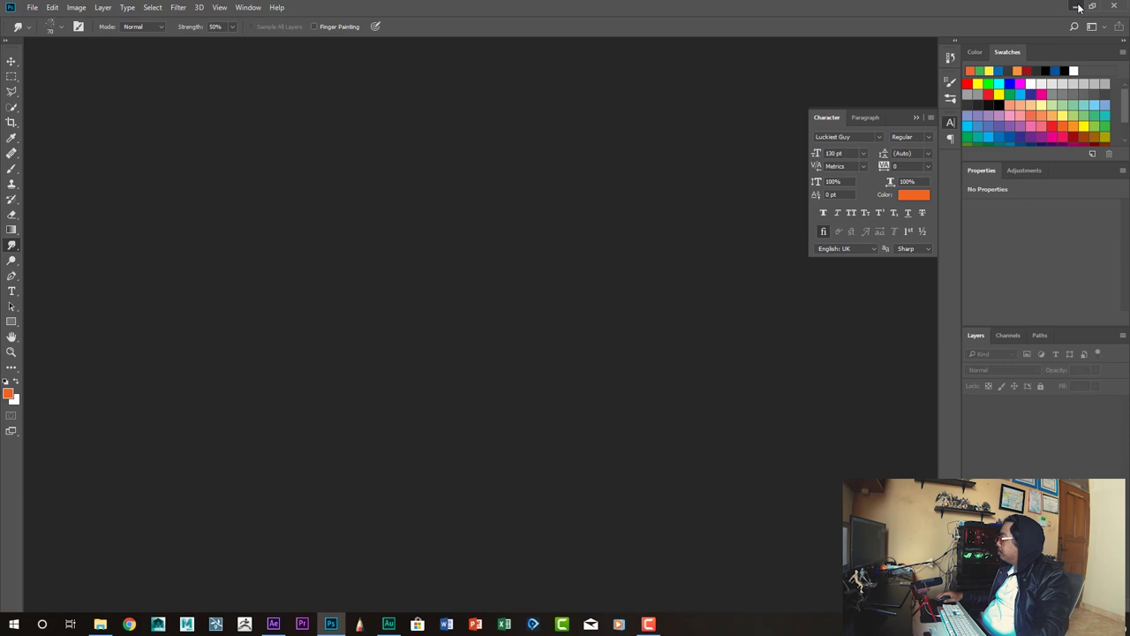
# Minimize Photoshop so the empty Adobe Audition workspace is in front.
pyautogui.click(1076, 6)
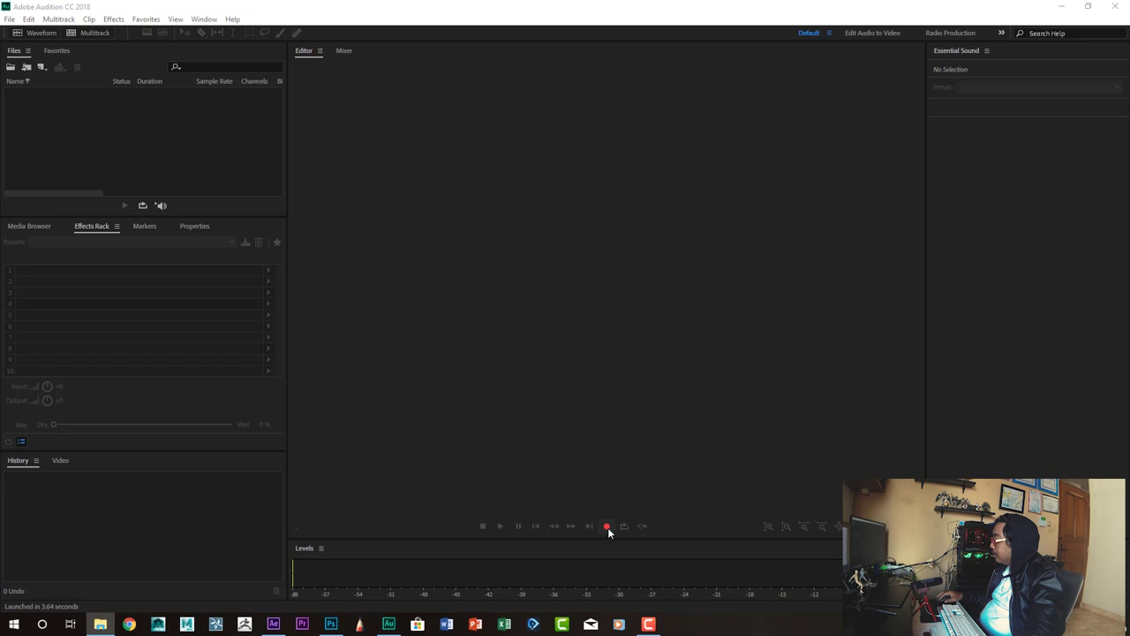
# Record about 8.8 seconds of voice into a new stereo 48000 Hz file named suaraMeong.
pyautogui.click(608, 527)
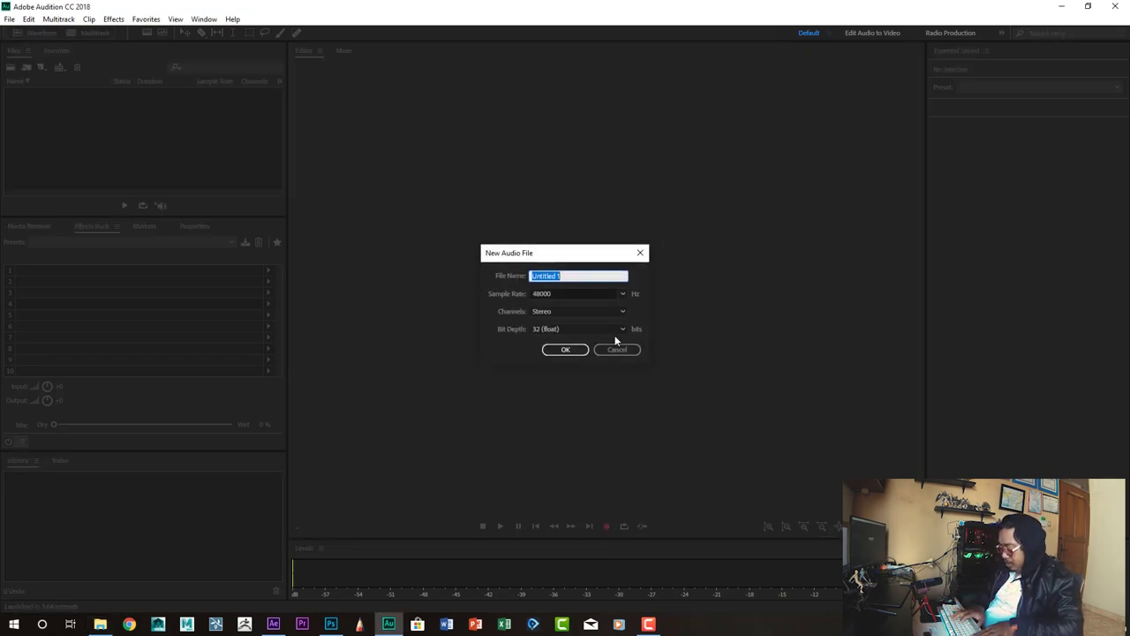
pyautogui.write('suara')
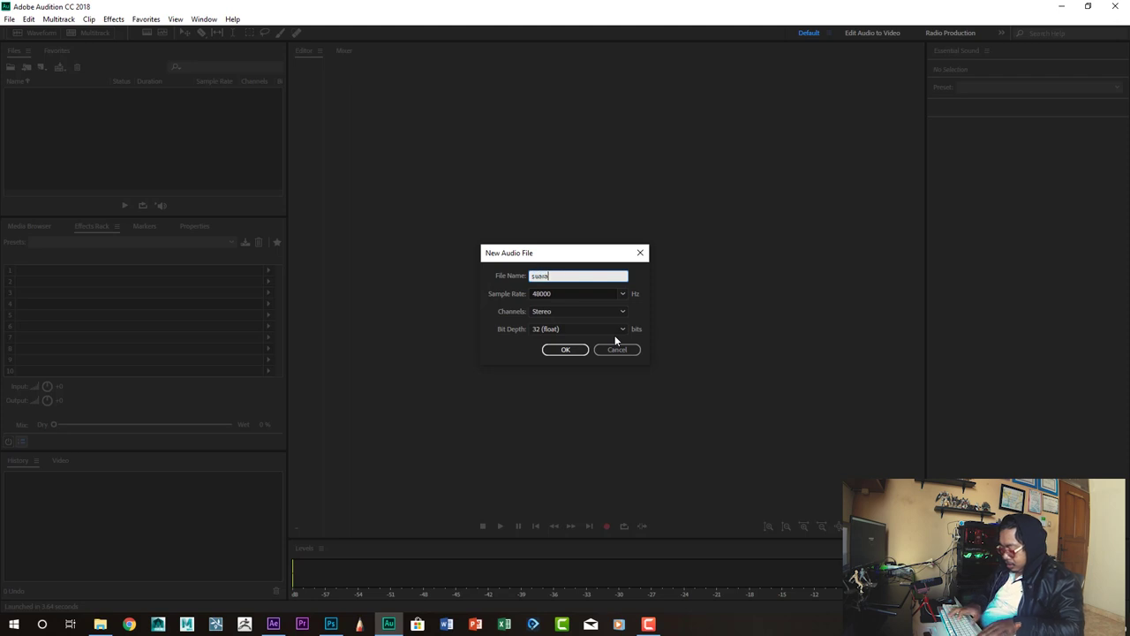
pyautogui.write('Meong')
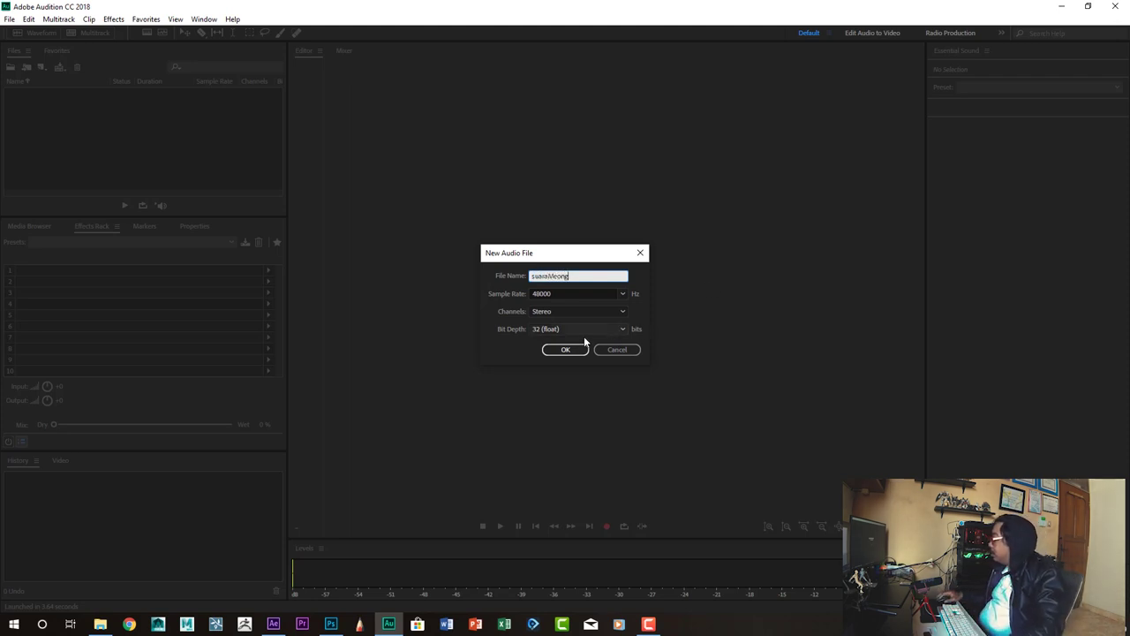
pyautogui.click(580, 351)
pyautogui.hotkey('shift', 'space')
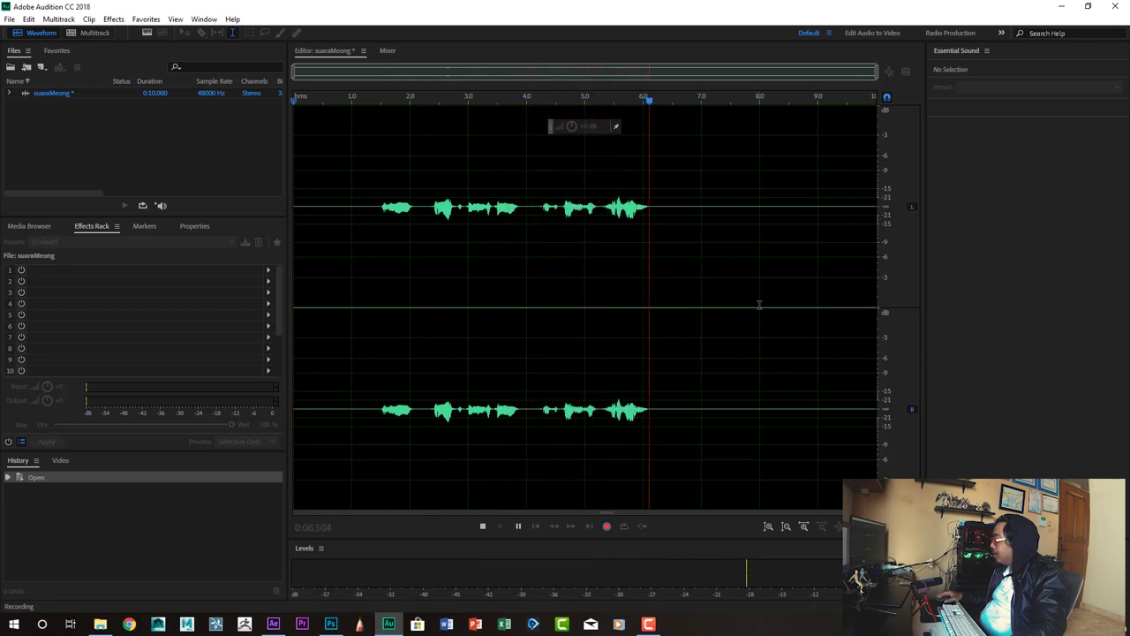
pyautogui.click(606, 526)
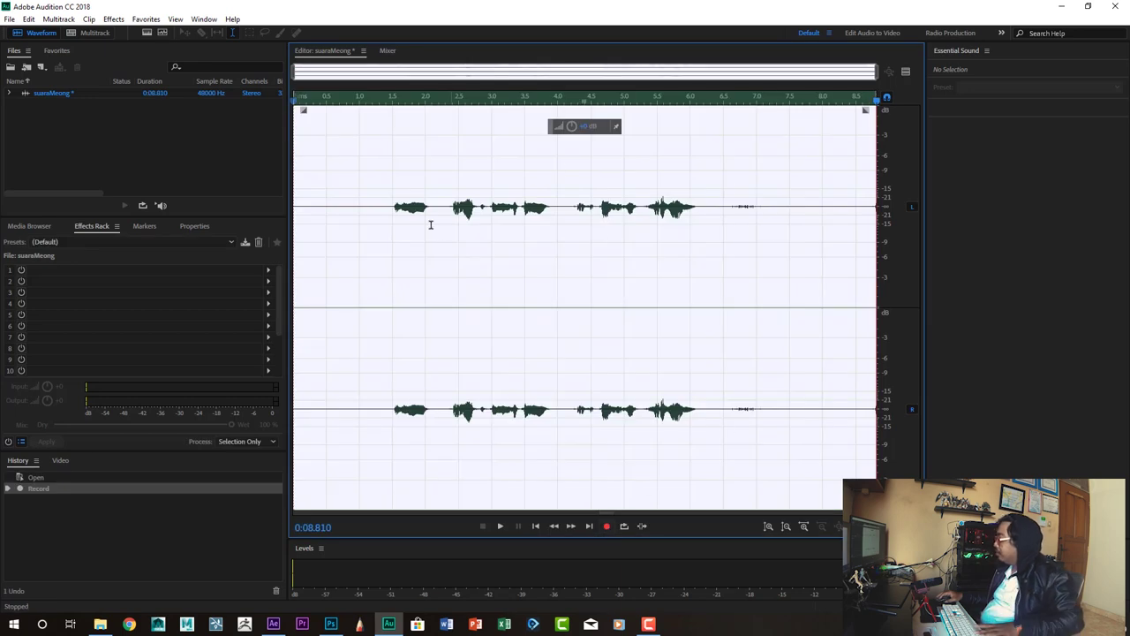
# Boost the whole recording's volume and play it back to check.
pyautogui.moveTo(588, 127); pyautogui.dragTo(588, 106)
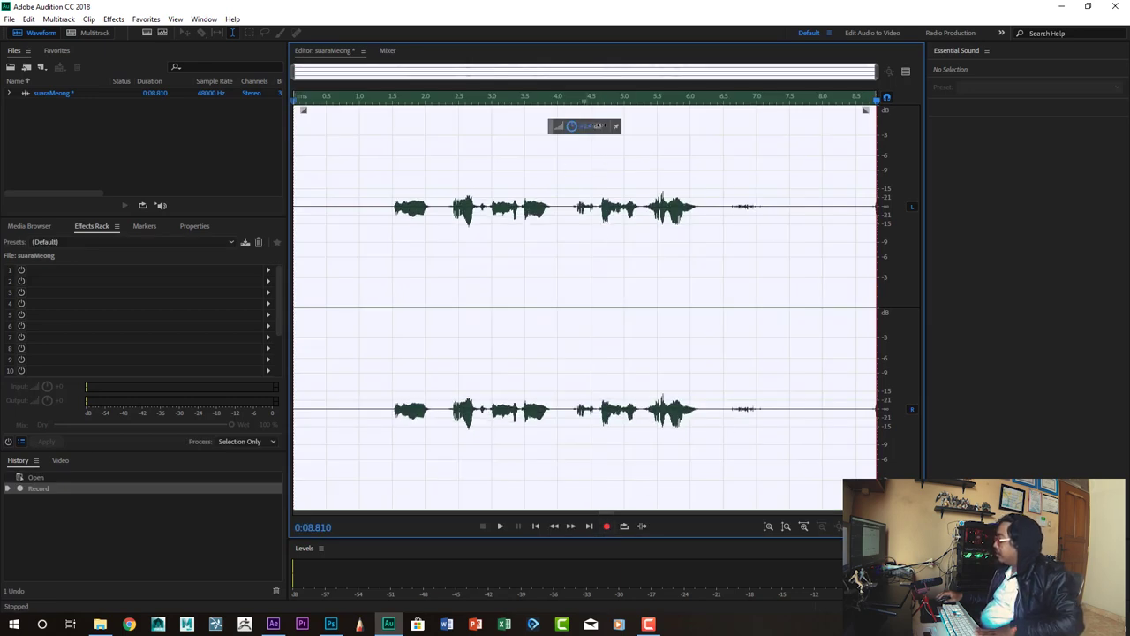
pyautogui.click(378, 202)
pyautogui.press('space')
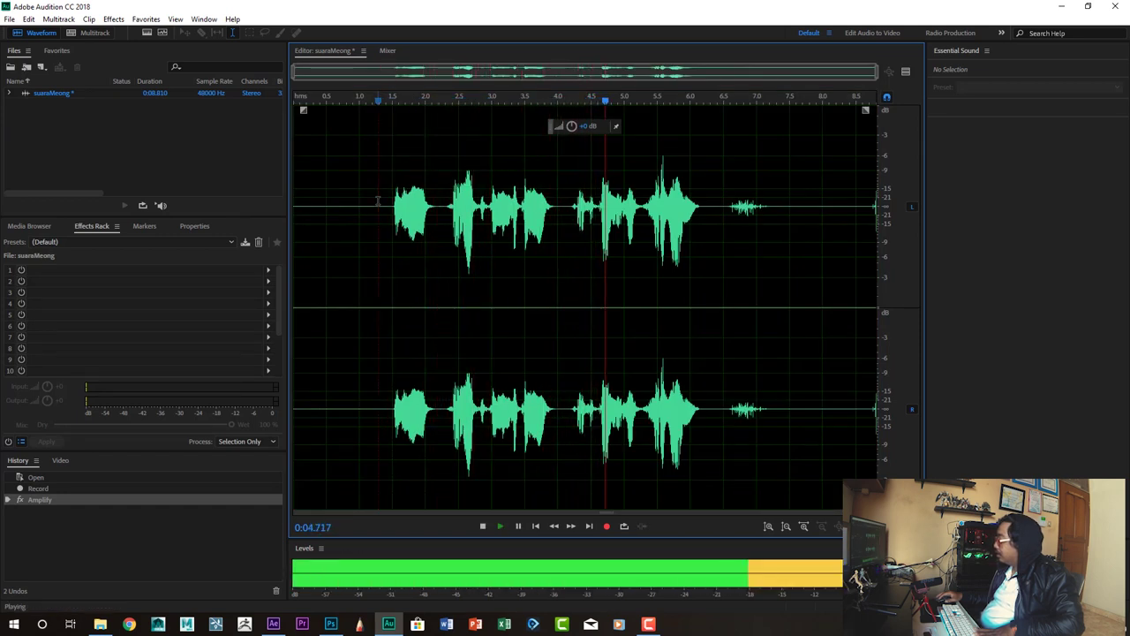
pyautogui.press('space')
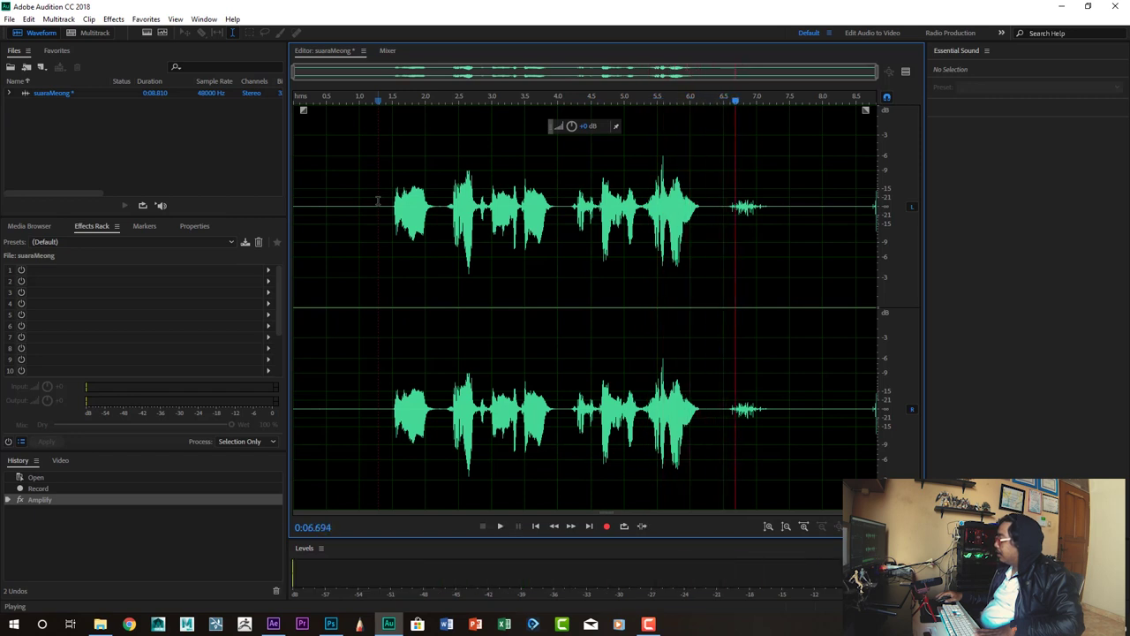
# Silence the faint noise from about 6.3 seconds and the tail from 8.4 seconds onward.
pyautogui.click(716, 206)
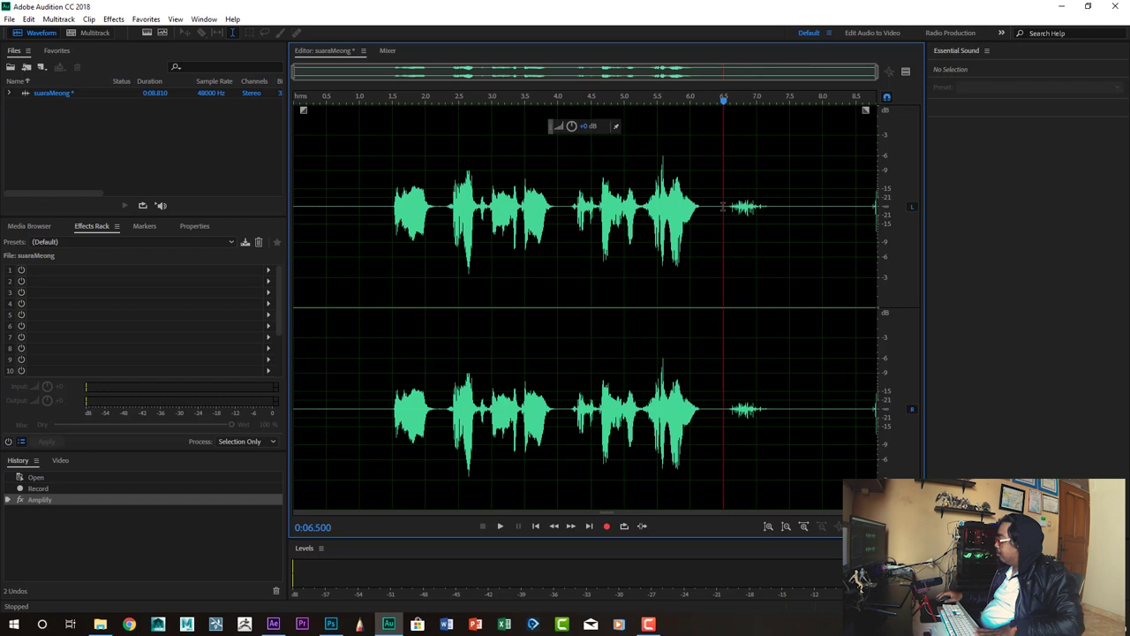
pyautogui.moveTo(724, 207); pyautogui.dragTo(768, 209)
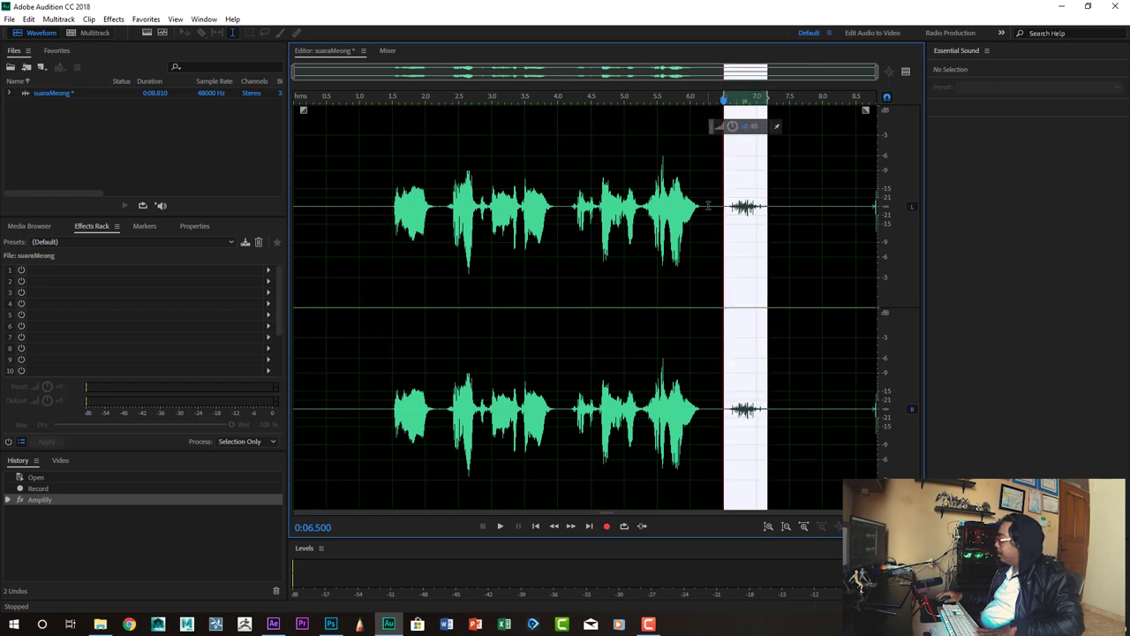
pyautogui.moveTo(719, 207)
pyautogui.mouseDown()
pyautogui.moveTo(795, 207)
pyautogui.moveTo(781, 207)
pyautogui.mouseUp()
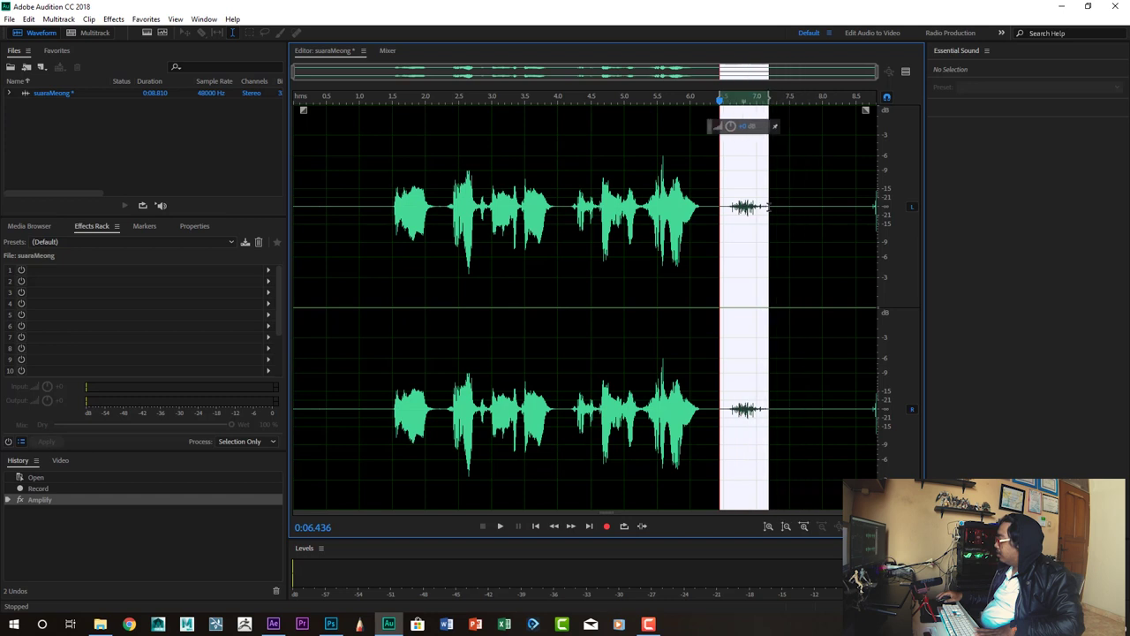
pyautogui.click(713, 201)
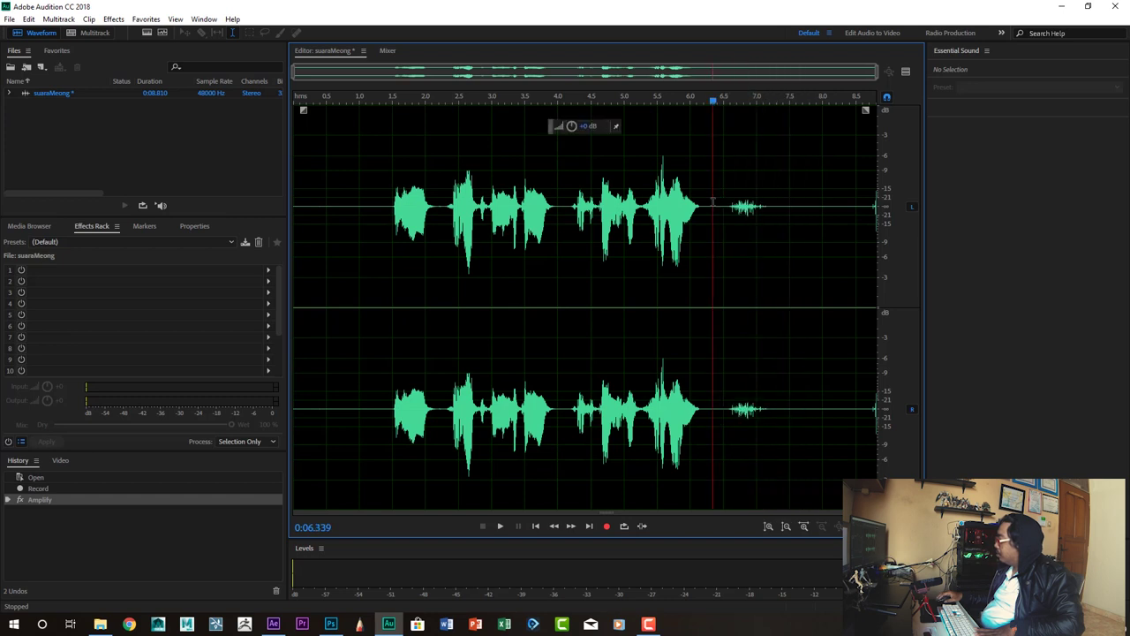
pyautogui.moveTo(712, 201); pyautogui.dragTo(799, 207)
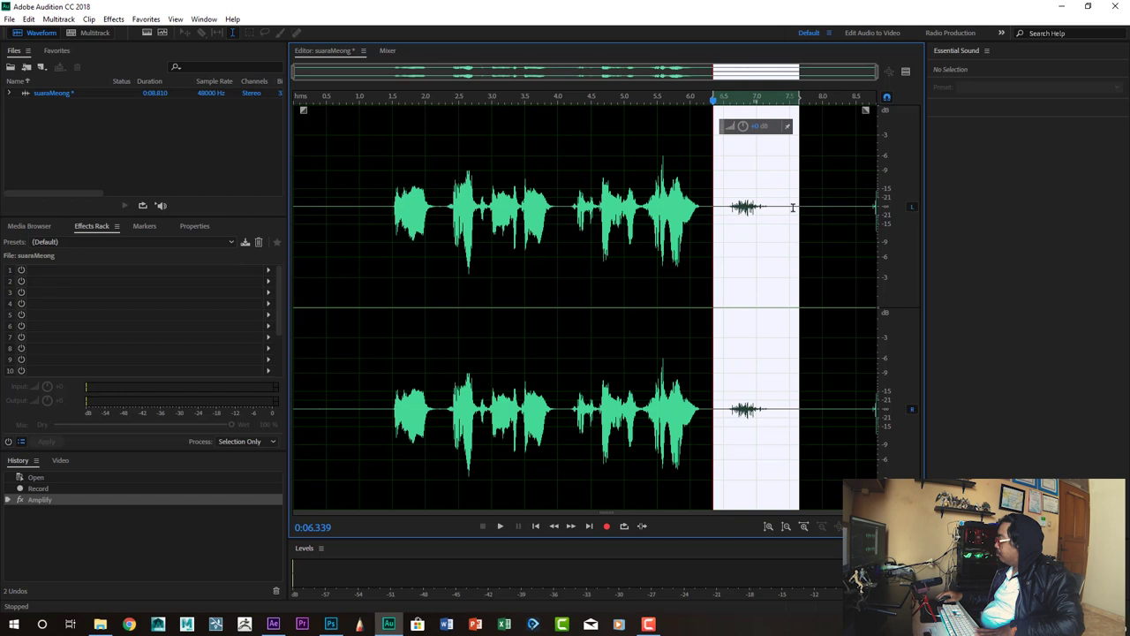
pyautogui.rightClick(765, 202)
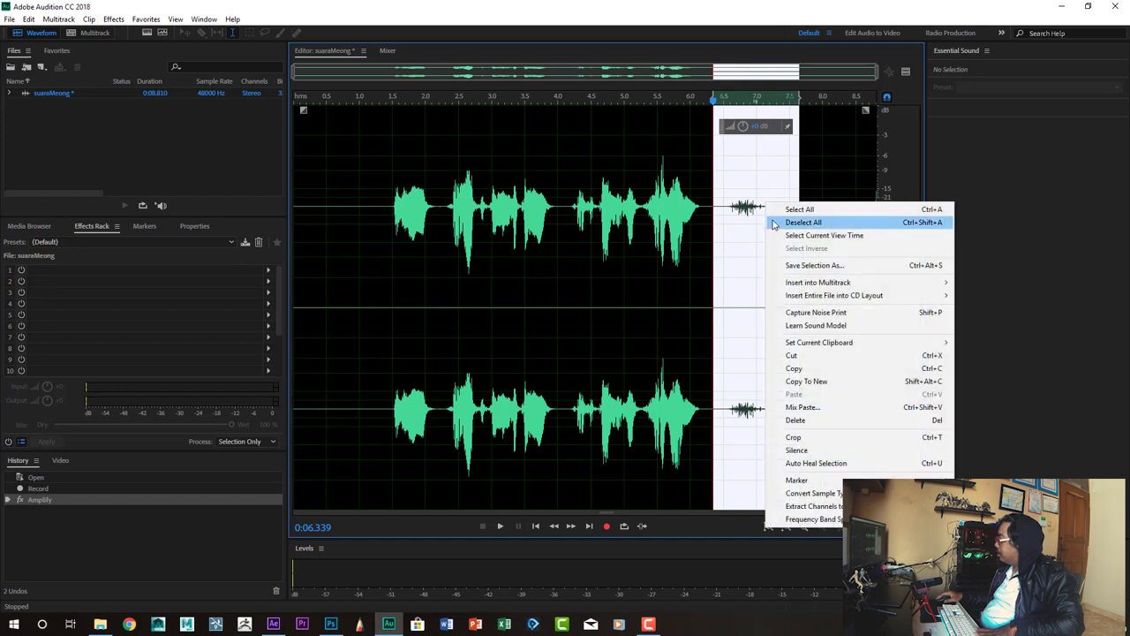
pyautogui.click(797, 450)
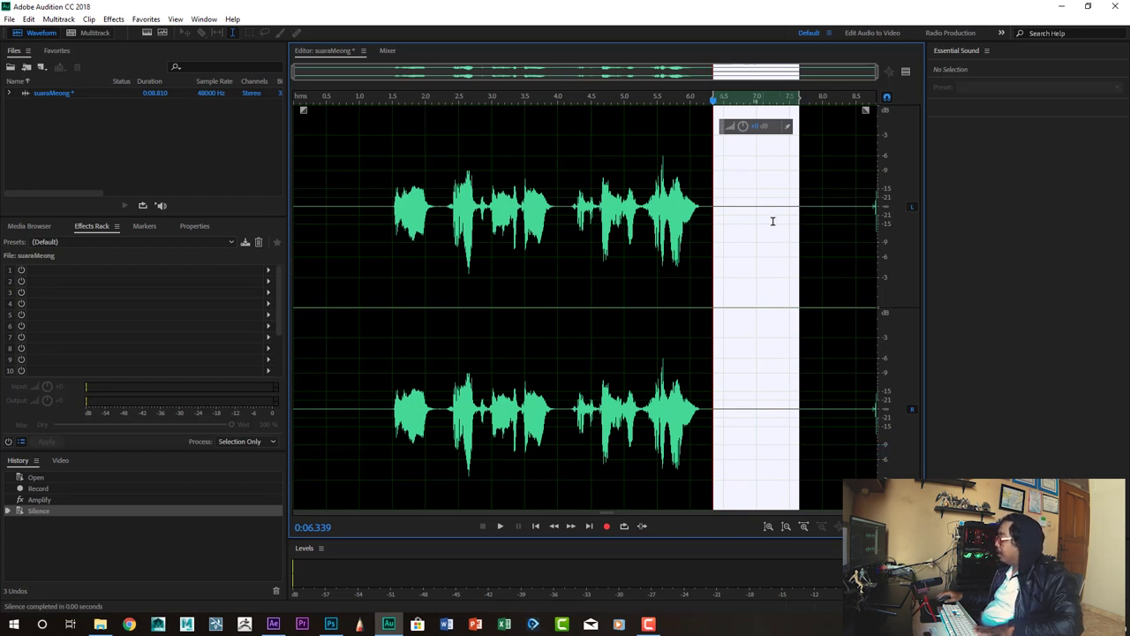
pyautogui.moveTo(850, 205); pyautogui.dragTo(903, 201)
pyautogui.rightClick(869, 200)
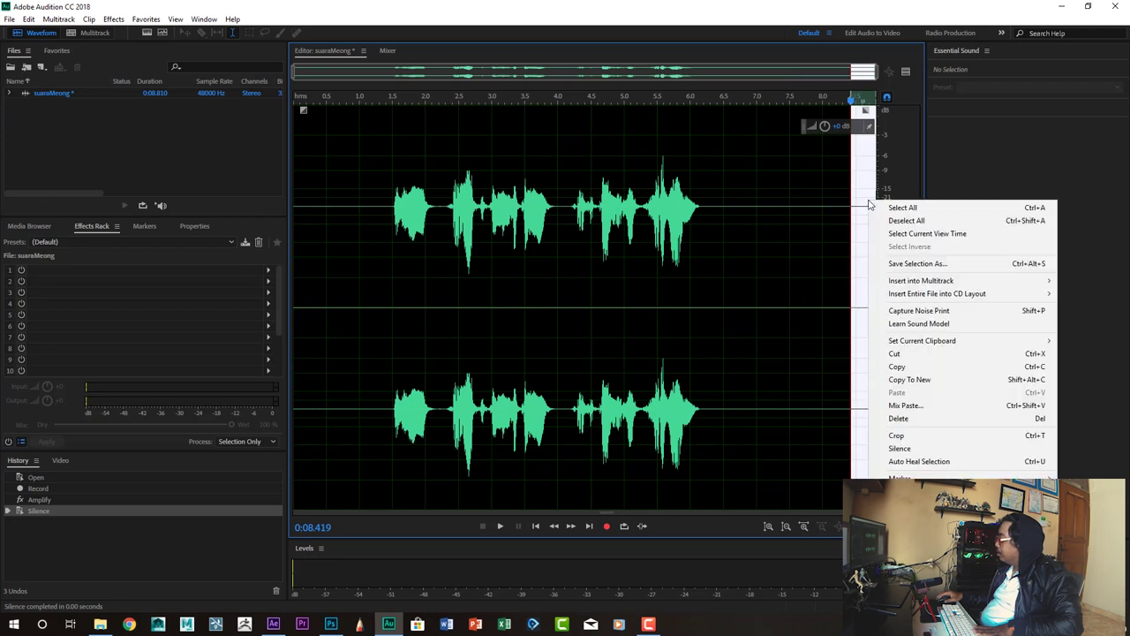
pyautogui.click(908, 452)
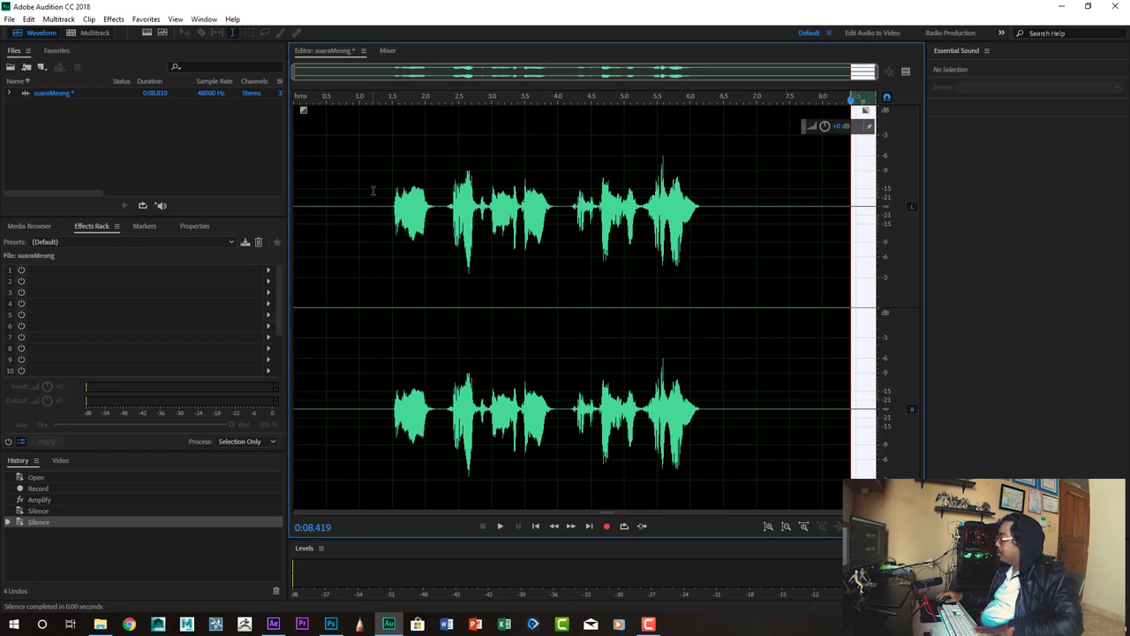
# Raise the recording another 3.6 dB and play it back from about 1 second.
pyautogui.click(364, 202)
pyautogui.press('space')
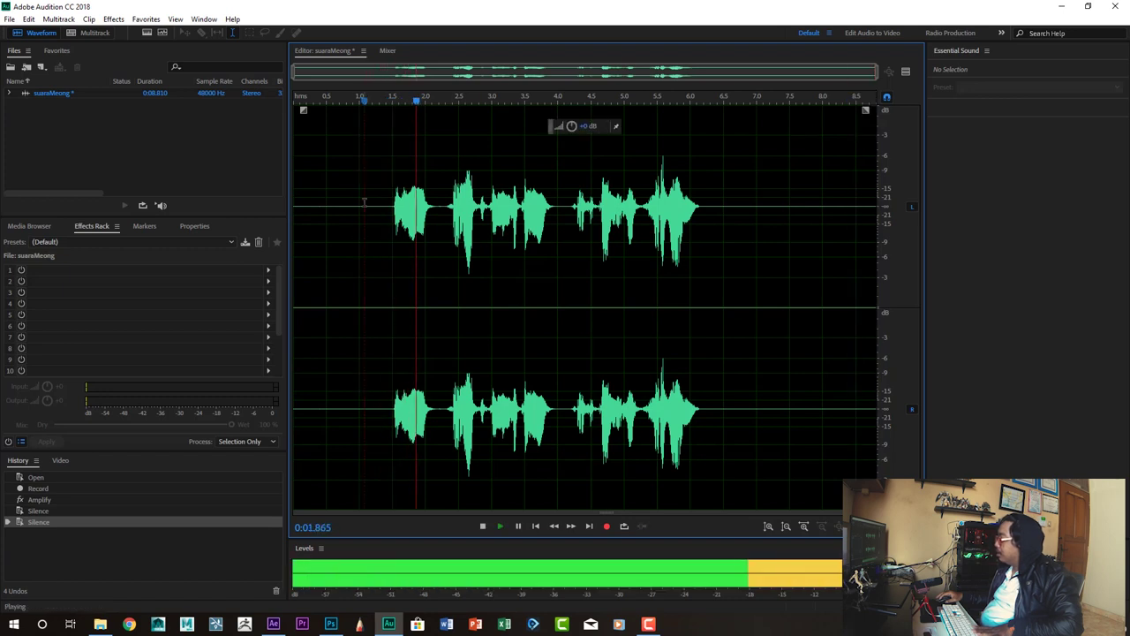
pyautogui.press('space')
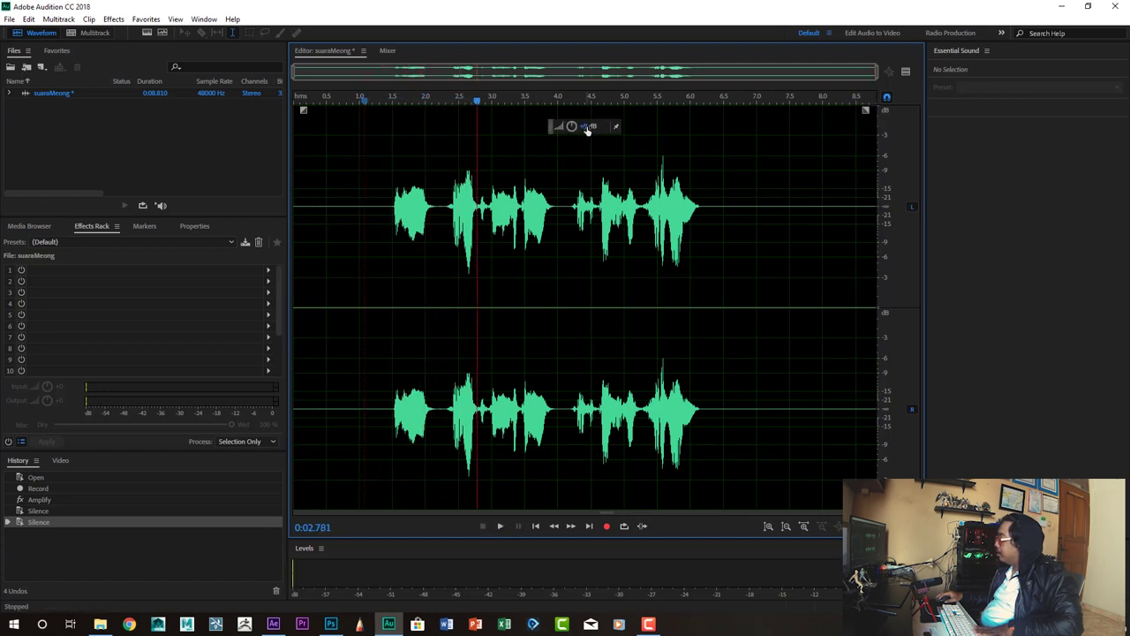
pyautogui.moveTo(587, 130); pyautogui.dragTo(596, 124)
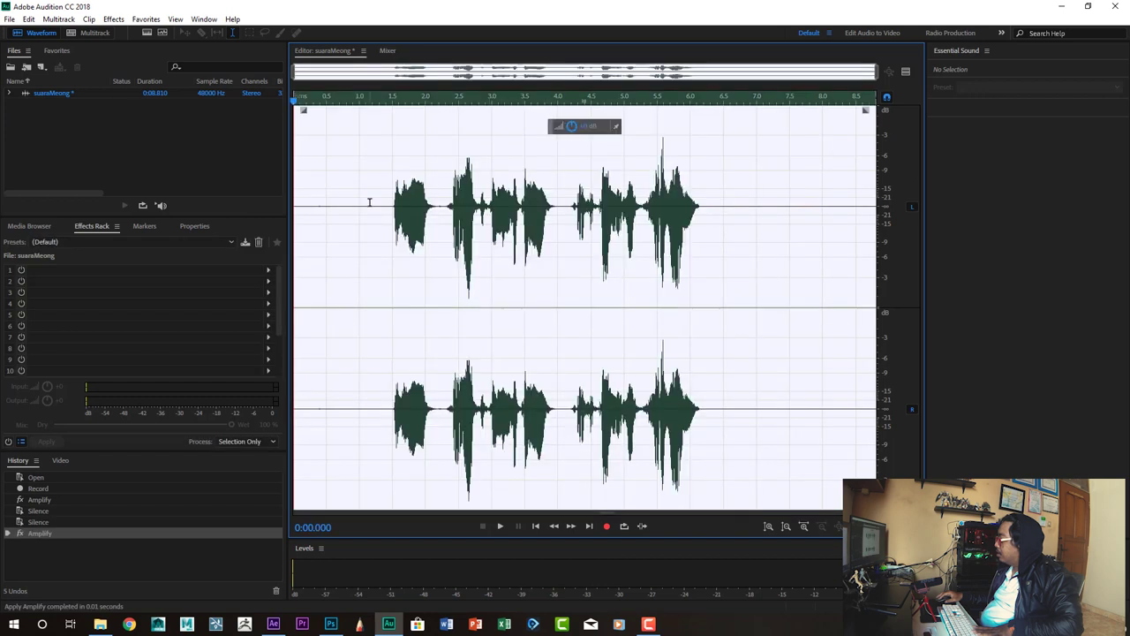
pyautogui.click(369, 202)
pyautogui.press('space')
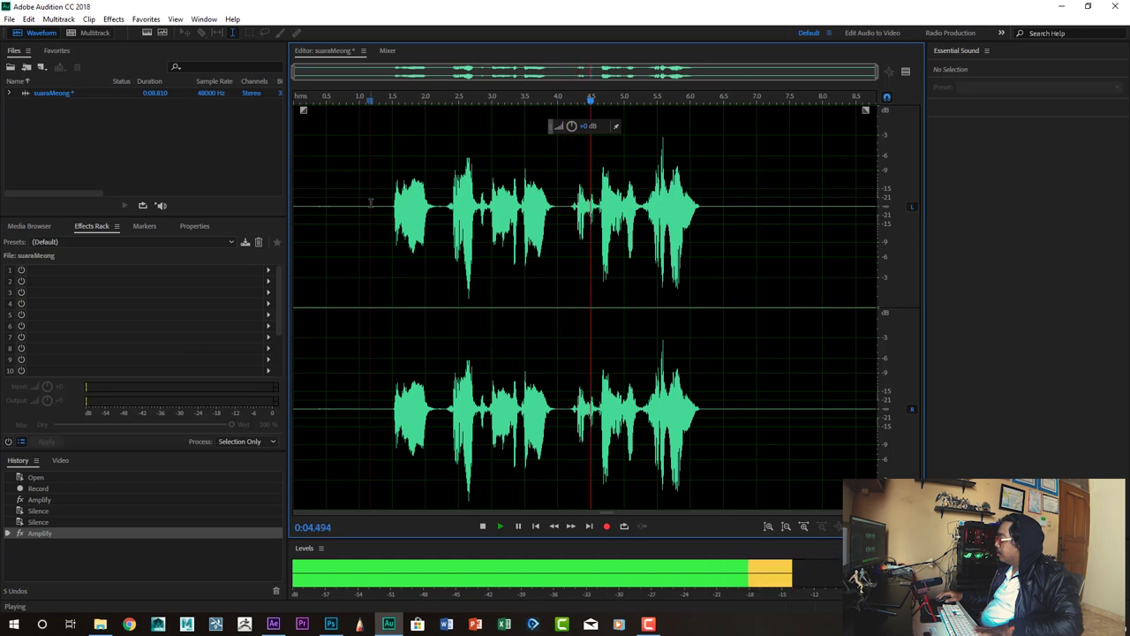
pyautogui.press('space')
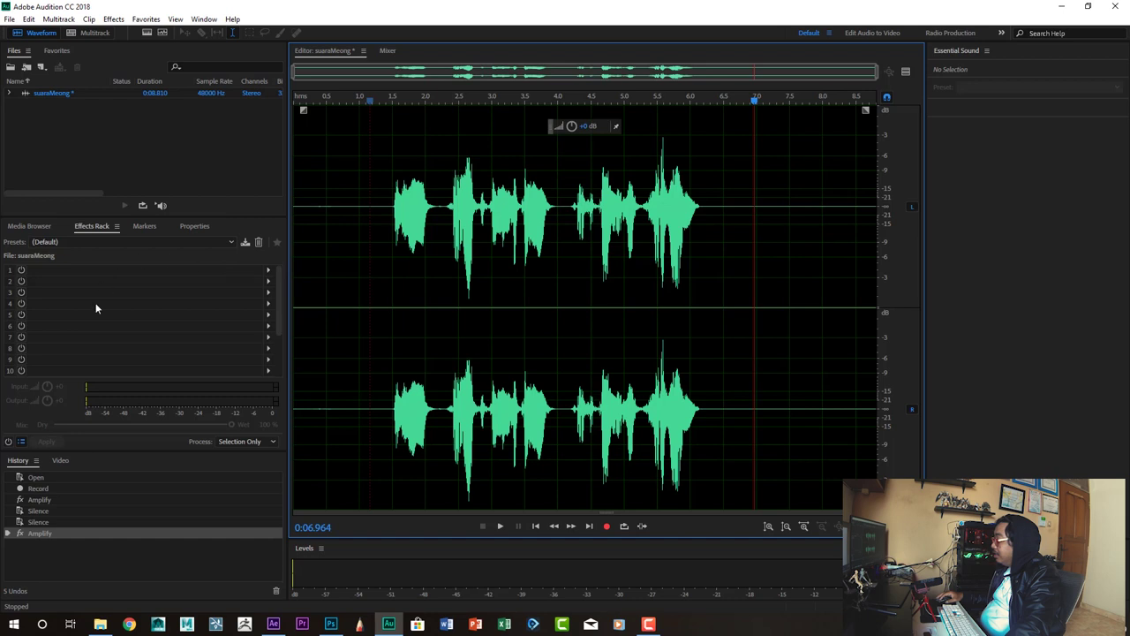
# Add Time and Pitch > Pitch Shifter to slot 1 of the Effects Rack.
pyautogui.click(31, 226)
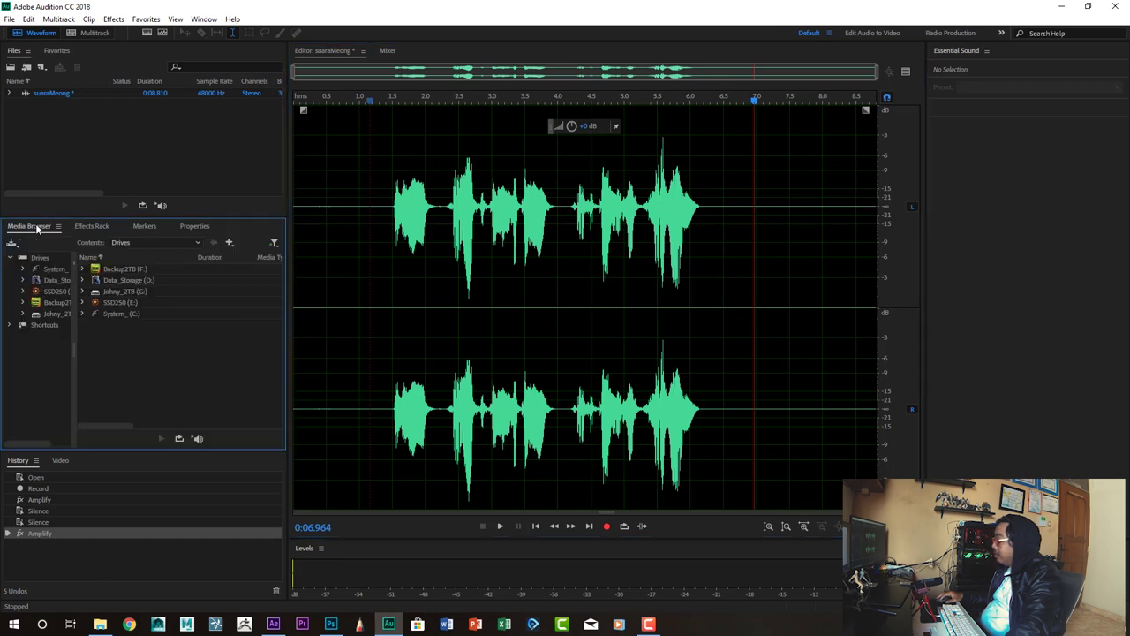
pyautogui.click(91, 228)
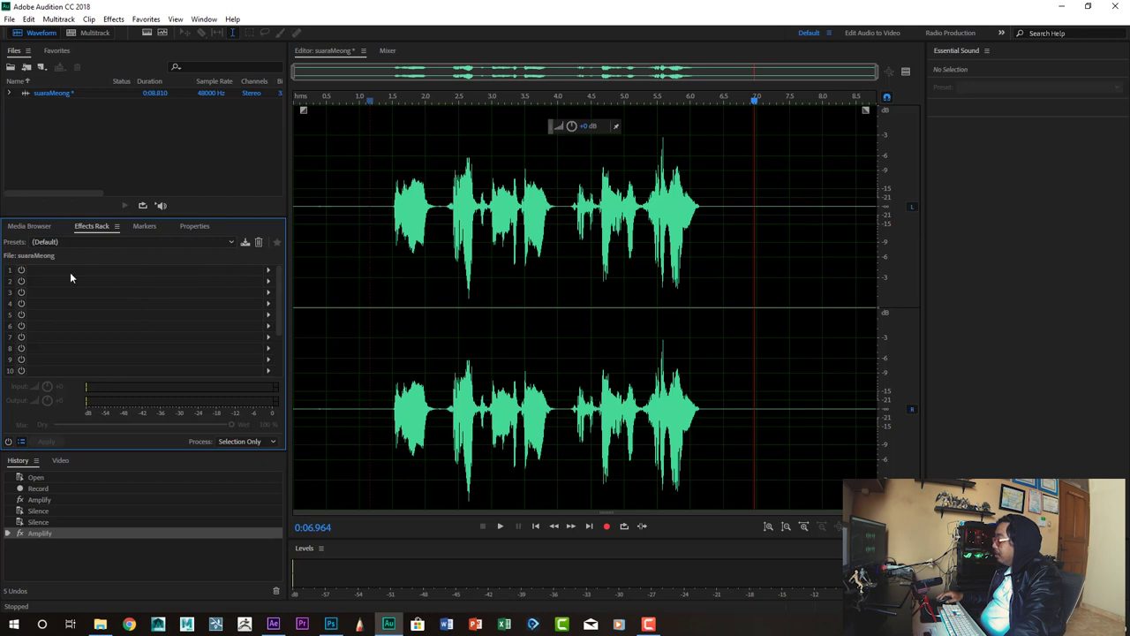
pyautogui.click(269, 272)
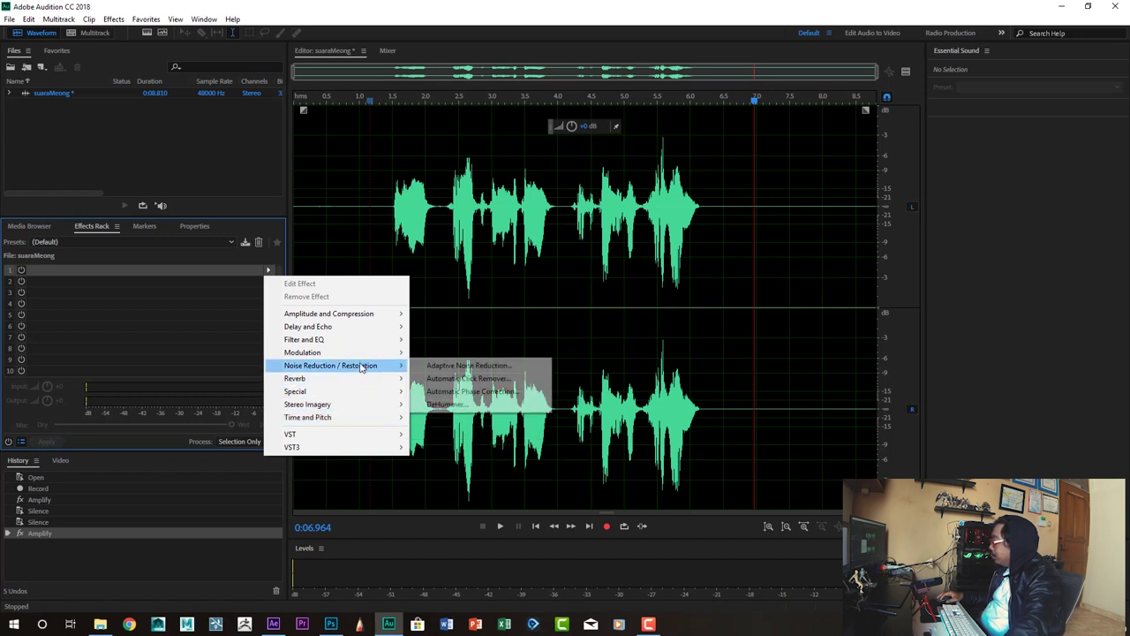
pyautogui.moveTo(360, 393)
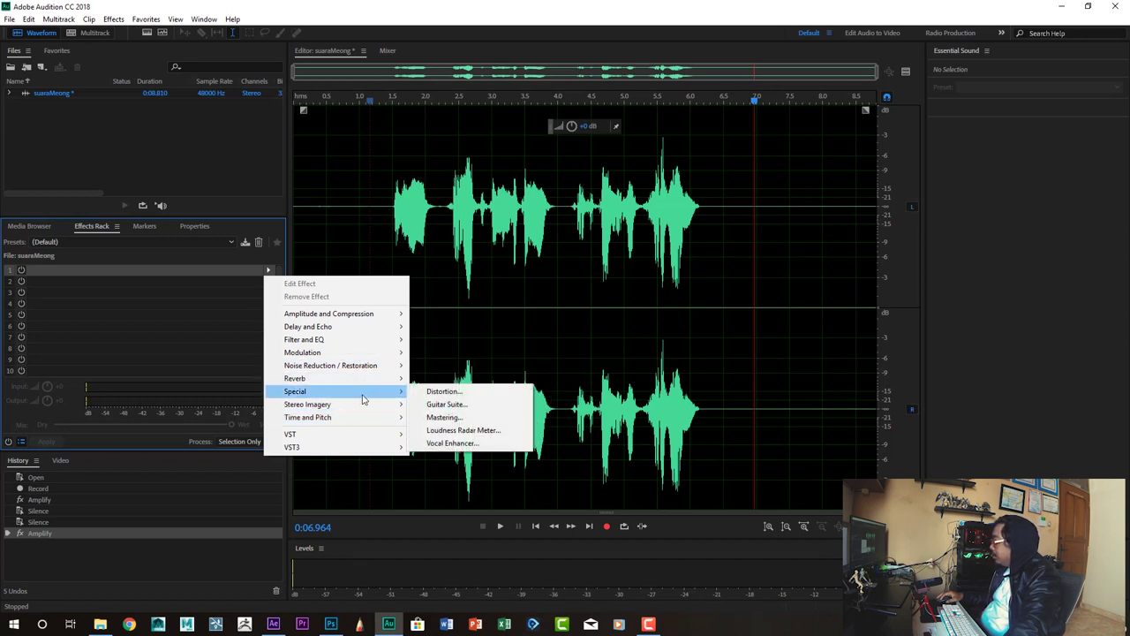
pyautogui.moveTo(360, 417)
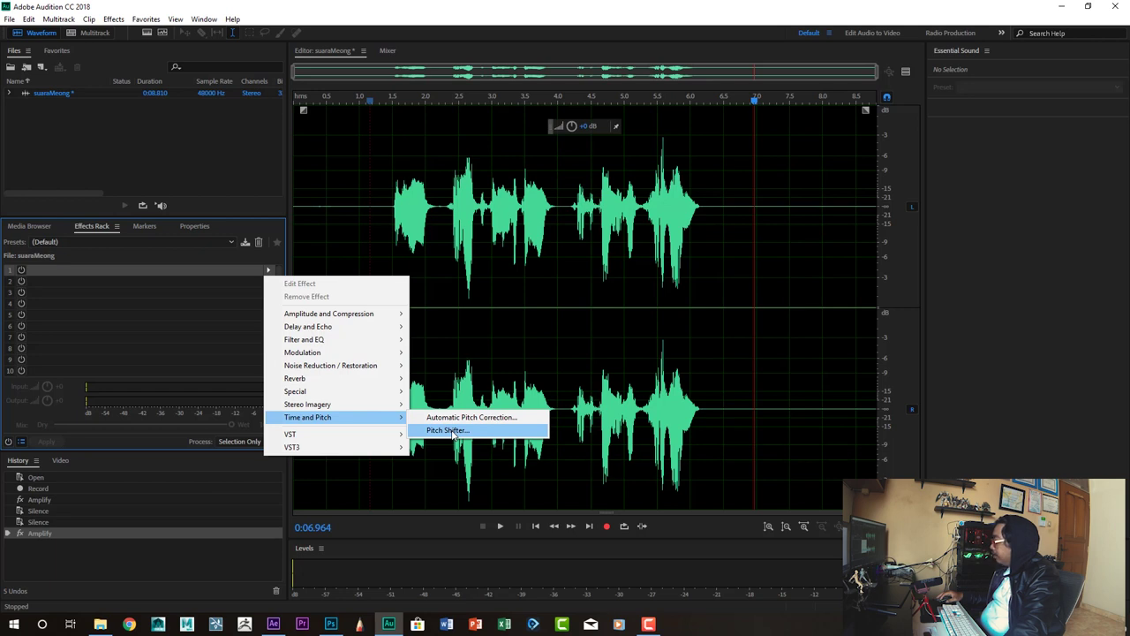
pyautogui.click(453, 433)
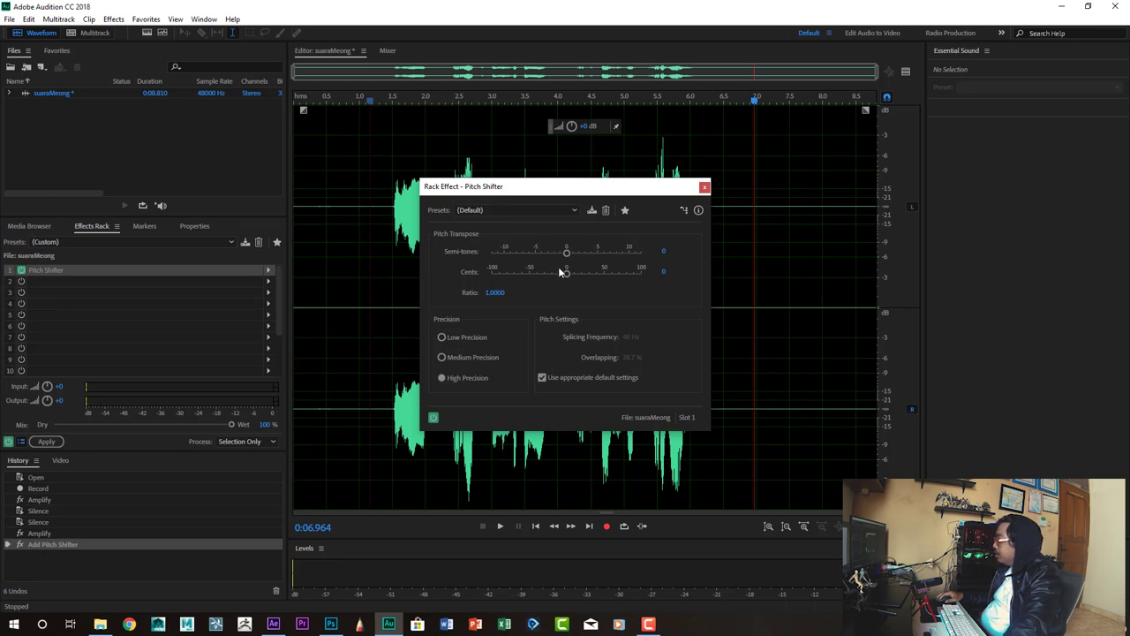
# Choose the Angry Gerbil preset and preview the pitched-up recording.
pyautogui.click(575, 211)
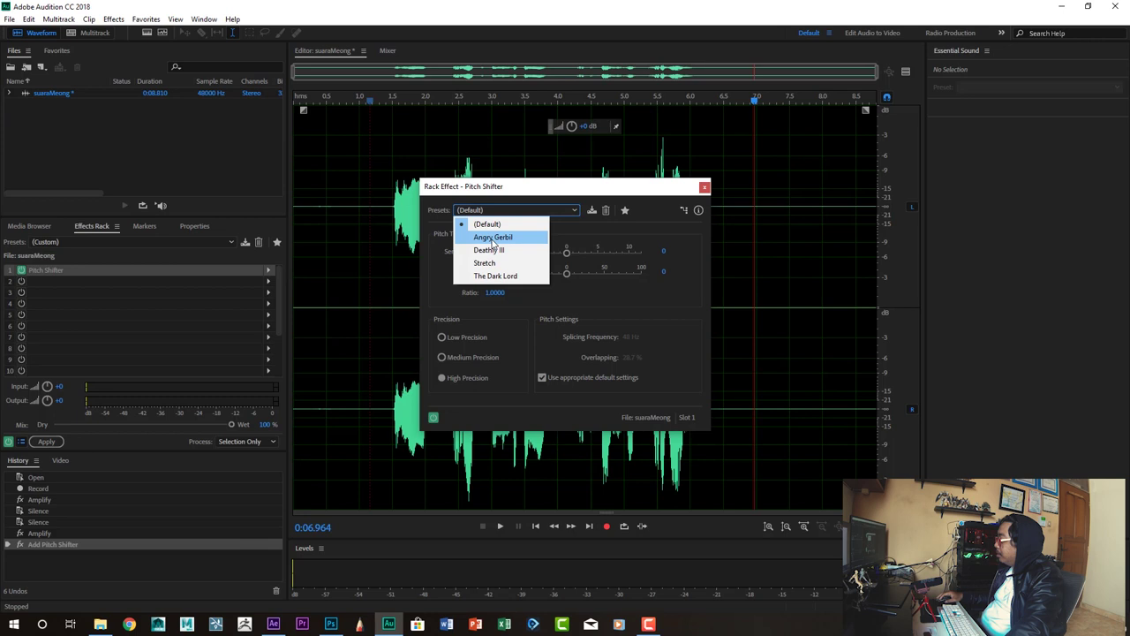
pyautogui.click(492, 239)
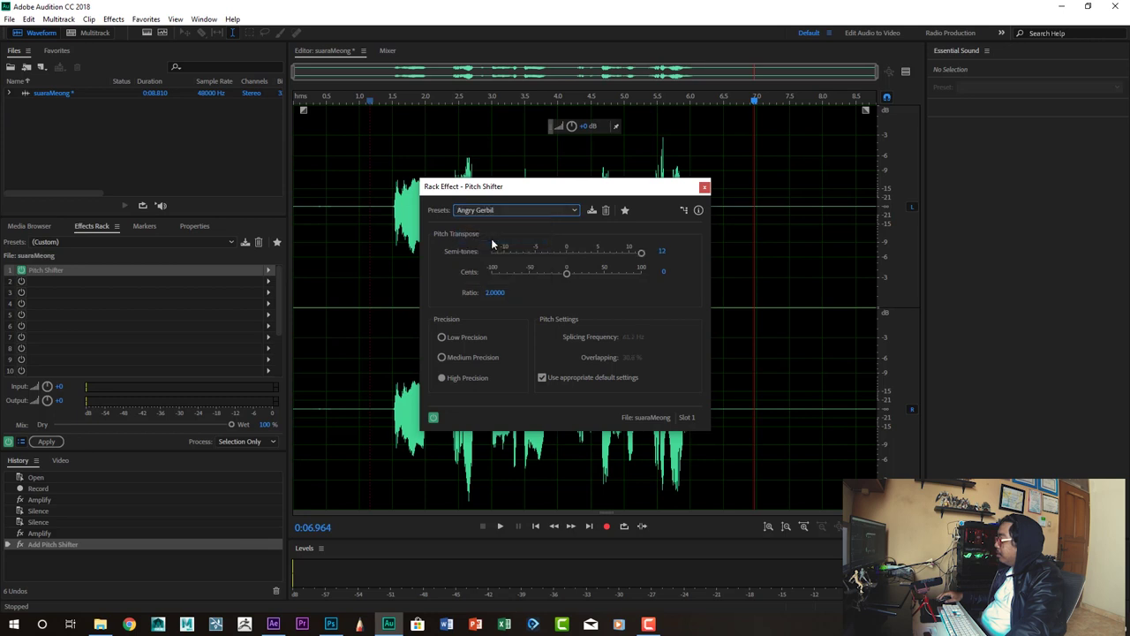
pyautogui.click(360, 184)
pyautogui.press('space')
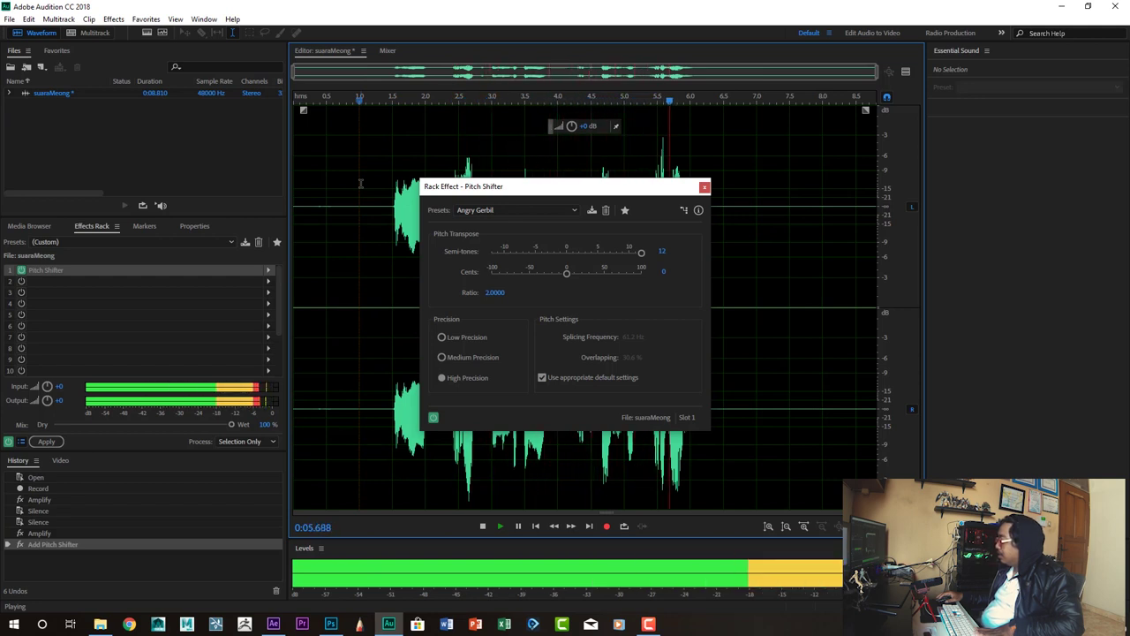
pyautogui.press('space')
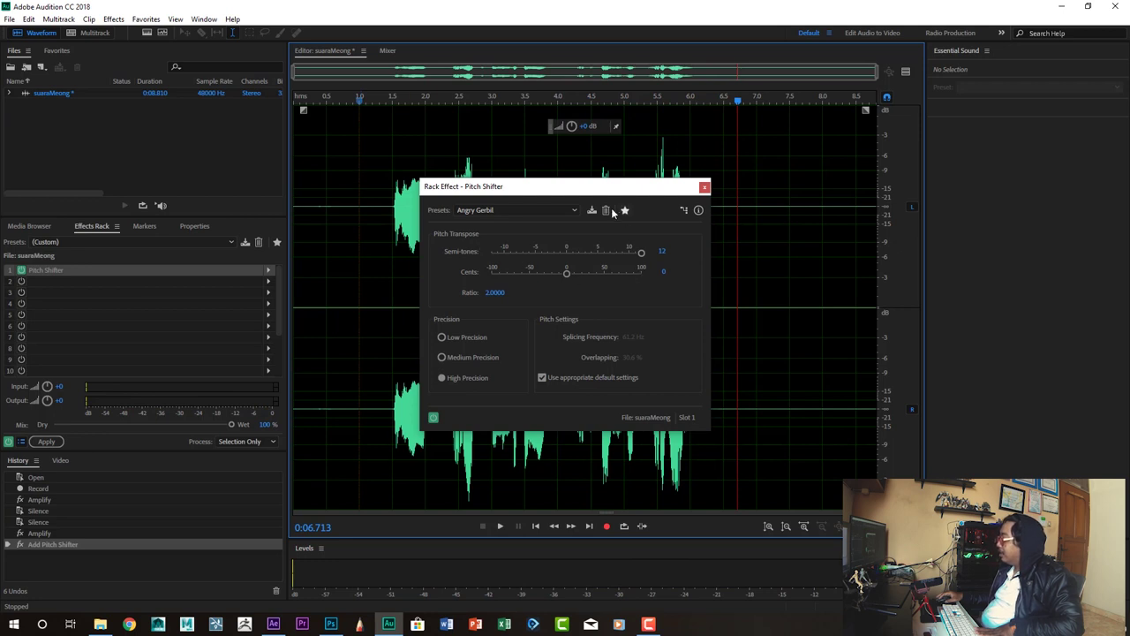
# Move the Pitch Shifter panel to the lower left and select from 4.1 seconds to the end.
pyautogui.moveTo(571, 187); pyautogui.dragTo(826, 227)
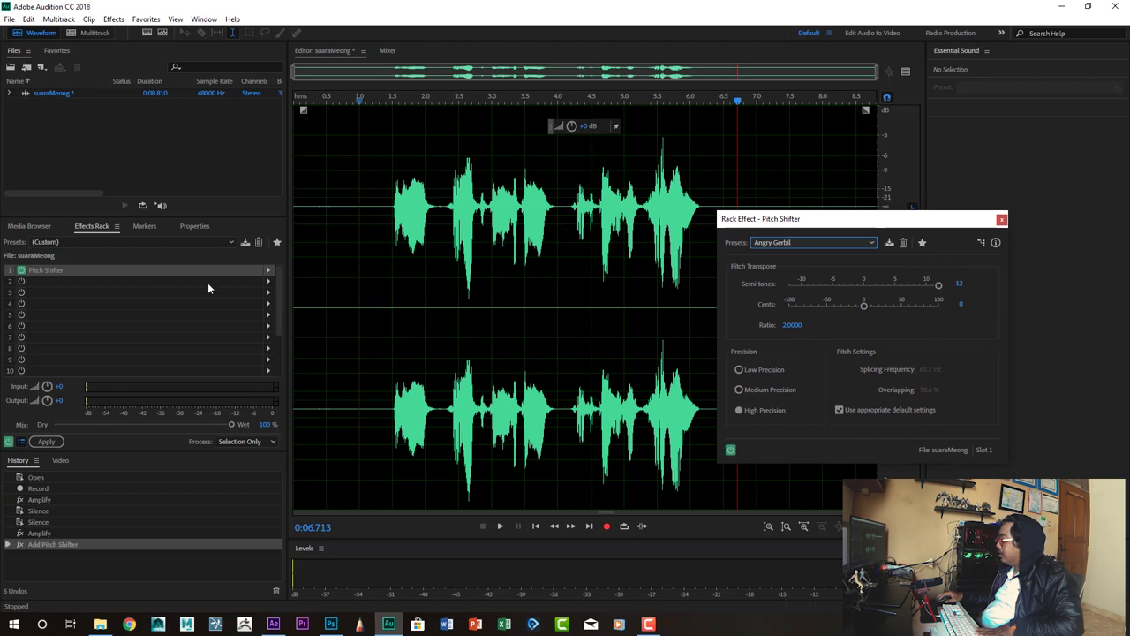
pyautogui.moveTo(821, 222)
pyautogui.mouseDown()
pyautogui.moveTo(148, 363)
pyautogui.moveTo(134, 350)
pyautogui.mouseUp()
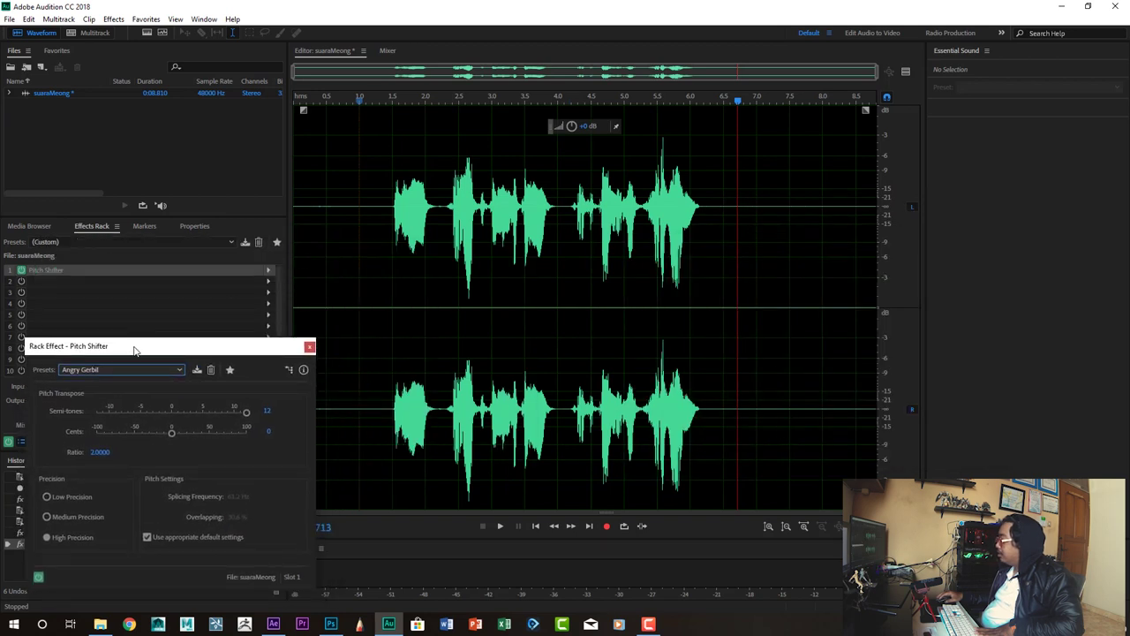
pyautogui.click(567, 207)
pyautogui.moveTo(567, 206); pyautogui.dragTo(921, 247)
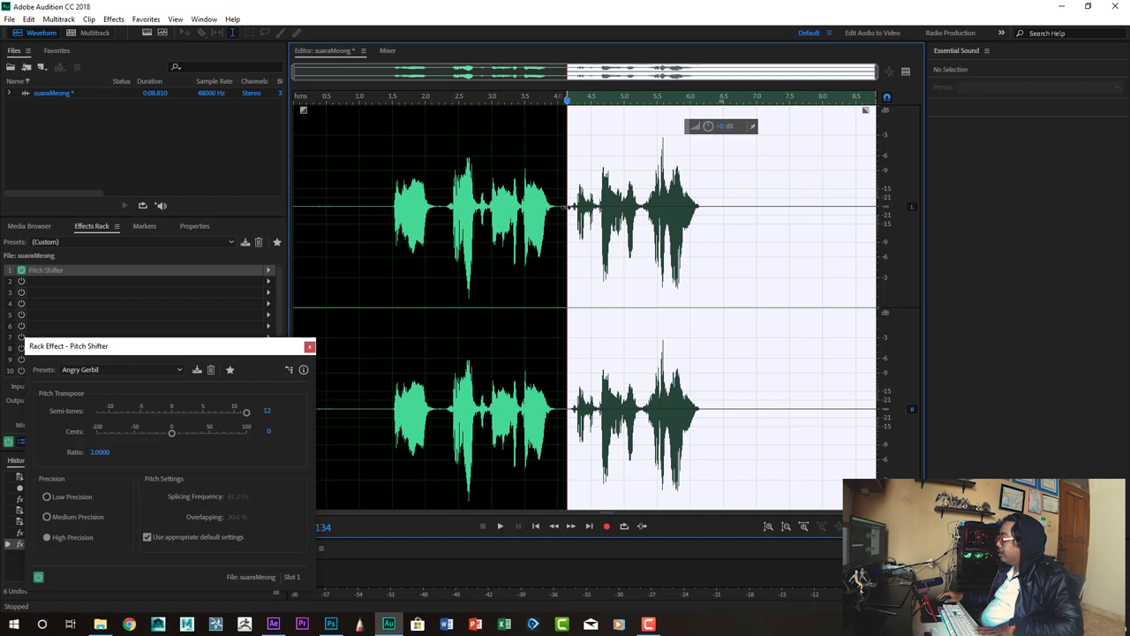
# Delete the audio after 4.1 seconds and the first 1.05 seconds, leaving about 3 seconds.
pyautogui.click(567, 207)
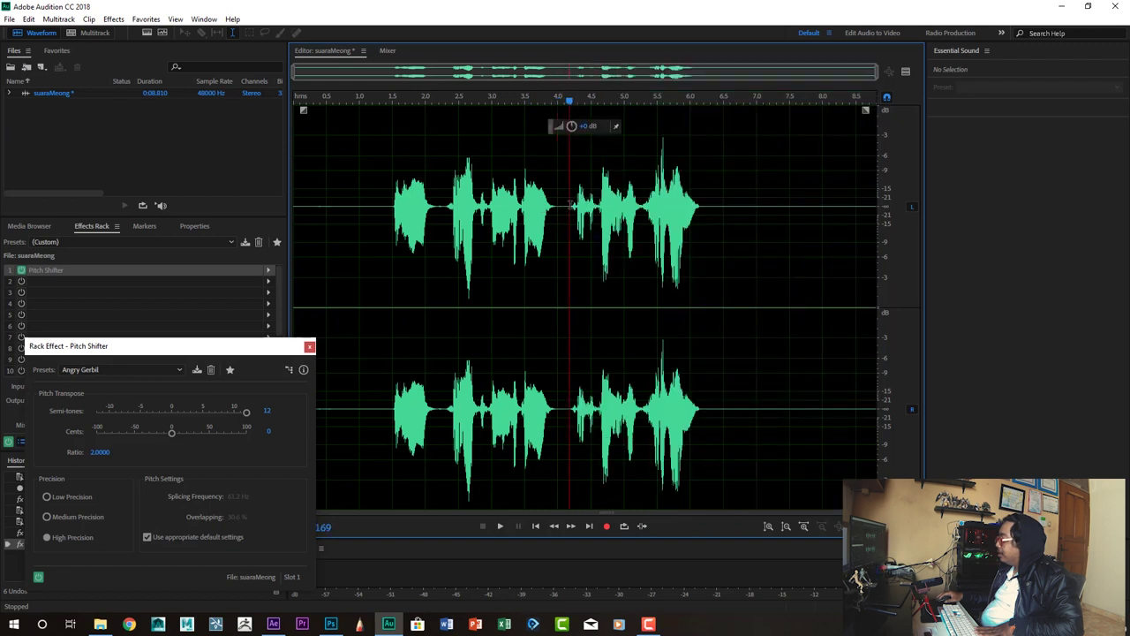
pyautogui.moveTo(571, 206); pyautogui.dragTo(941, 199)
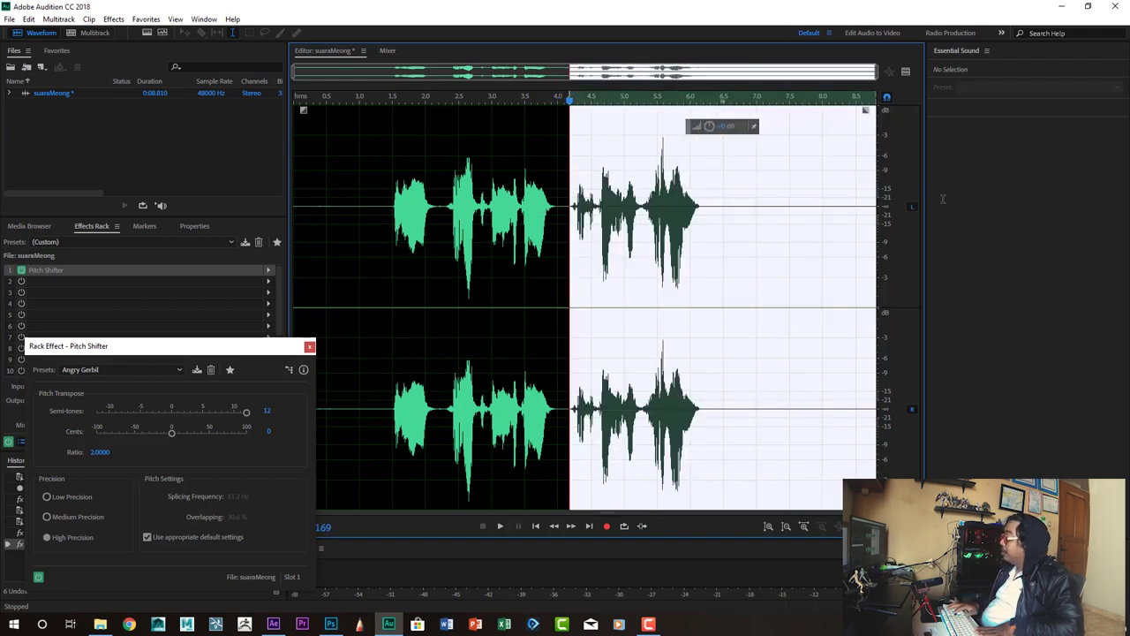
pyautogui.press('Delete')
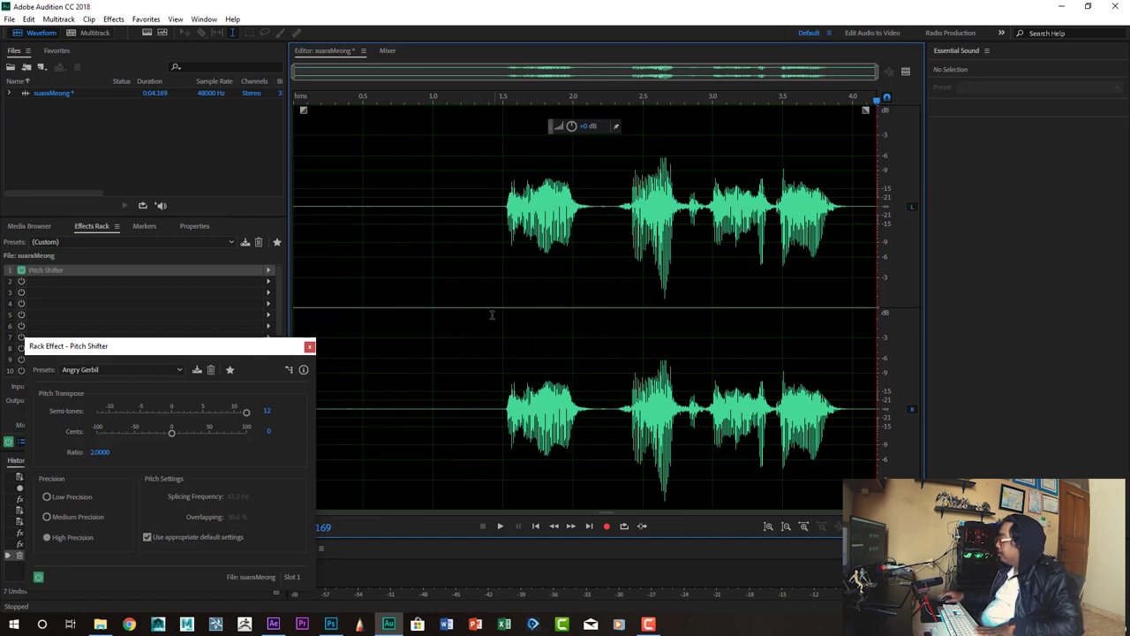
pyautogui.moveTo(456, 303); pyautogui.dragTo(291, 305)
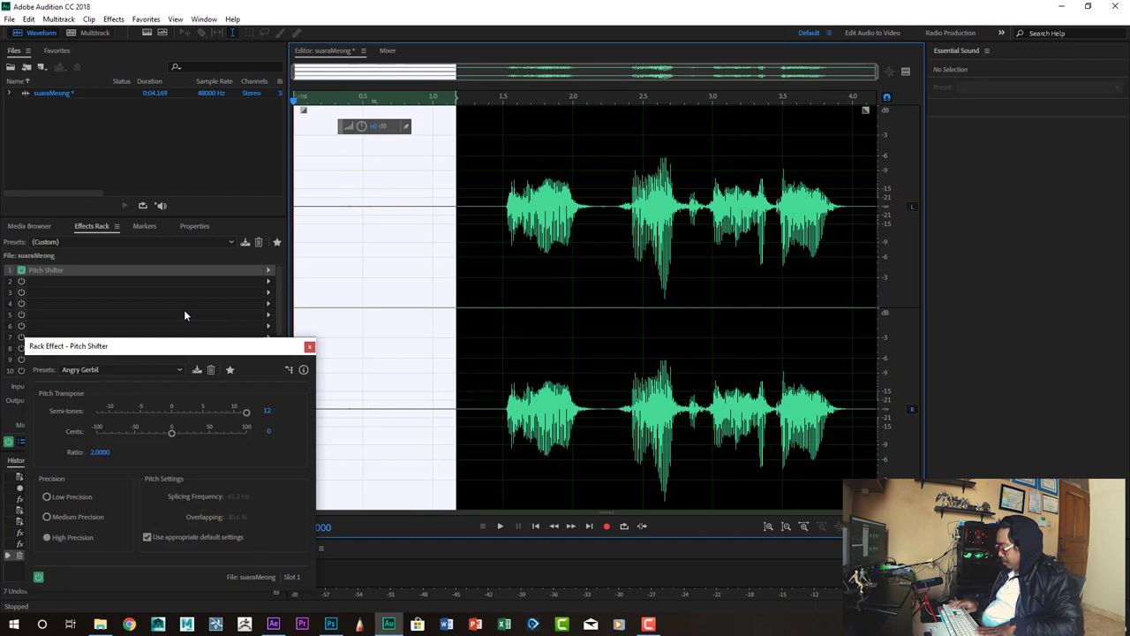
pyautogui.press('Delete')
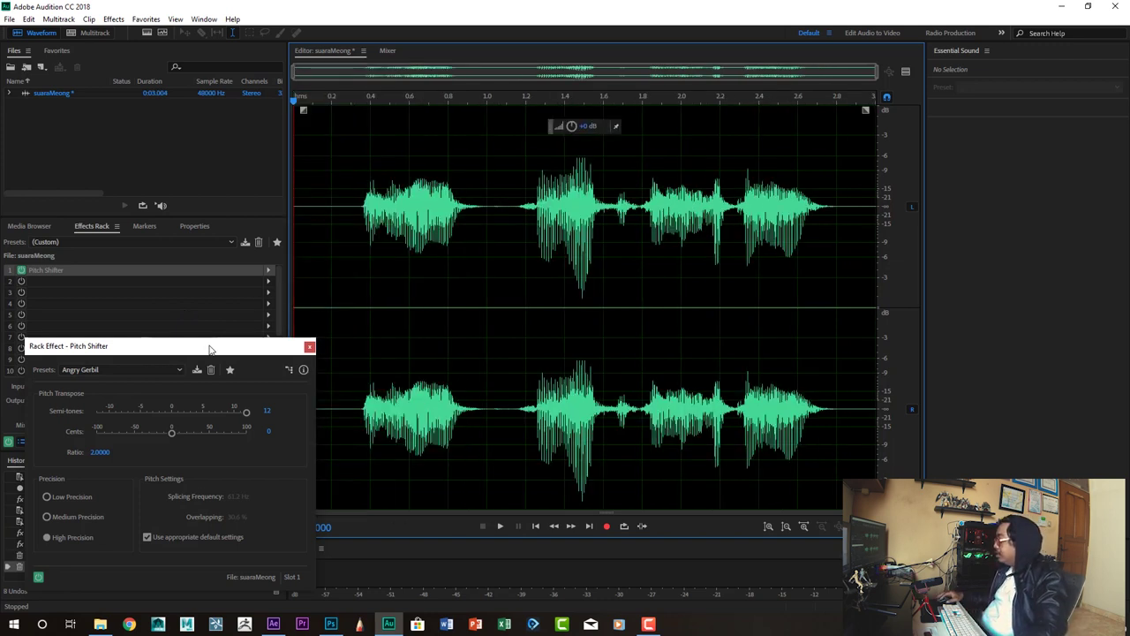
# Apply the Angry Gerbil Pitch Shifter permanently to the trimmed clip.
pyautogui.moveTo(209, 349); pyautogui.dragTo(571, 166)
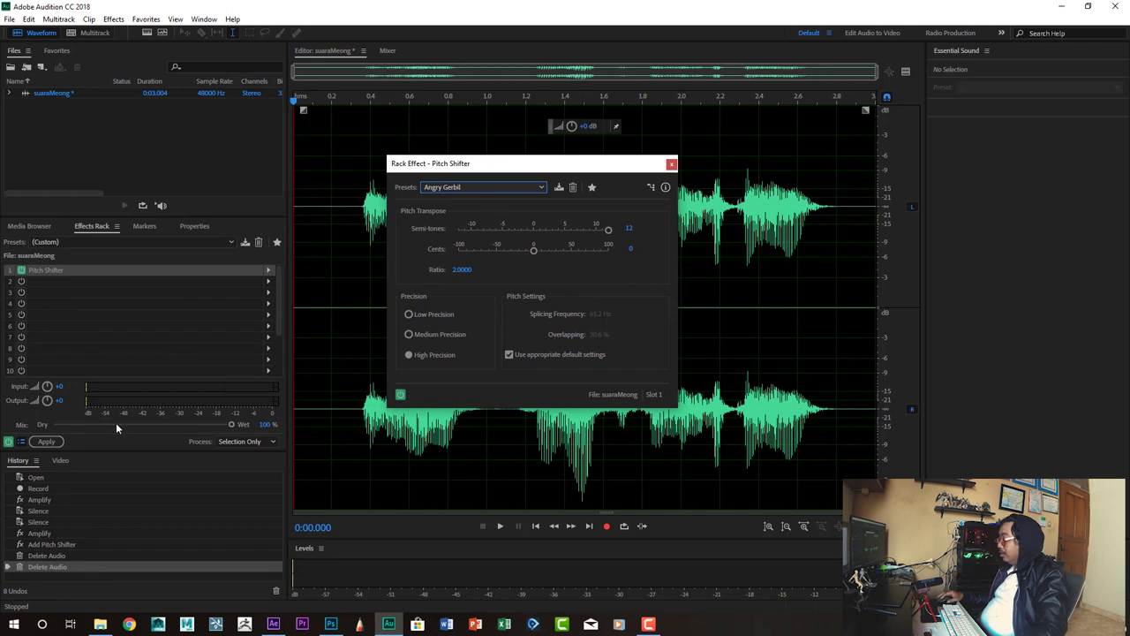
pyautogui.click(52, 445)
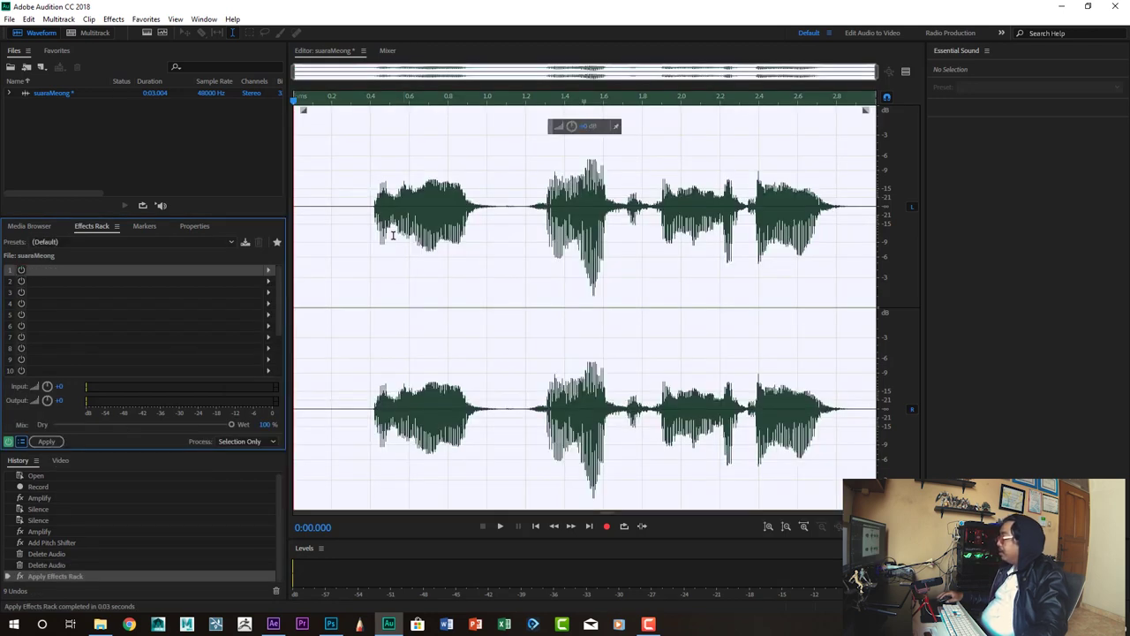
pyautogui.click(8, 19)
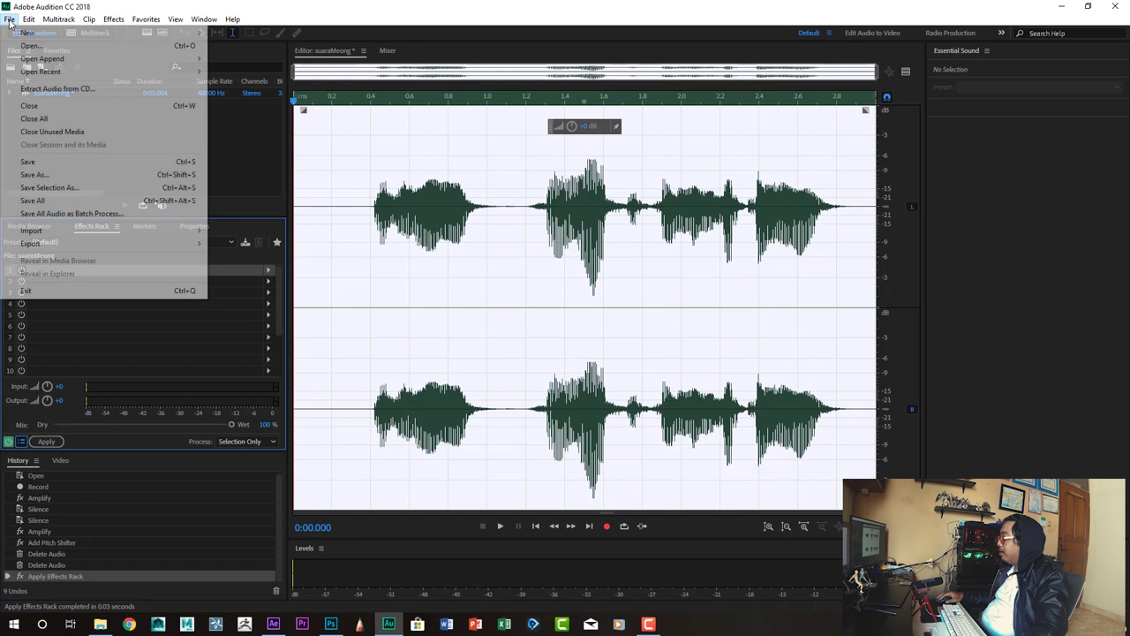
# Save the recording as suaraMeong.wav in the 003_Animasi_Kucing folder and check the folder window.
pyautogui.click(41, 167)
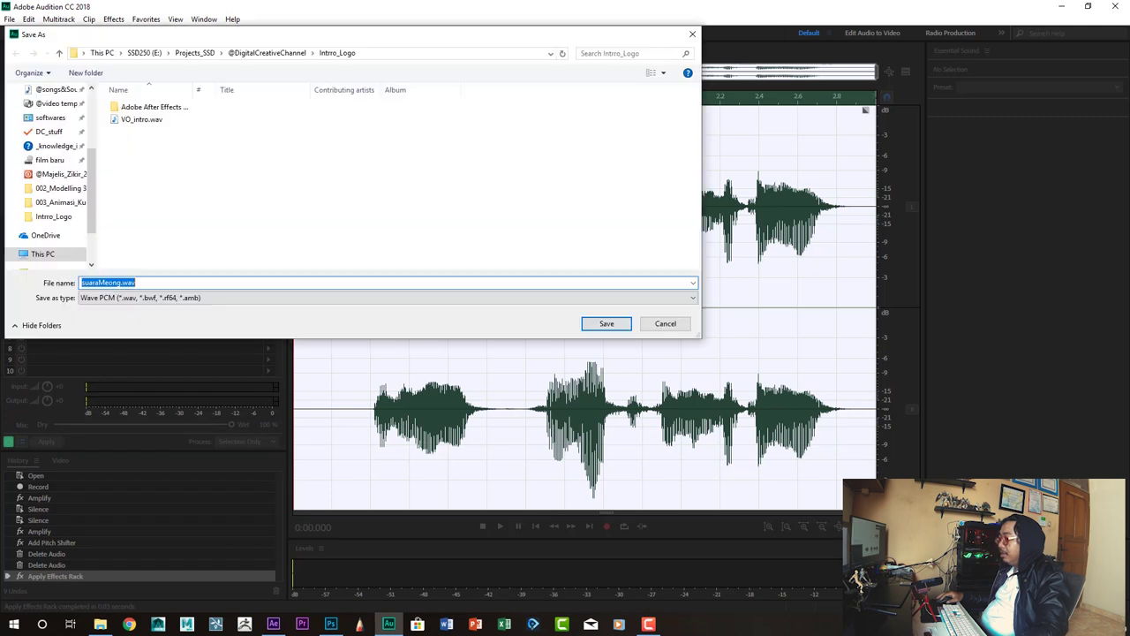
pyautogui.click(281, 54)
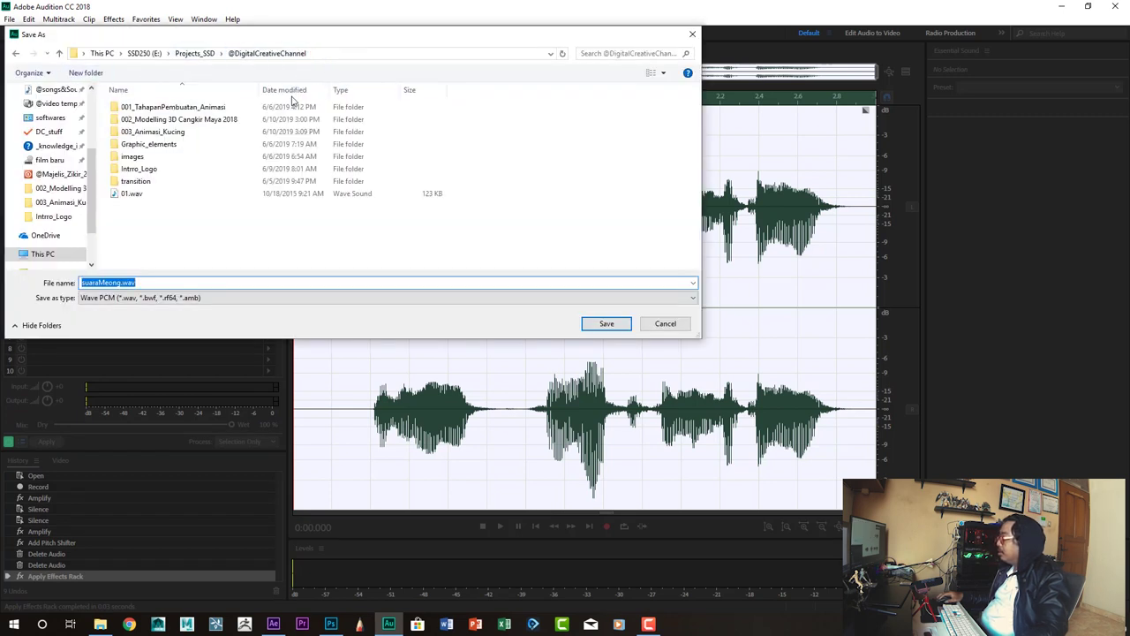
pyautogui.doubleClick(152, 132)
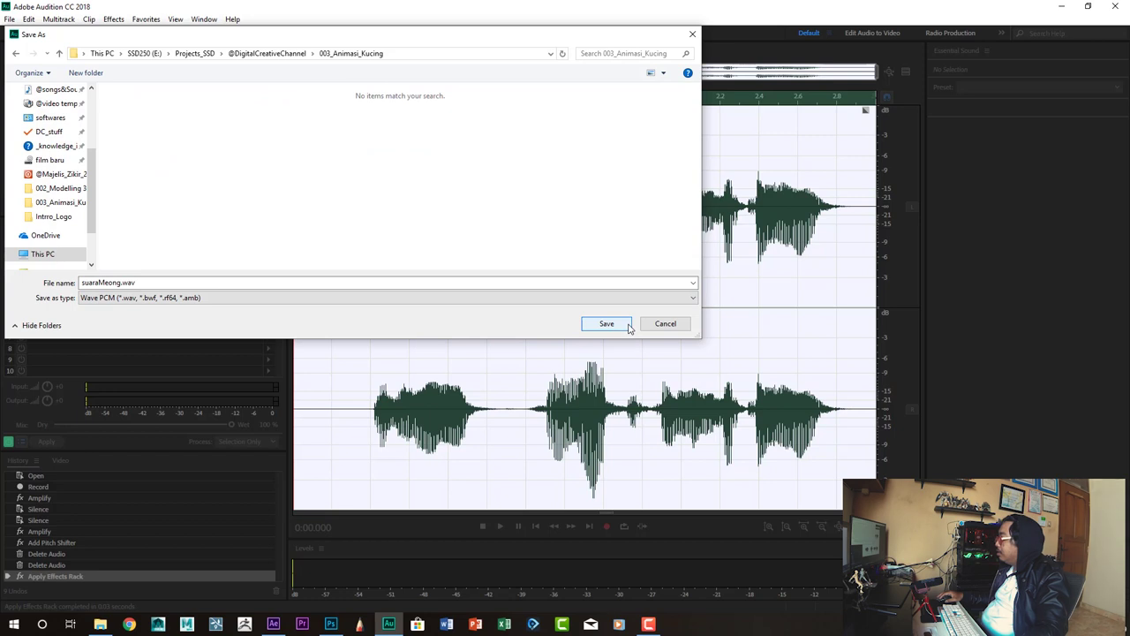
pyautogui.click(616, 326)
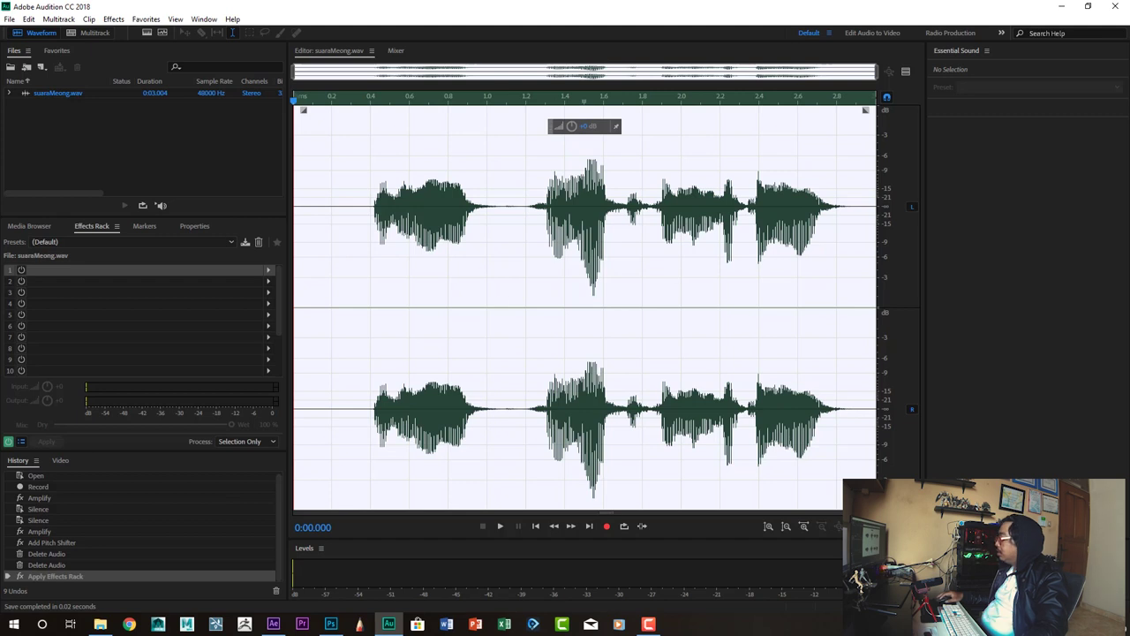
pyautogui.hotkey('alt', 'Tab')
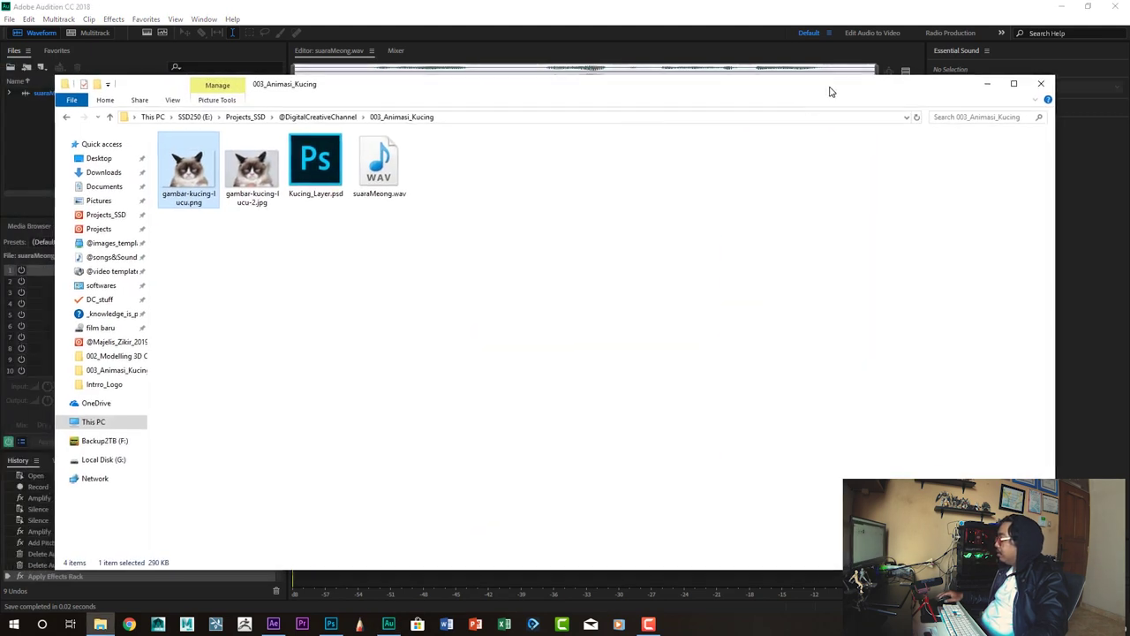
pyautogui.moveTo(475, 96)
pyautogui.mouseDown()
pyautogui.moveTo(630, 140)
pyautogui.moveTo(469, 259)
pyautogui.moveTo(478, 327)
pyautogui.mouseUp()
# Close Audition and drag suaraMeong.wav from 003_Animasi_Kucing into the After Effects Project panel.
pyautogui.hotkey('alt', 'Tab')
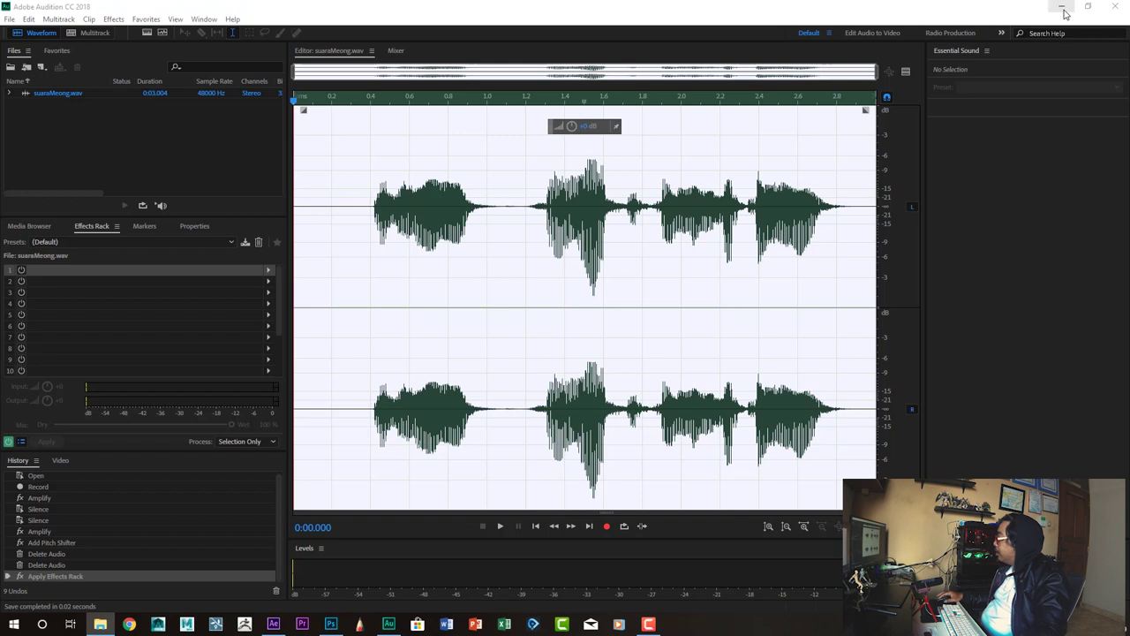
pyautogui.click(1115, 11)
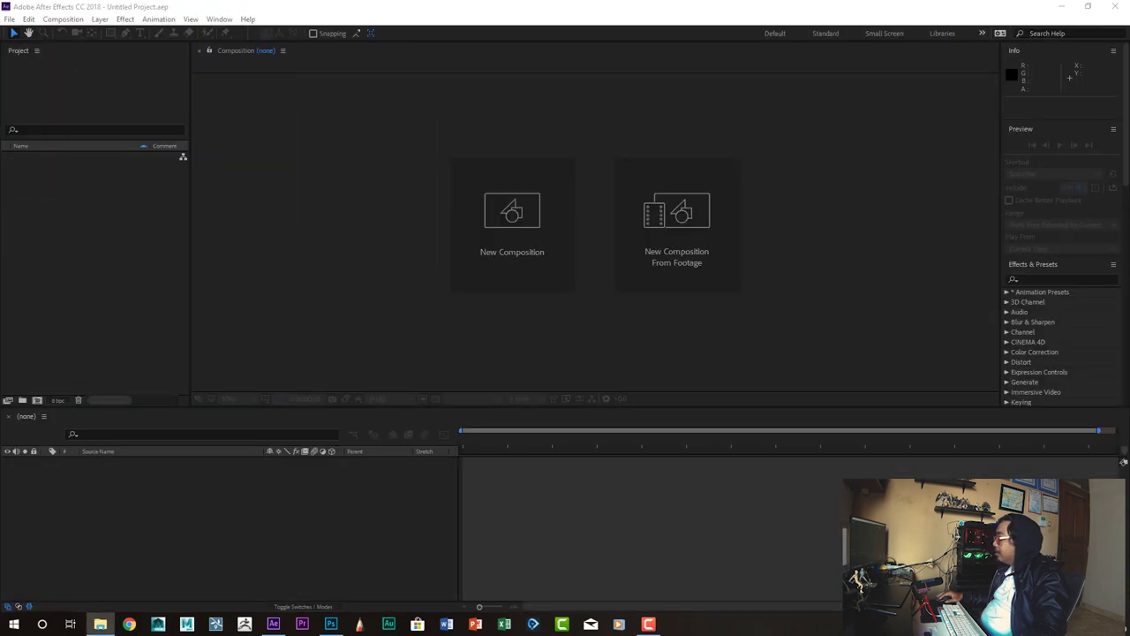
pyautogui.hotkey('alt', 'Tab')
pyautogui.moveTo(542, 114); pyautogui.dragTo(1016, 268)
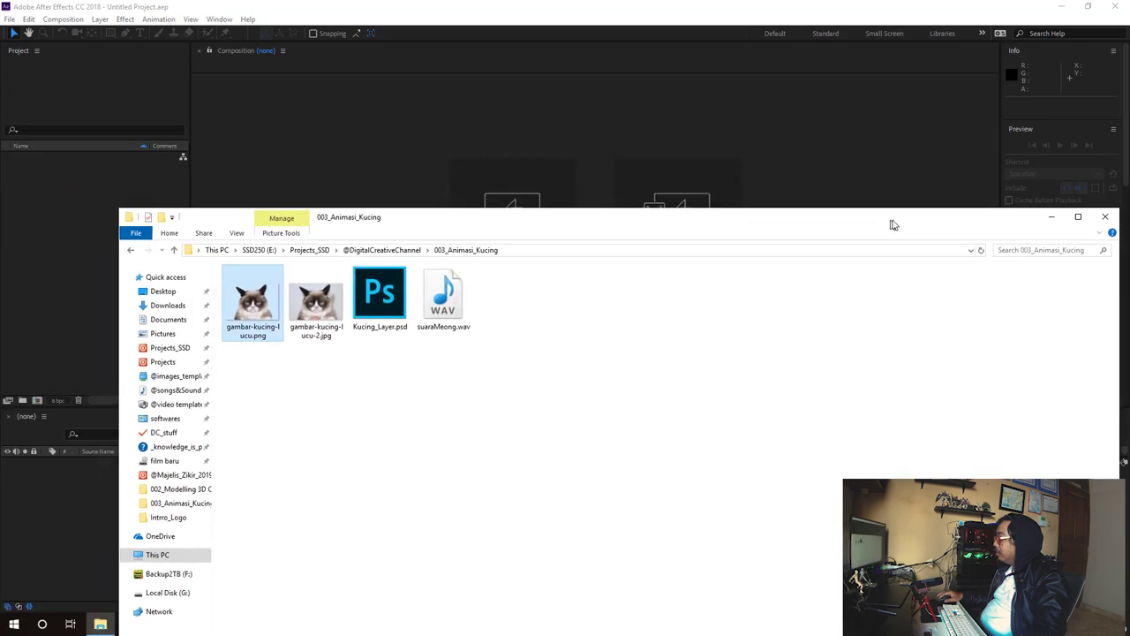
pyautogui.click(499, 486)
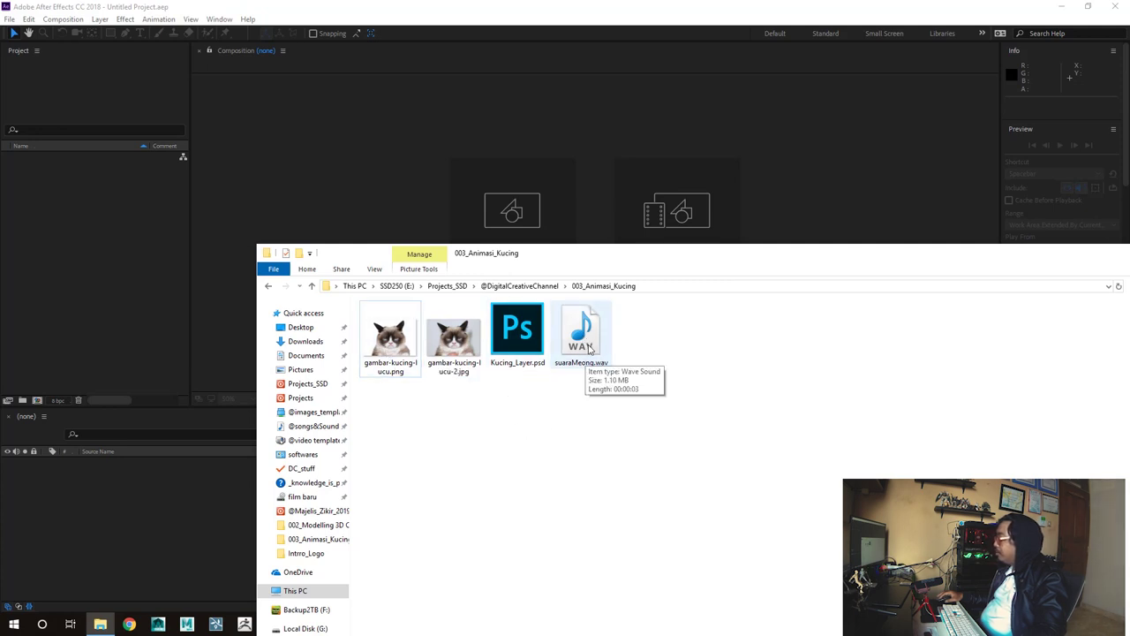
pyautogui.moveTo(570, 260)
pyautogui.mouseDown()
pyautogui.moveTo(668, 183)
pyautogui.moveTo(540, 183)
pyautogui.mouseUp()
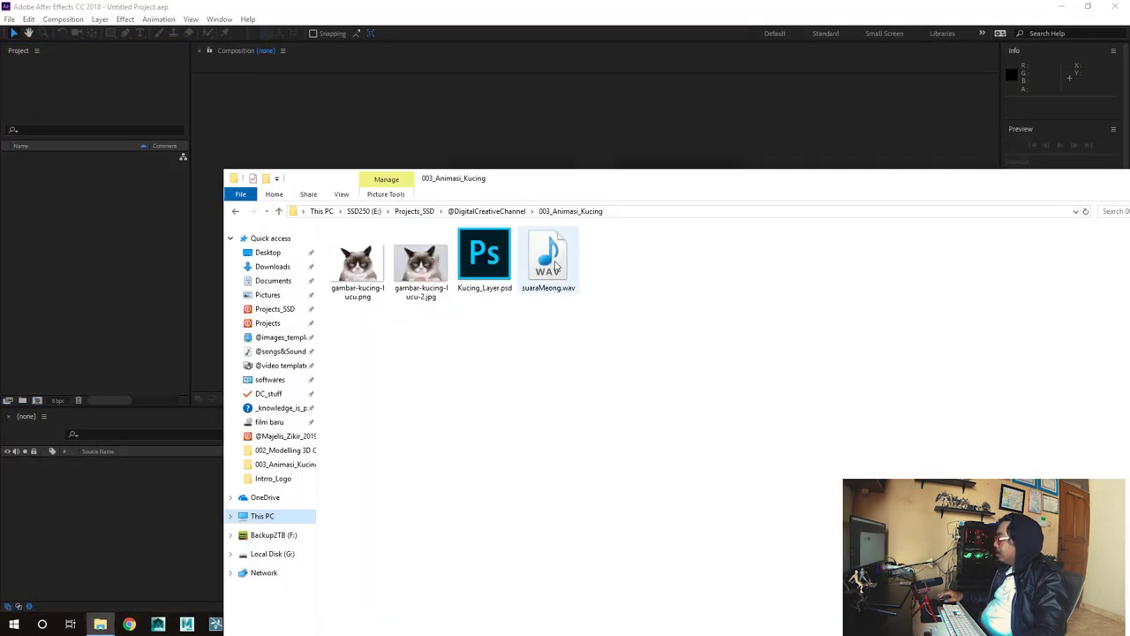
pyautogui.moveTo(554, 267); pyautogui.dragTo(75, 255)
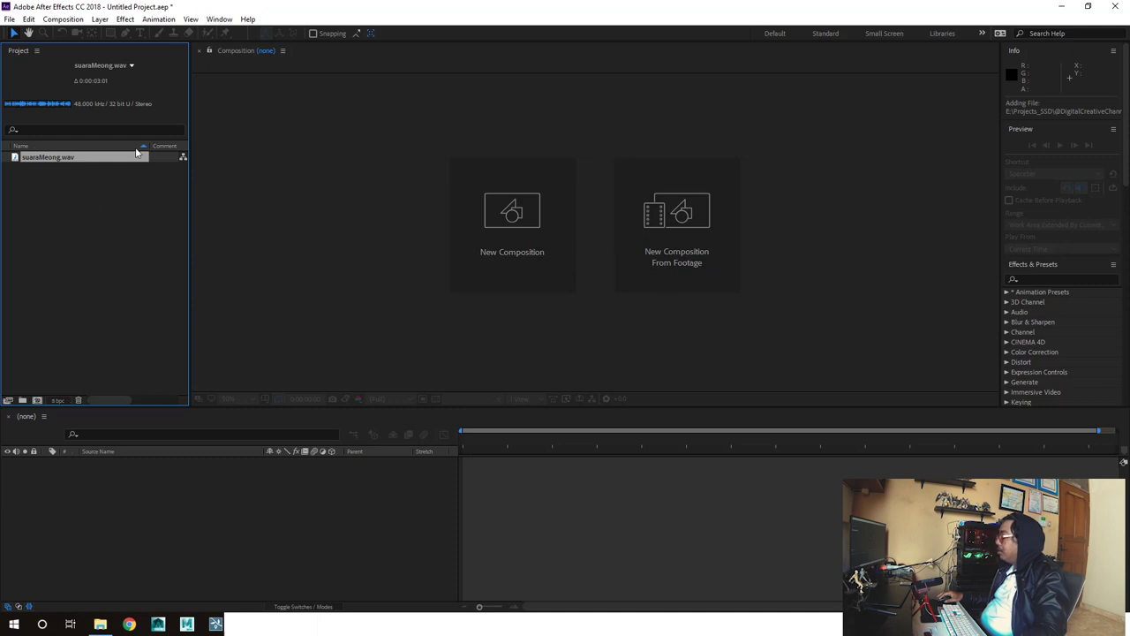
# Import Kucing_Layer.psd from 003_Animasi_Kucing with Import As set to Composition.
pyautogui.doubleClick(95, 231)
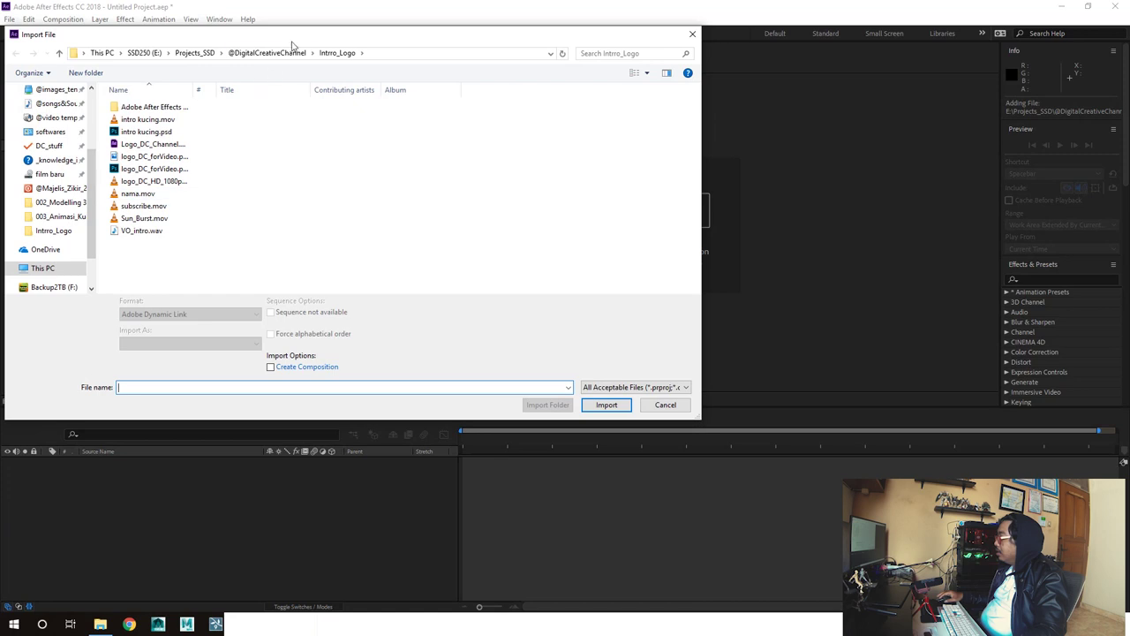
pyautogui.click(281, 54)
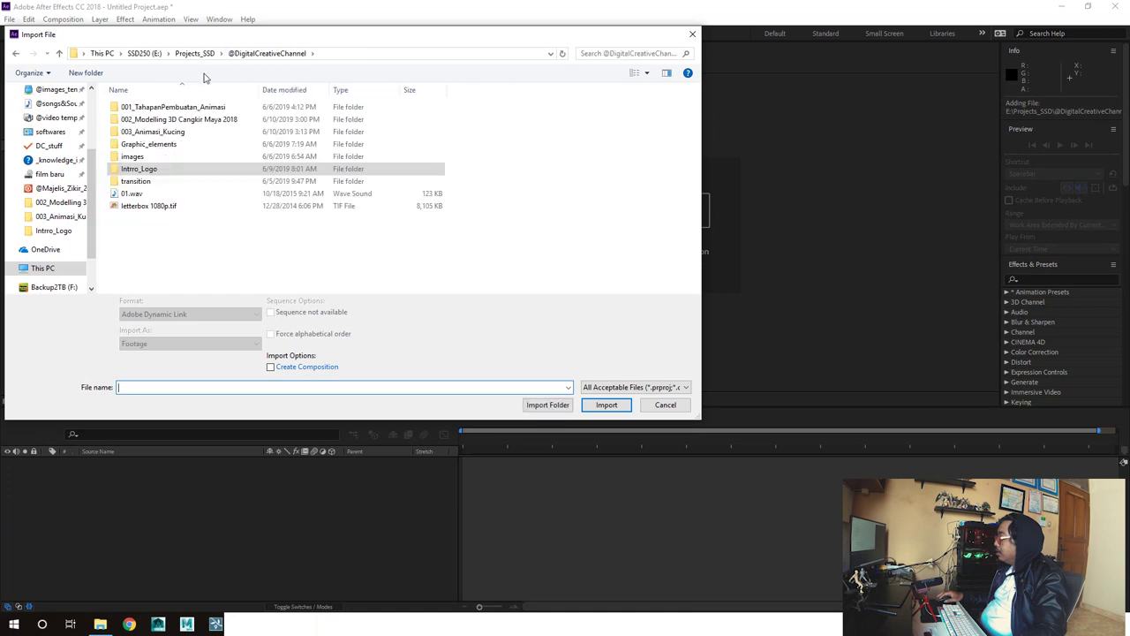
pyautogui.doubleClick(163, 131)
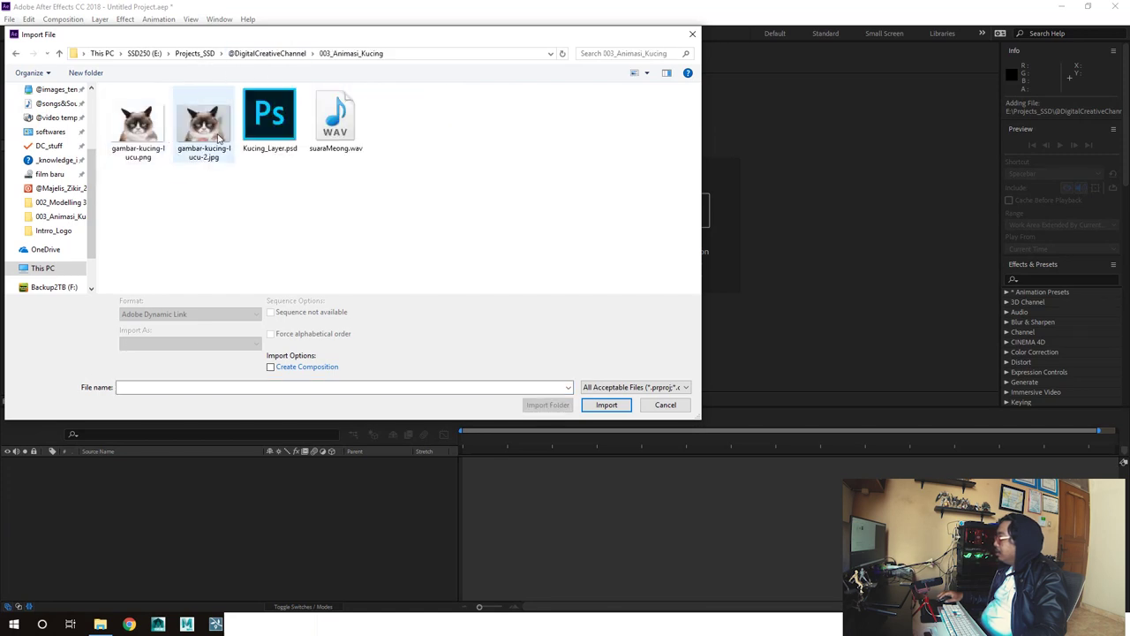
pyautogui.click(272, 135)
pyautogui.moveTo(315, 37)
pyautogui.mouseDown()
pyautogui.moveTo(325, 49)
pyautogui.moveTo(565, 80)
pyautogui.mouseUp()
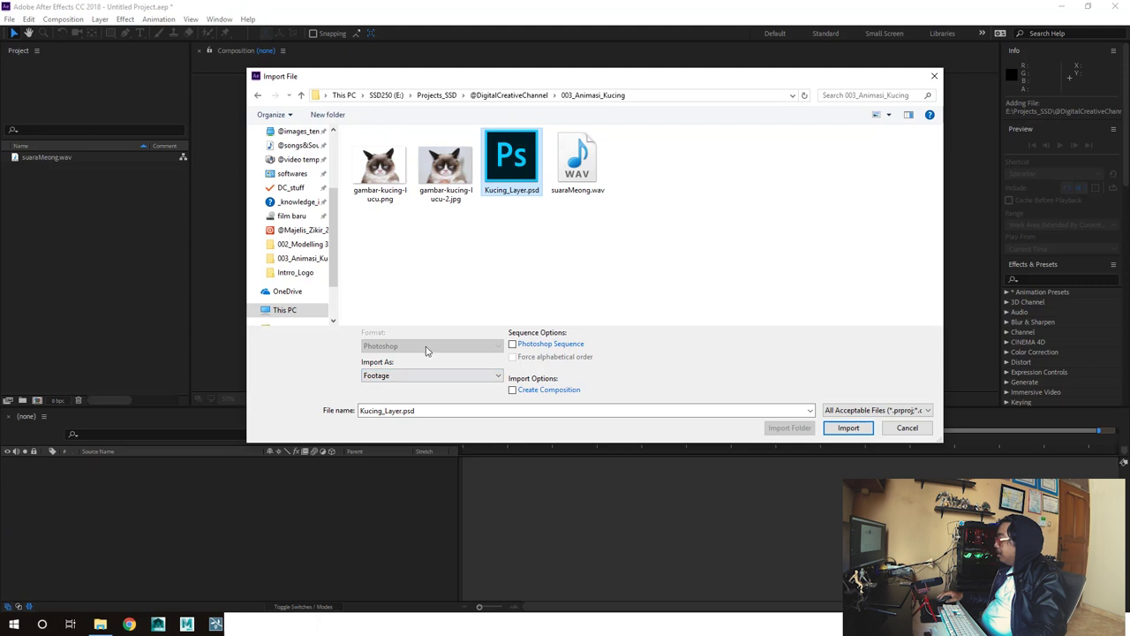
pyautogui.click(396, 377)
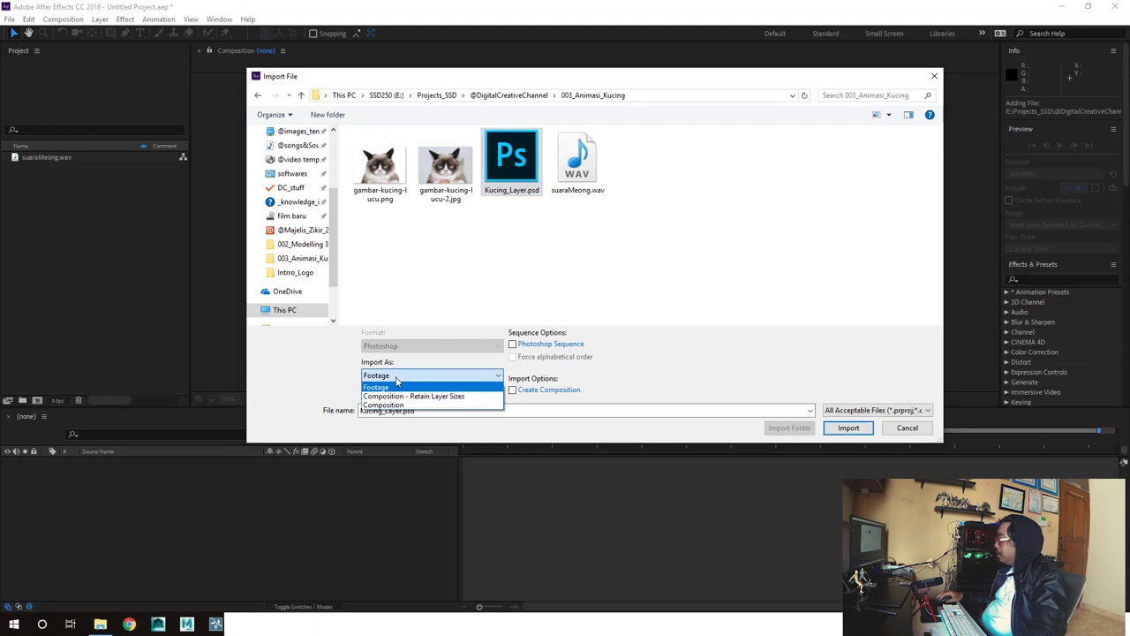
pyautogui.click(394, 406)
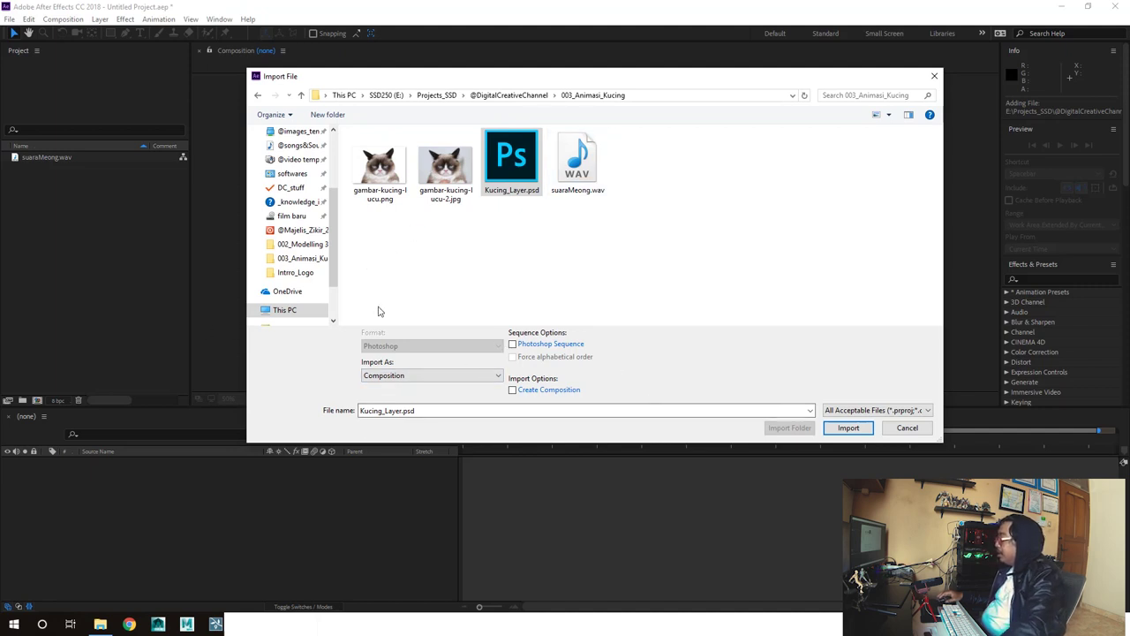
pyautogui.click(849, 428)
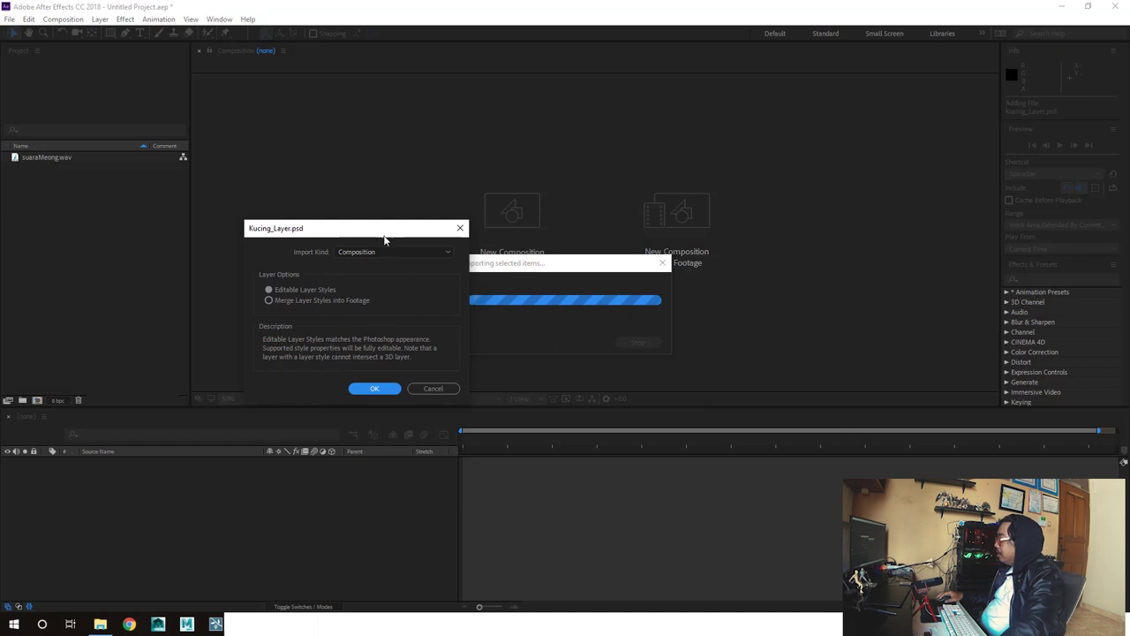
pyautogui.click(368, 389)
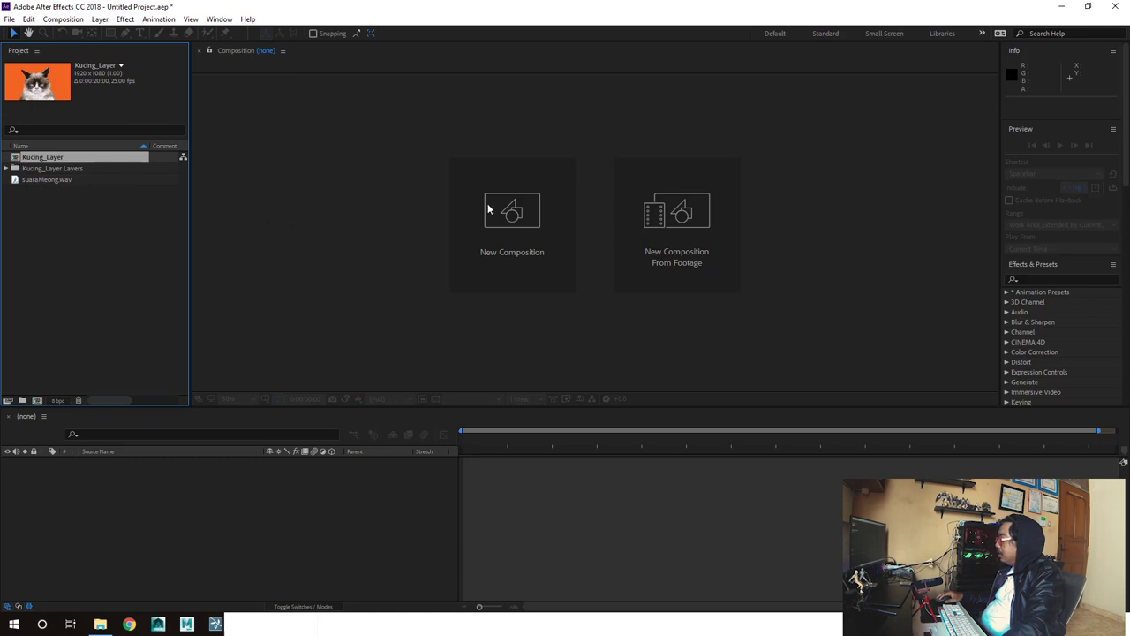
# Open Kucing_Layer at 0:00:02:08 and rename Layer 0 to BG.
pyautogui.doubleClick(16, 158)
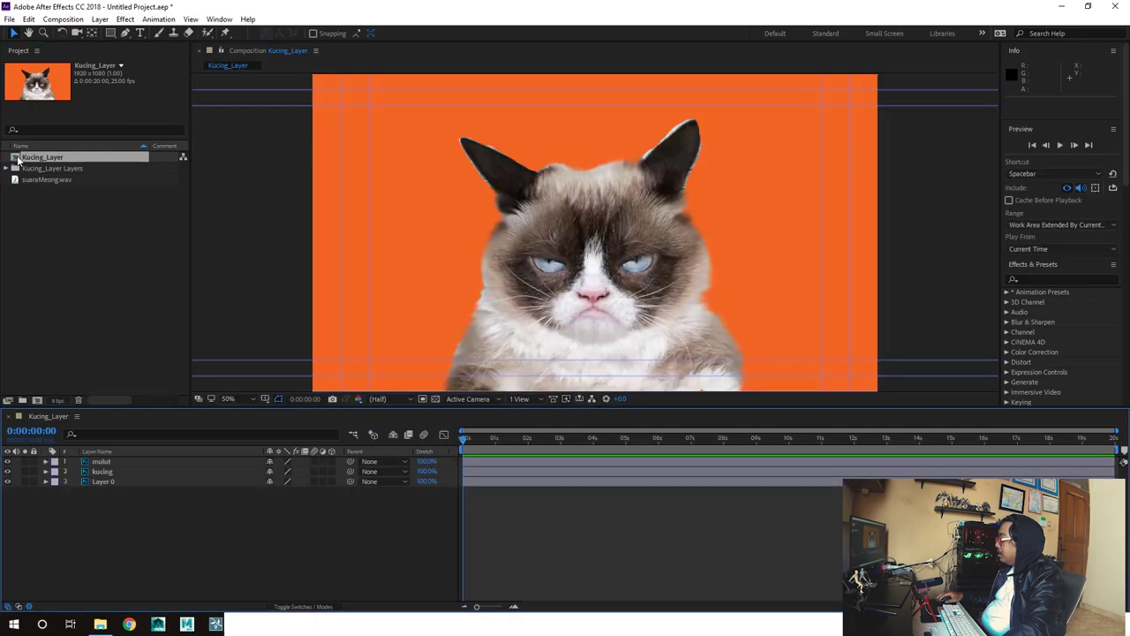
pyautogui.moveTo(468, 439); pyautogui.dragTo(539, 438)
pyautogui.click(102, 462)
pyautogui.click(102, 471)
pyautogui.click(105, 482)
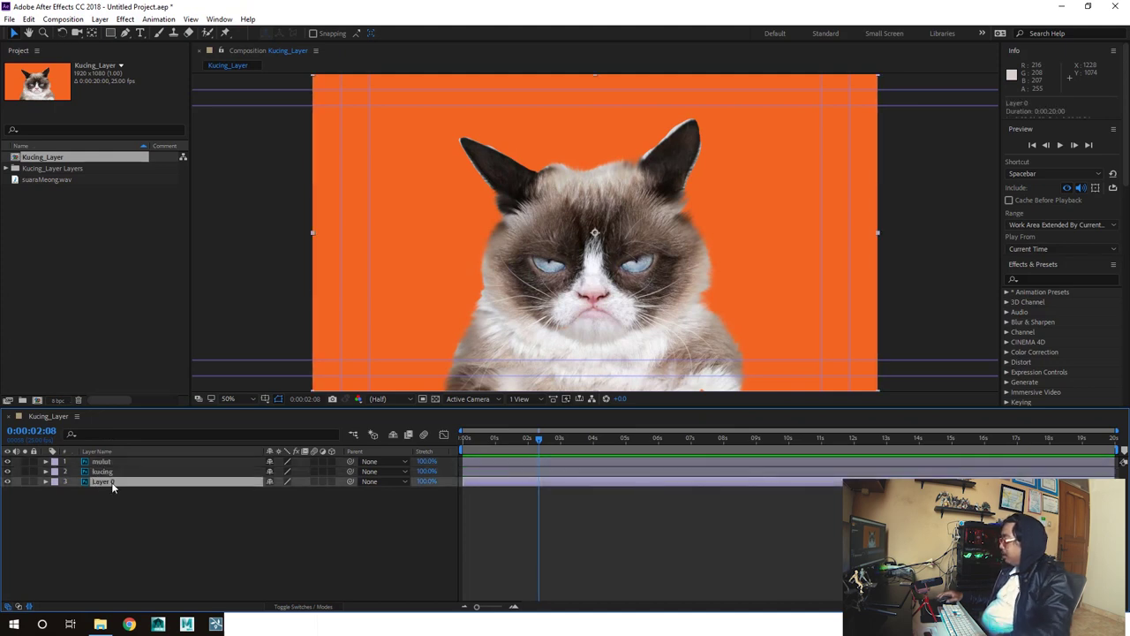
pyautogui.click(114, 520)
pyautogui.click(106, 481)
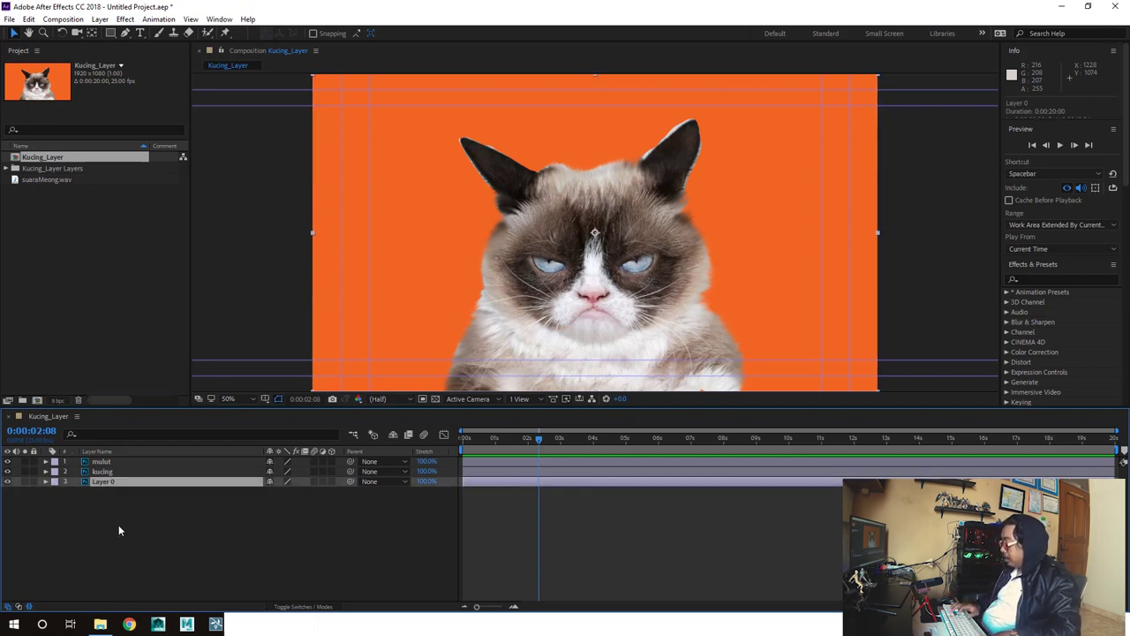
pyautogui.press('Return')
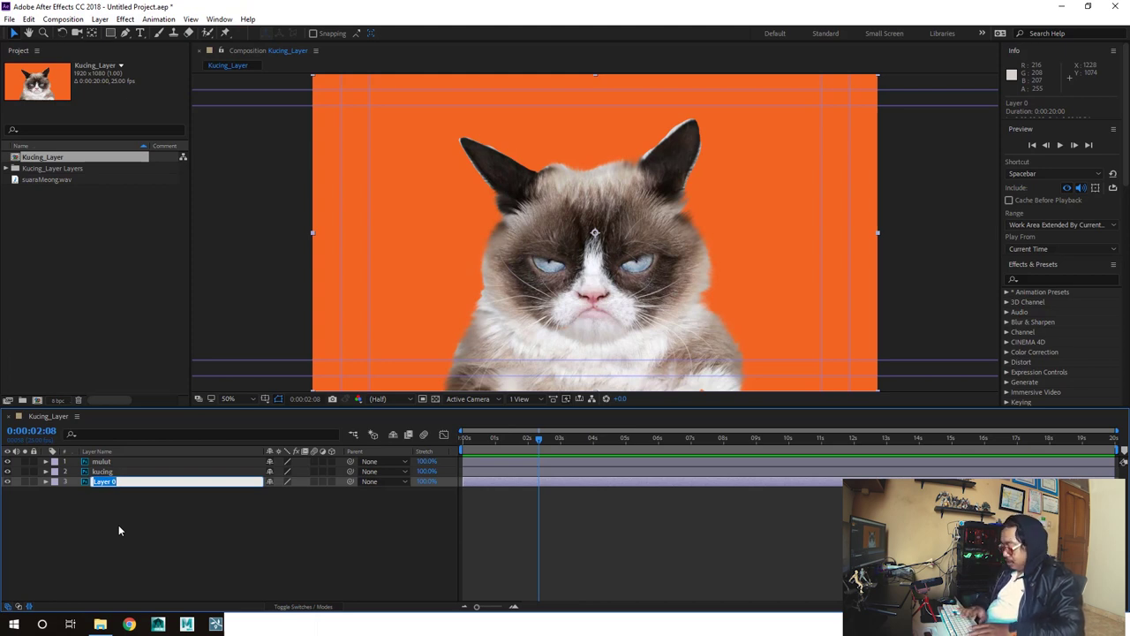
pyautogui.write('BG')
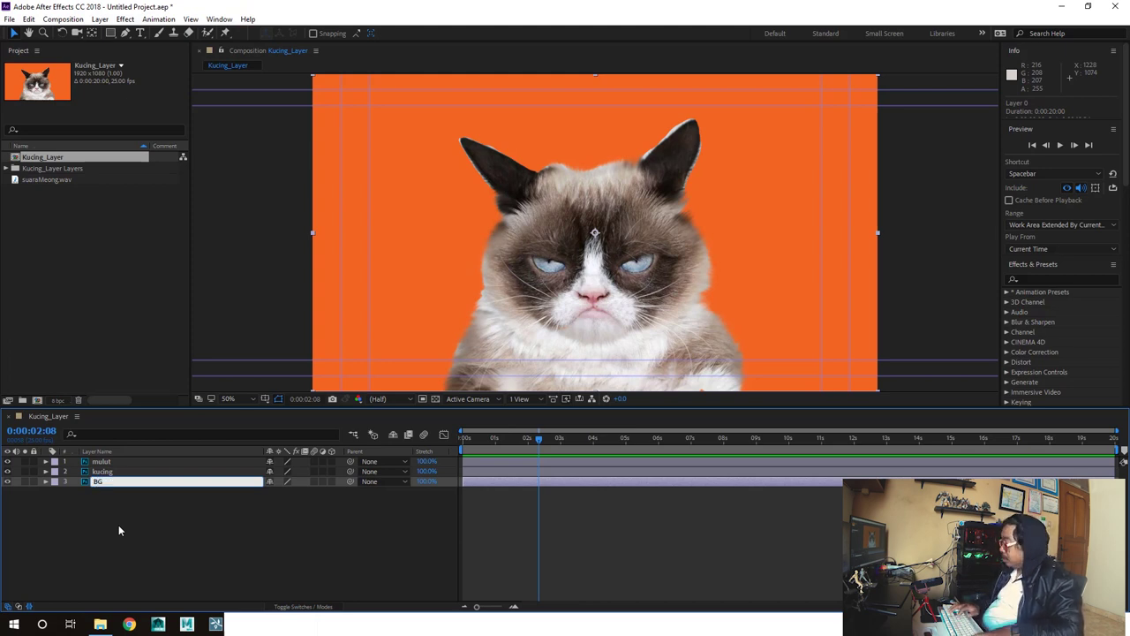
pyautogui.press('Return')
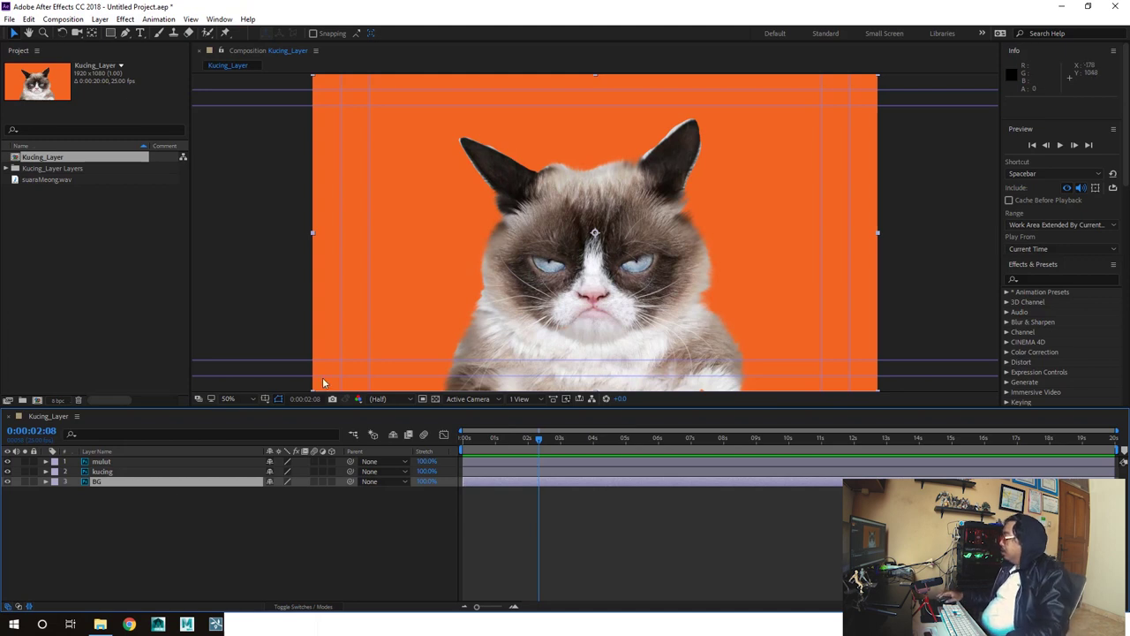
# Toggle the mulut mouth layer's visibility repeatedly to check the mouth, then select mulut.
pyautogui.scroll(-2, 569, 299)
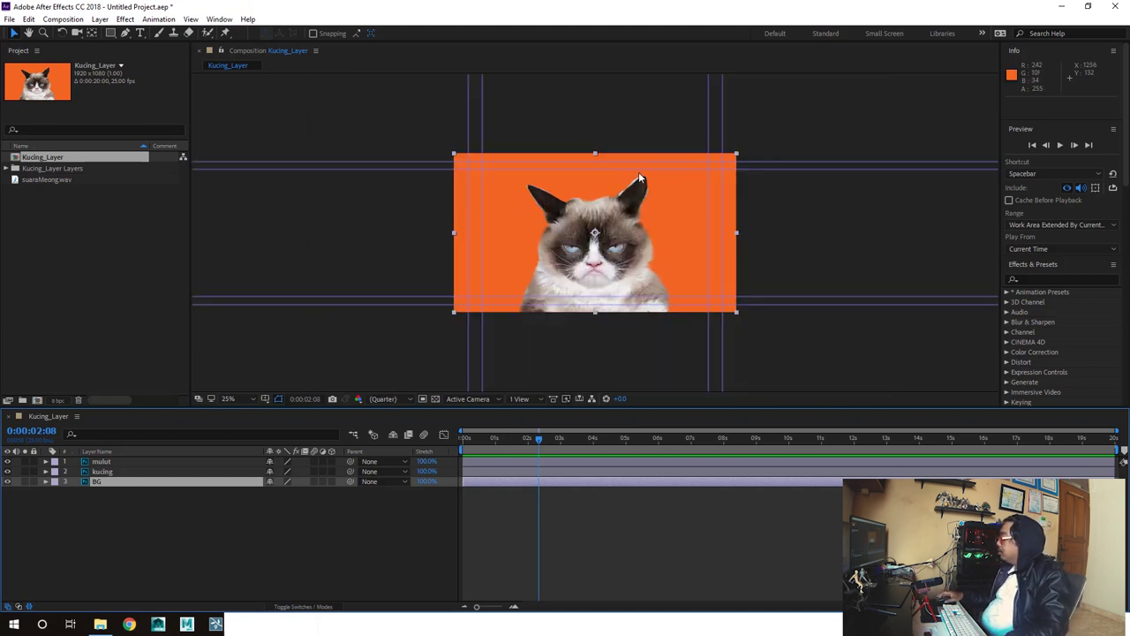
pyautogui.press('.')
pyautogui.press(',')
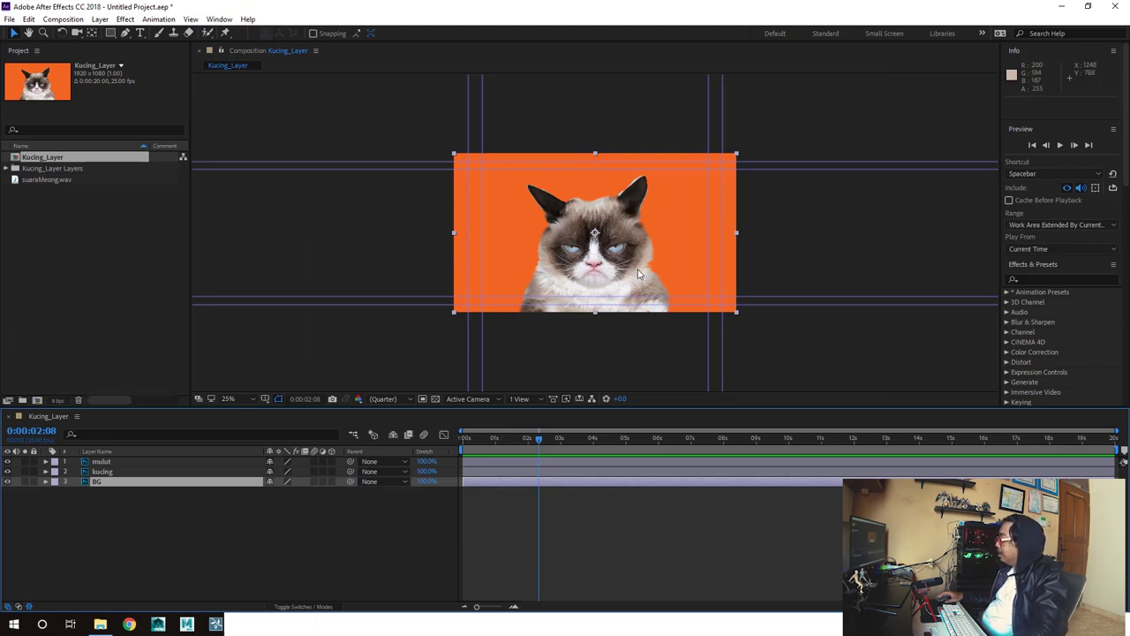
pyautogui.click(7, 462)
pyautogui.click(8, 462)
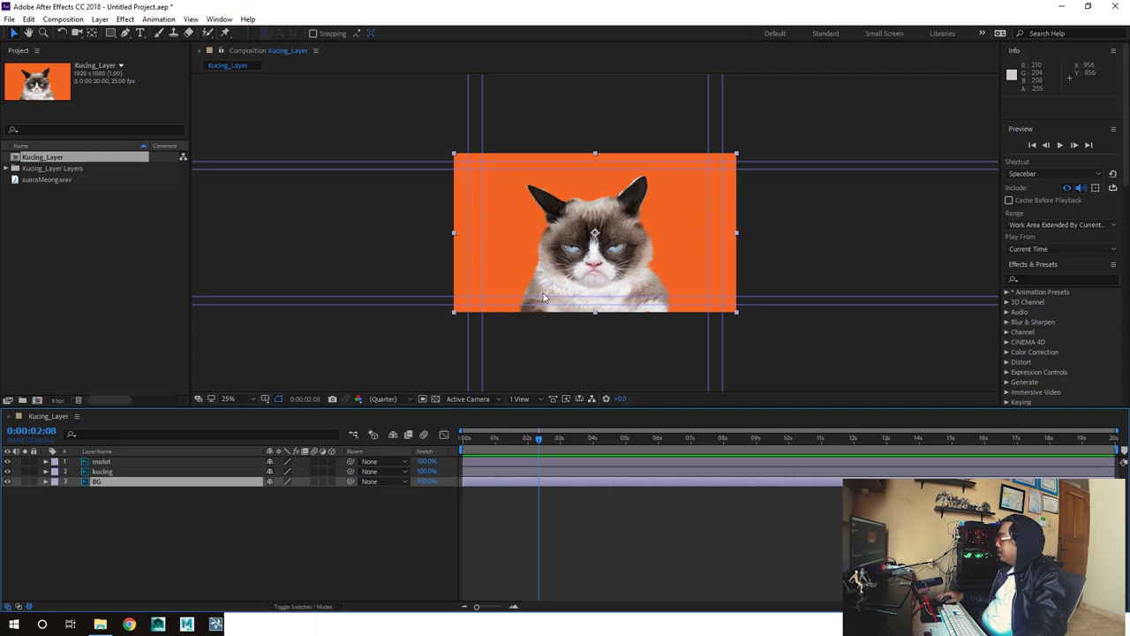
pyautogui.click(7, 460)
pyautogui.click(7, 461)
pyautogui.click(7, 461)
pyautogui.click(7, 461)
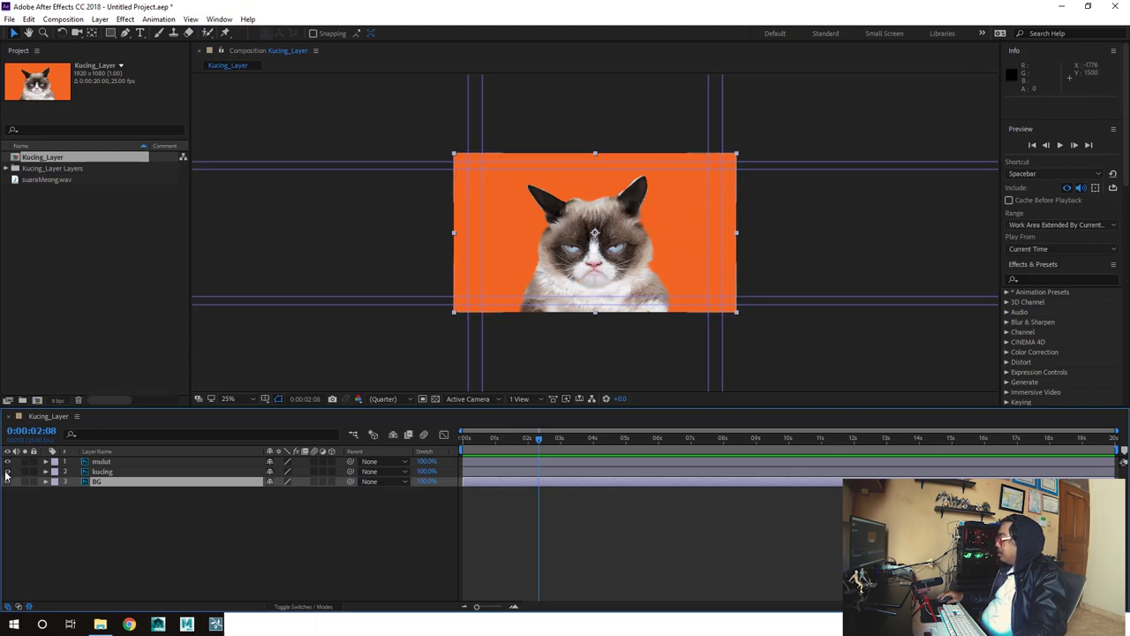
pyautogui.click(7, 461)
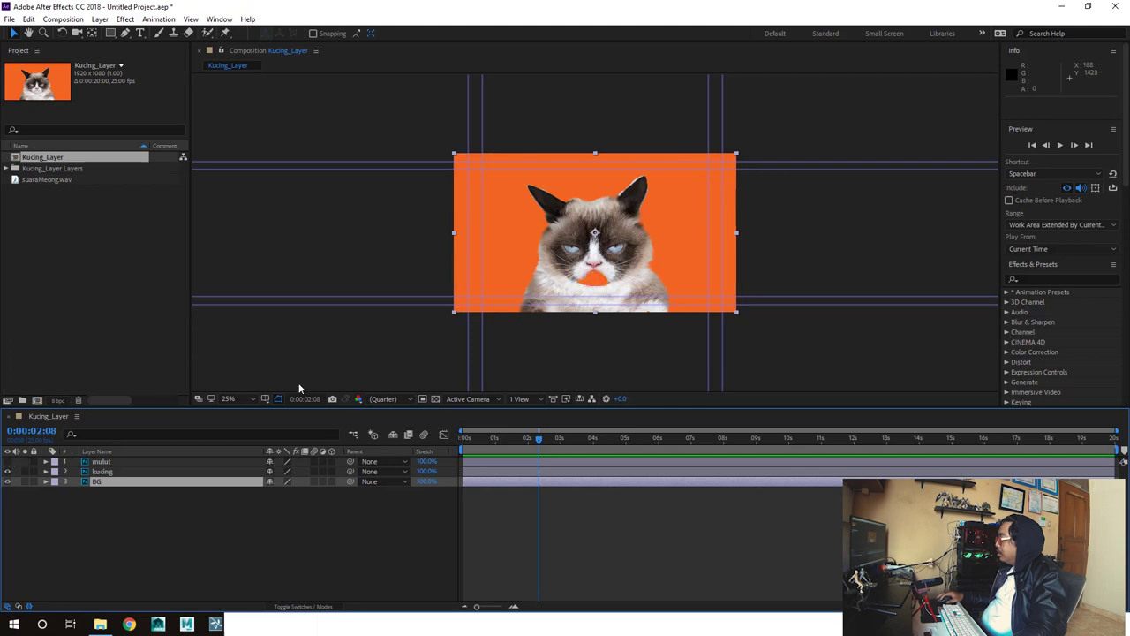
pyautogui.click(7, 461)
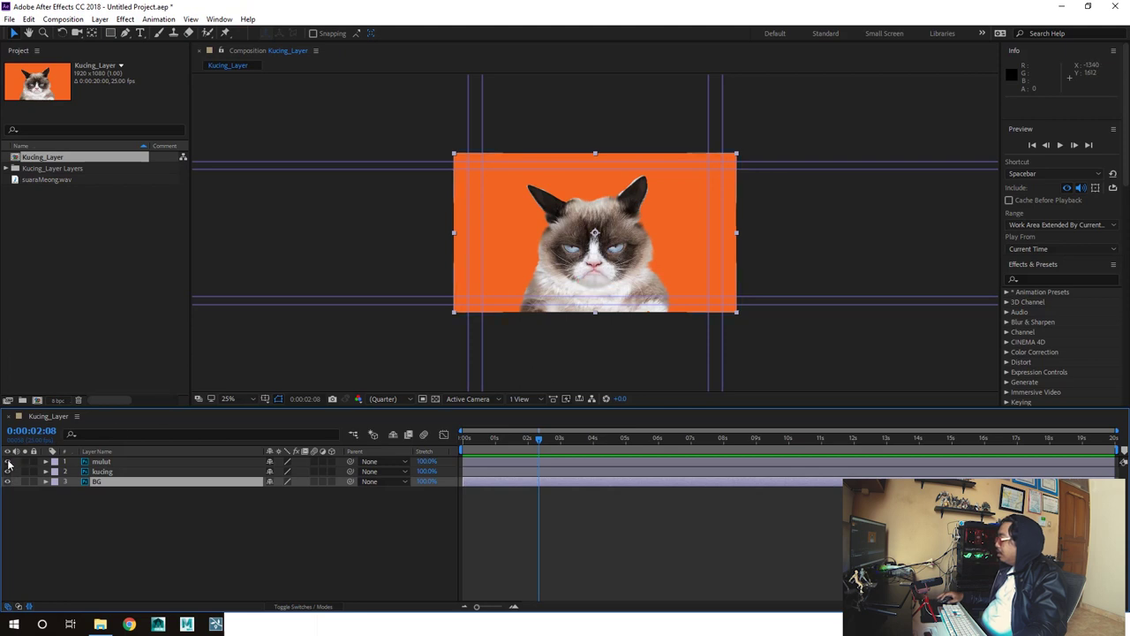
pyautogui.click(7, 460)
pyautogui.click(7, 461)
pyautogui.click(7, 461)
pyautogui.click(7, 461)
pyautogui.click(7, 461)
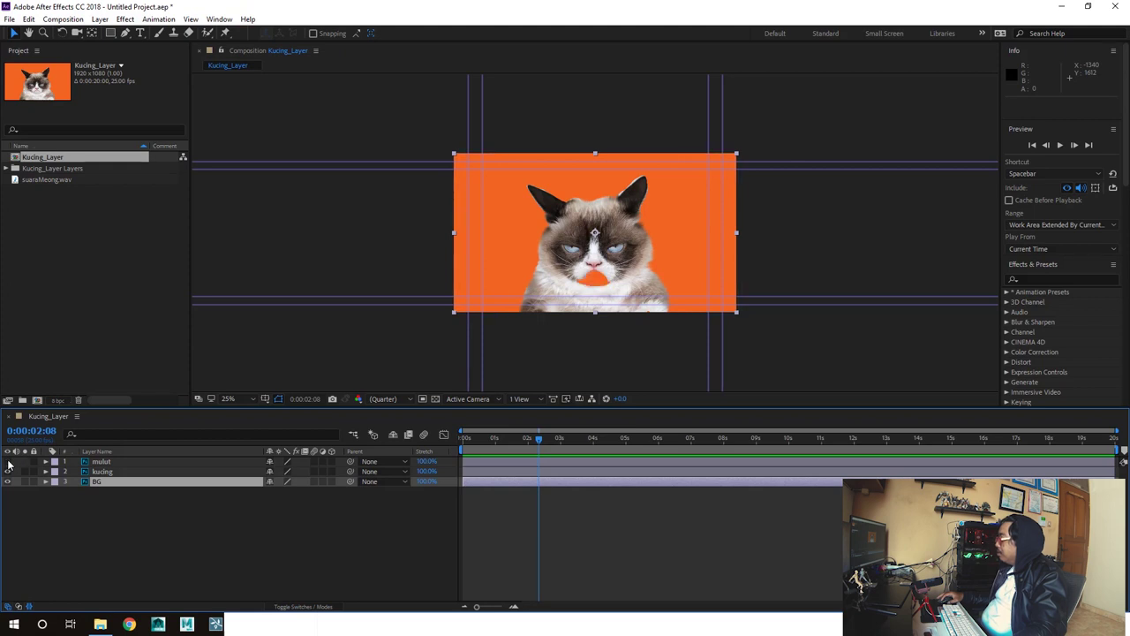
pyautogui.click(101, 462)
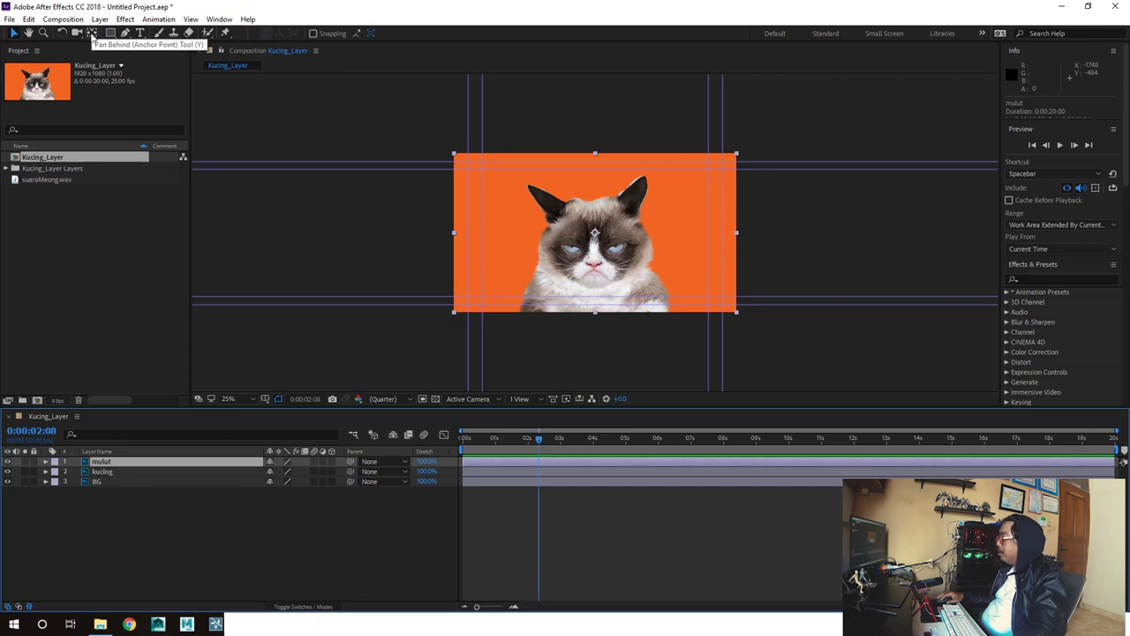
# Move the mulut anchor point down to the mouth and kucing's to the cat's bottom edge.
pyautogui.click(92, 34)
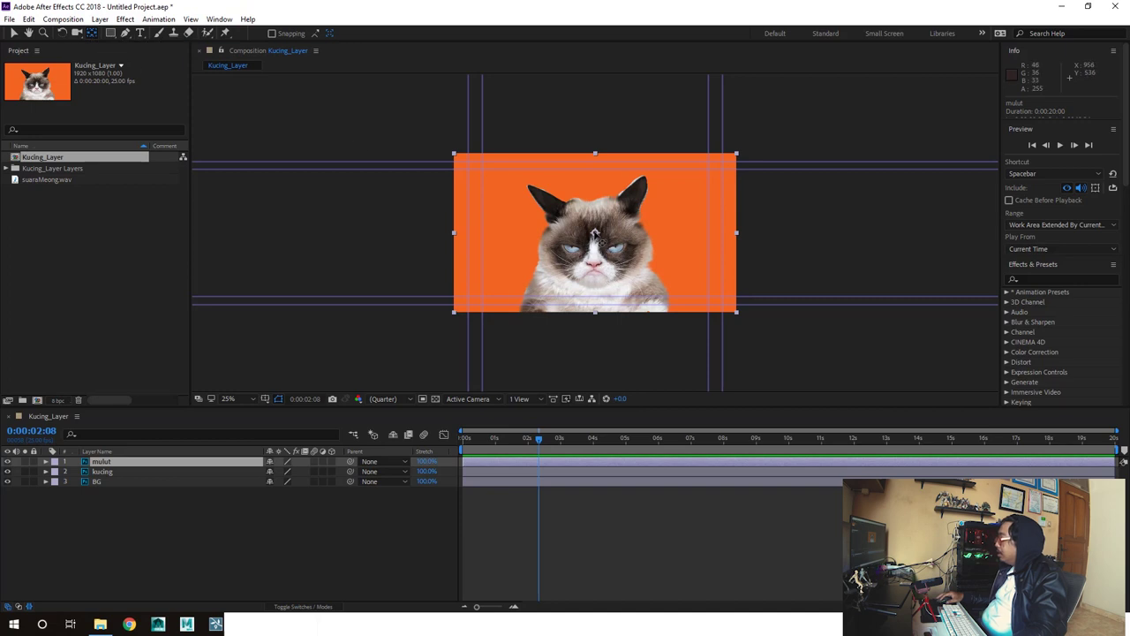
pyautogui.moveTo(595, 234); pyautogui.dragTo(592, 287)
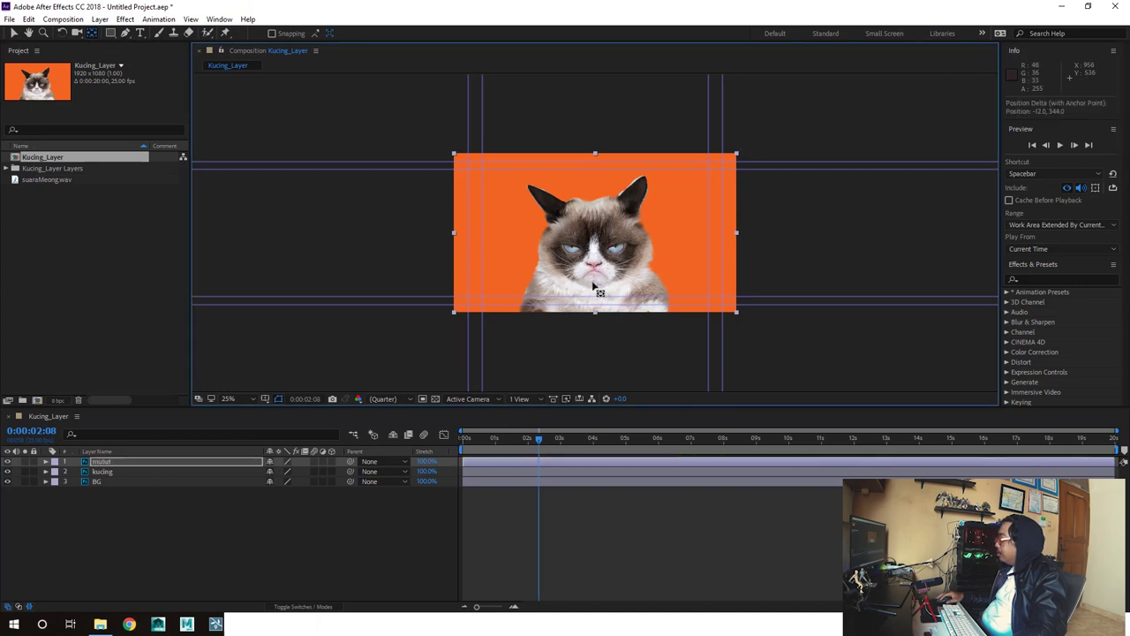
pyautogui.click(101, 472)
pyautogui.moveTo(595, 233); pyautogui.dragTo(593, 314)
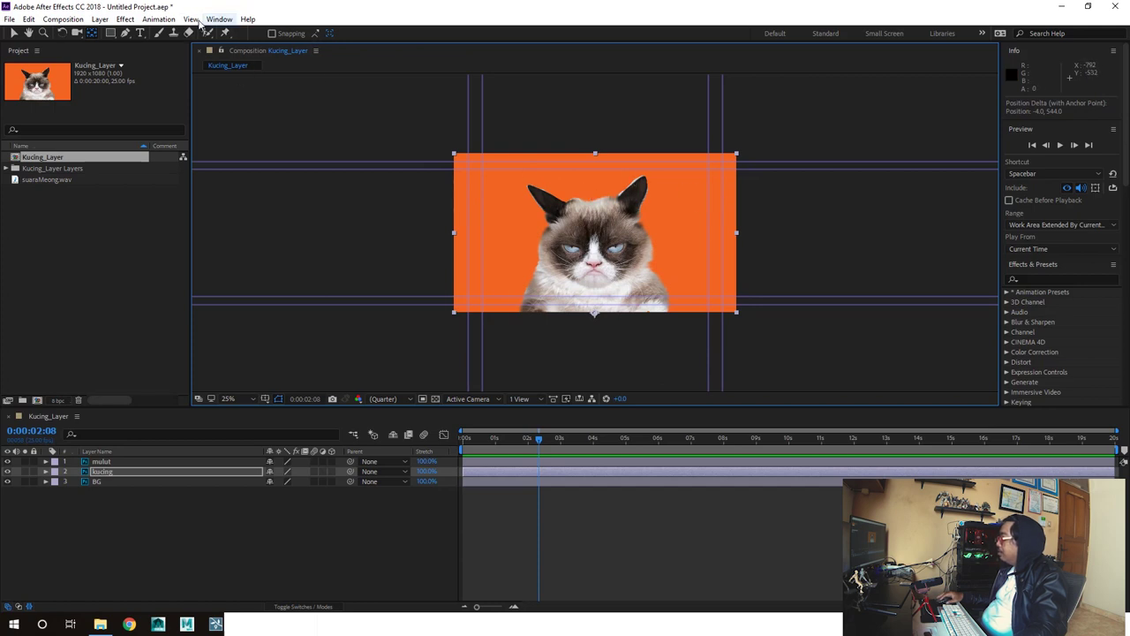
# Clear all guides from the composition view and select the suaraMeong.wav clip.
pyautogui.click(191, 19)
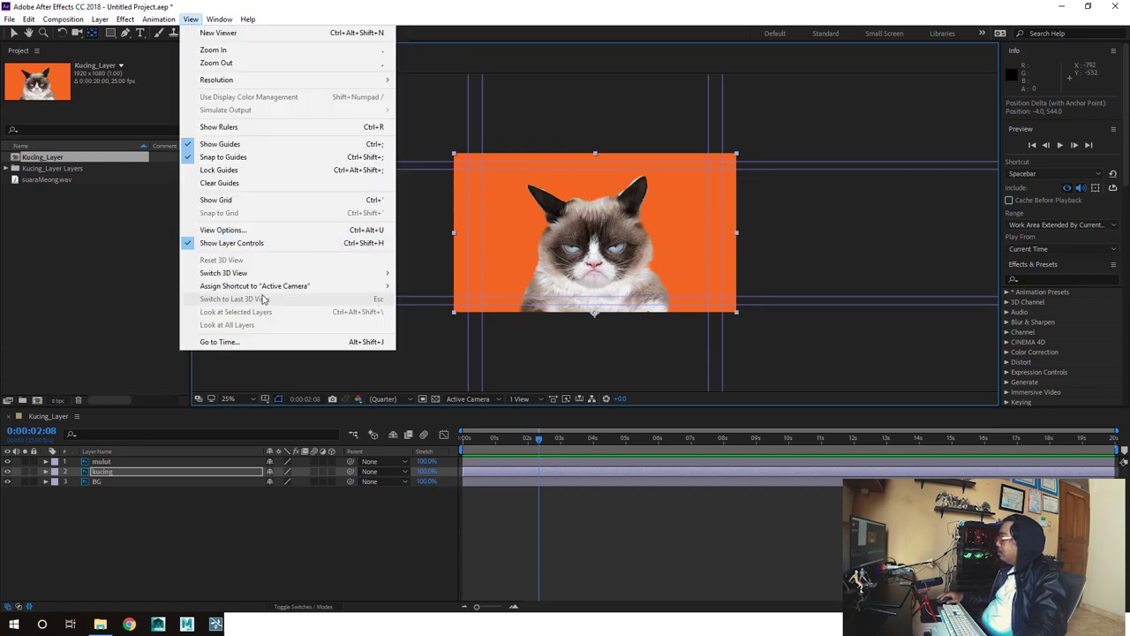
pyautogui.click(255, 183)
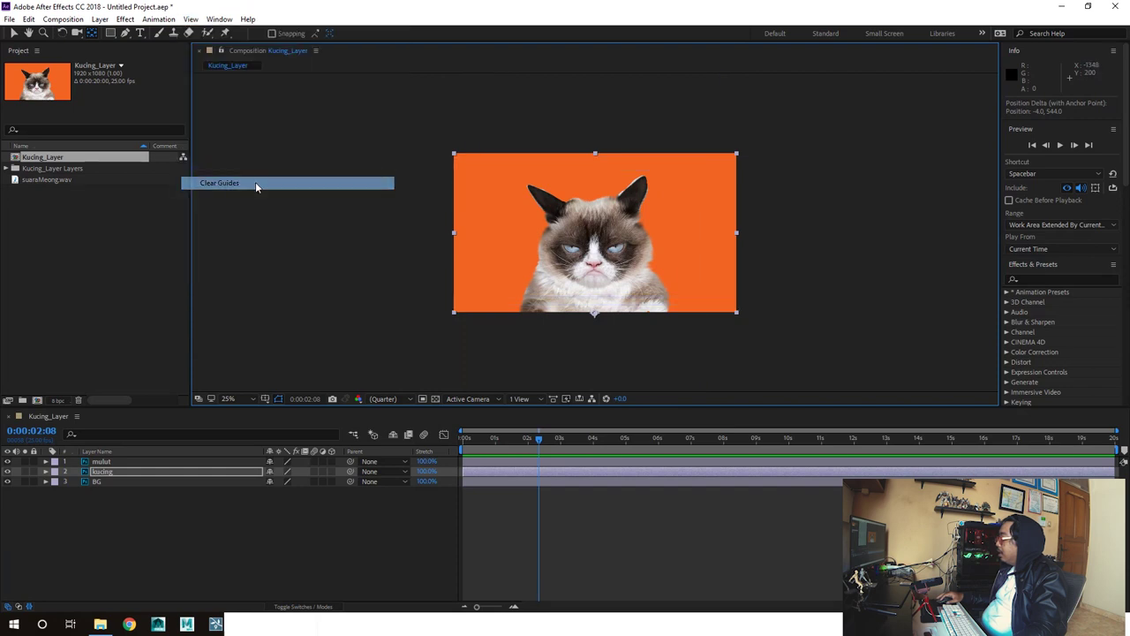
pyautogui.press('.')
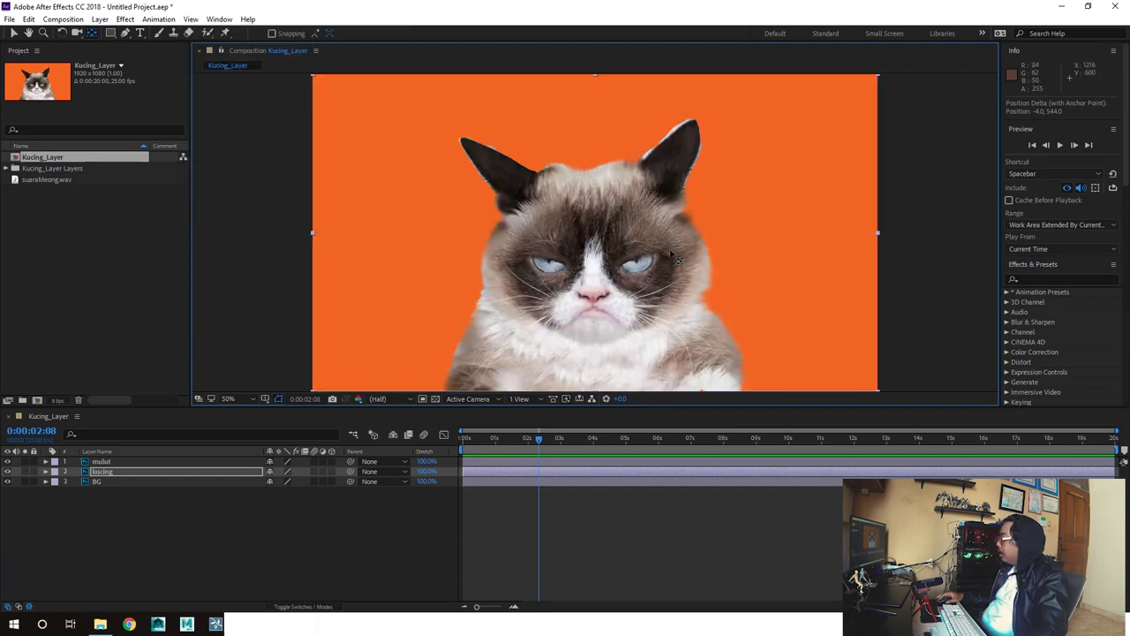
pyautogui.press(',')
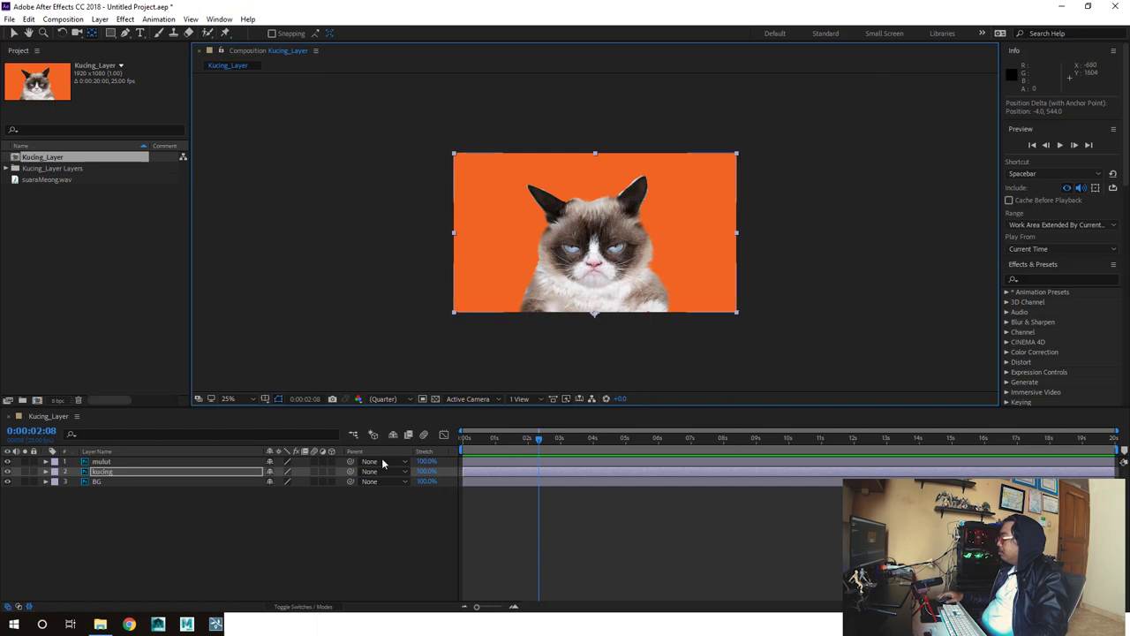
pyautogui.click(36, 179)
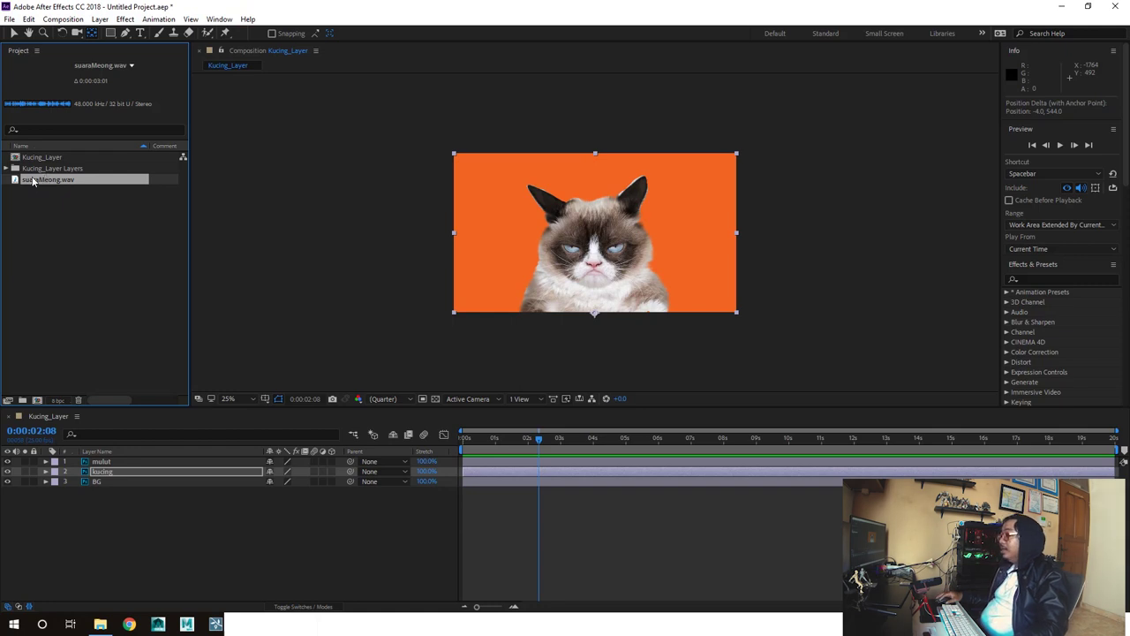
# Add suaraMeong.wav to the timeline and end the work area at the sound's length.
pyautogui.moveTo(17, 180)
pyautogui.mouseDown()
pyautogui.moveTo(99, 522)
pyautogui.moveTo(105, 474)
pyautogui.mouseUp()
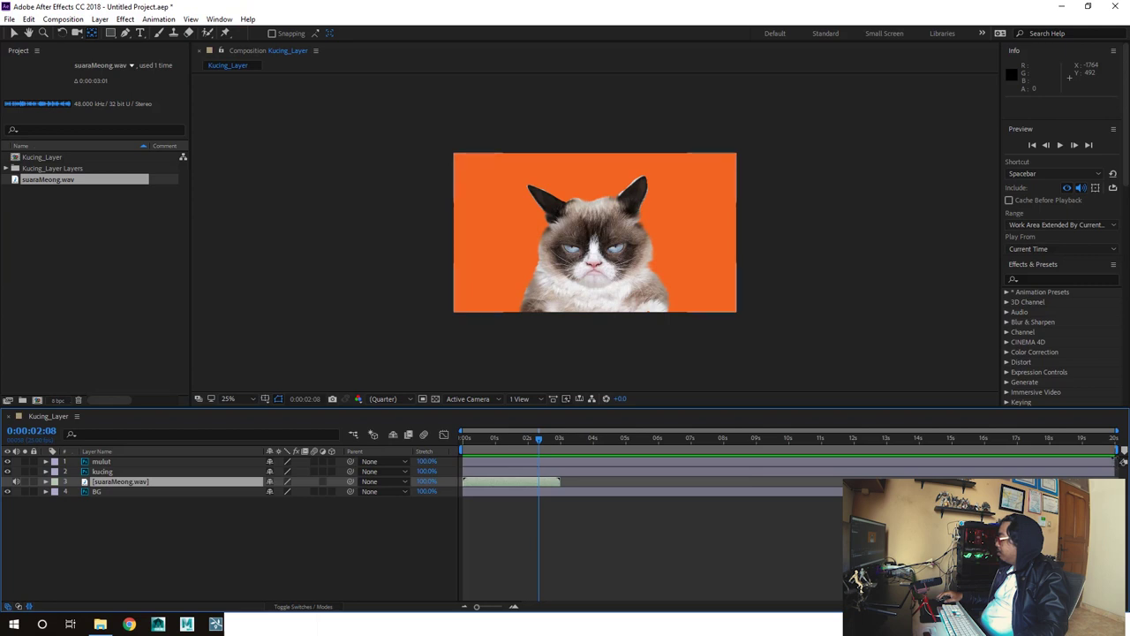
pyautogui.moveTo(1123, 449)
pyautogui.mouseDown()
pyautogui.moveTo(570, 449)
pyautogui.moveTo(565, 471)
pyautogui.mouseUp()
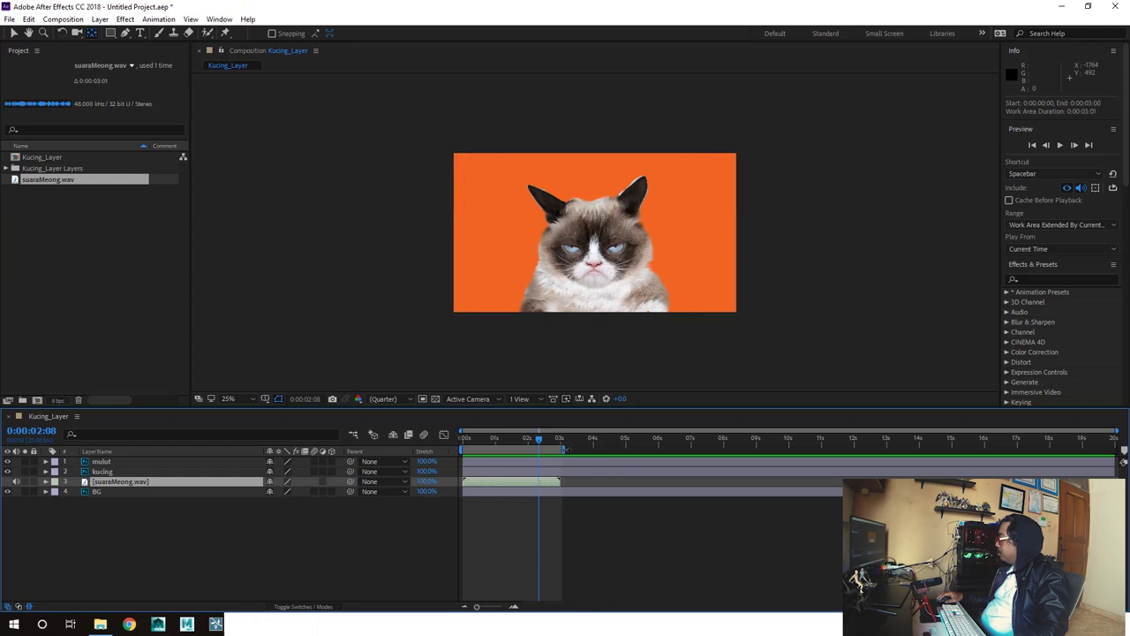
pyautogui.moveTo(565, 448)
pyautogui.mouseDown()
pyautogui.moveTo(799, 465)
pyautogui.moveTo(566, 480)
pyautogui.mouseUp()
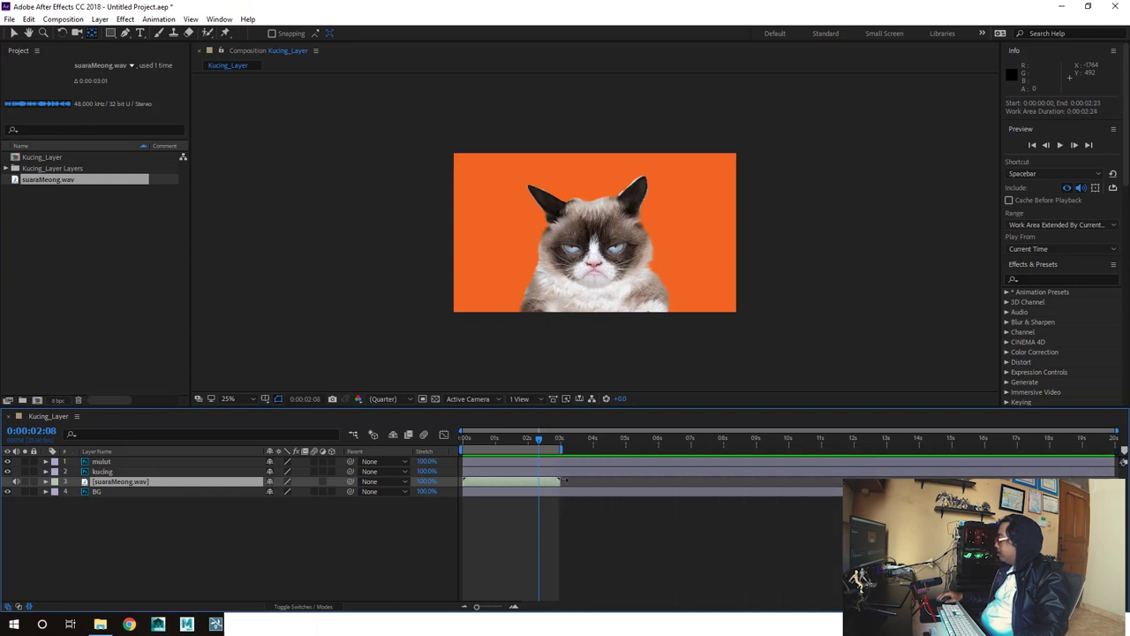
# Trim the composition to the work area and select the suaraMeong.wav layer.
pyautogui.rightClick(492, 452)
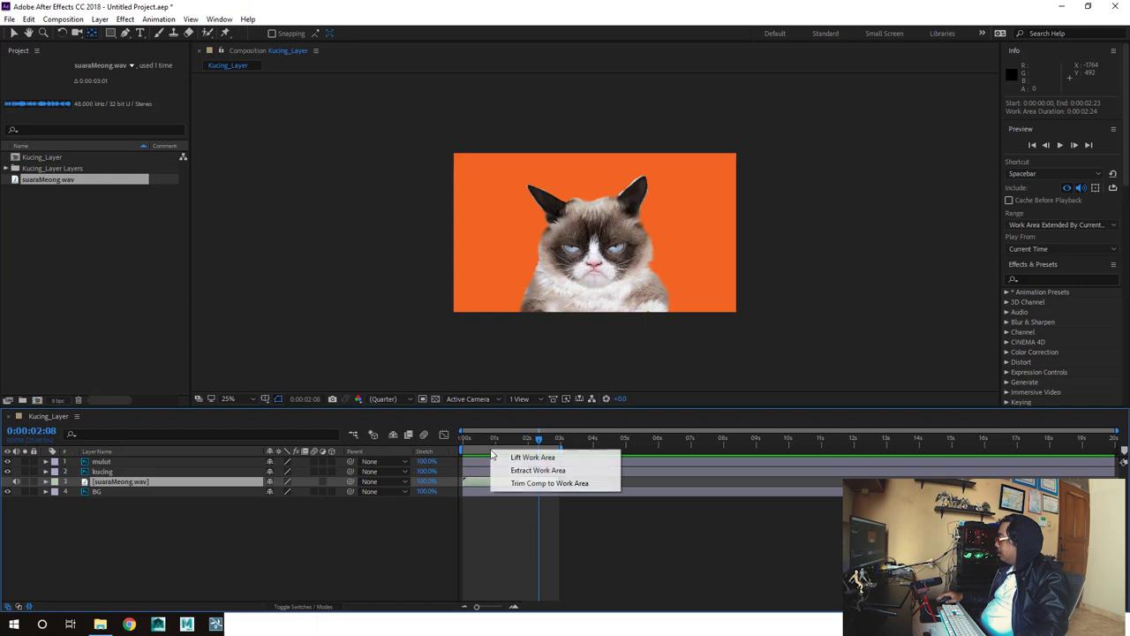
pyautogui.click(531, 484)
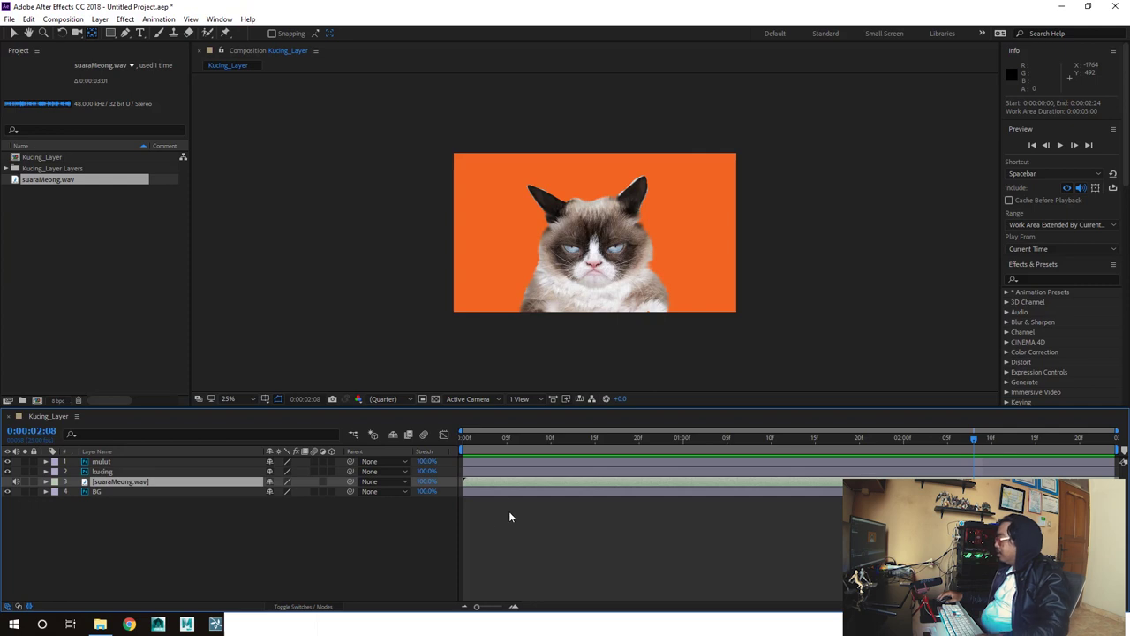
pyautogui.click(519, 491)
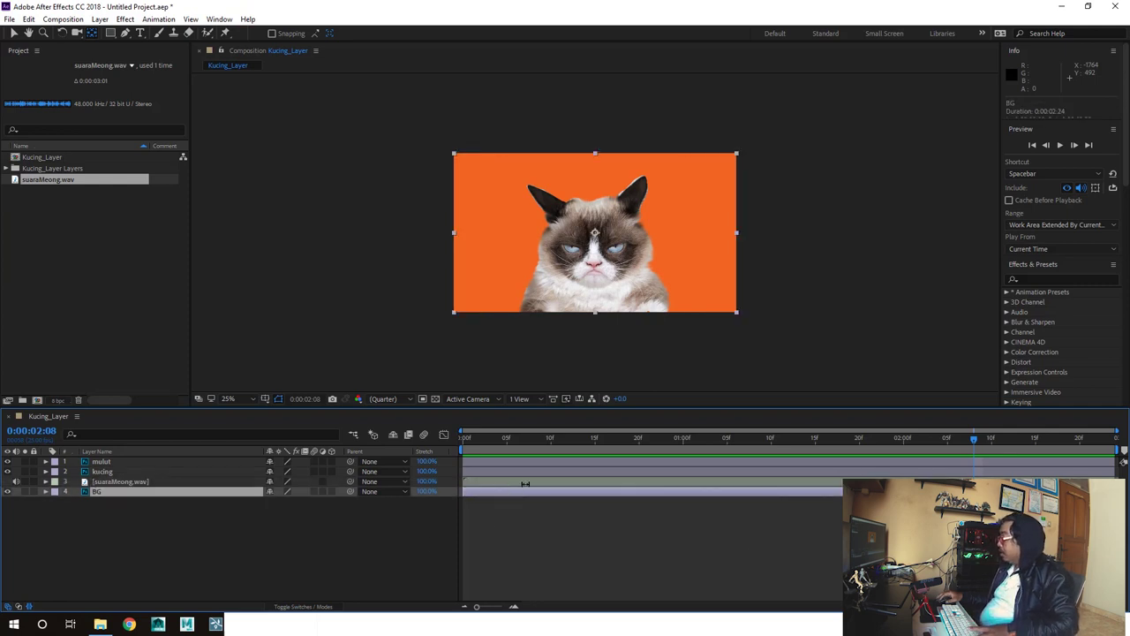
pyautogui.click(525, 482)
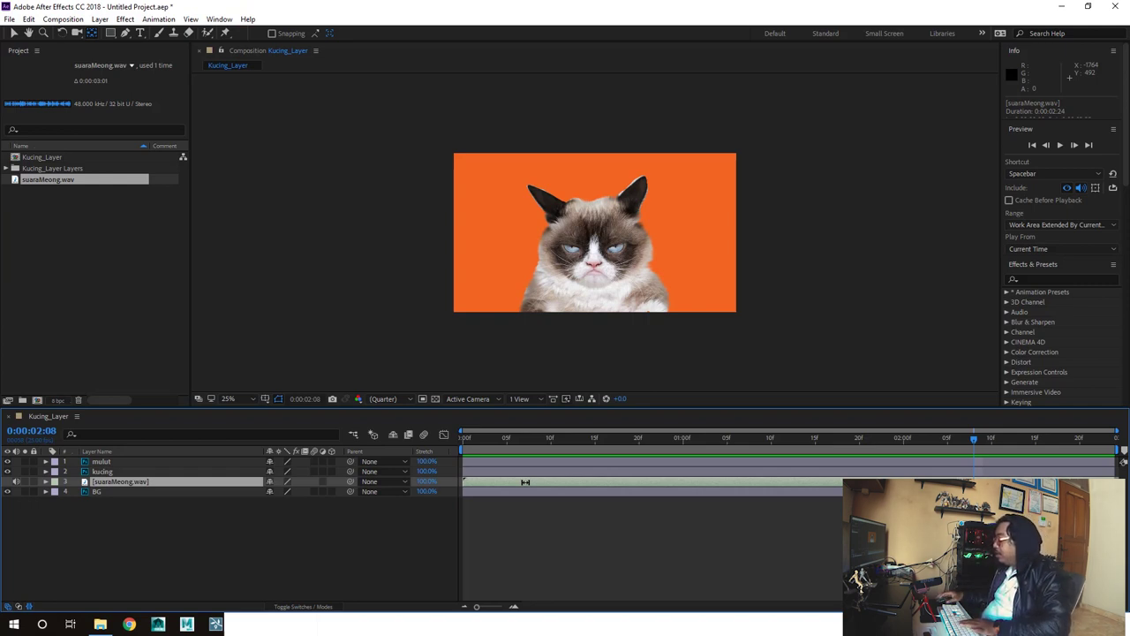
# Reveal the meow waveform and preview the composition with audio from 0:00.
pyautogui.press('l')
pyautogui.press('l')
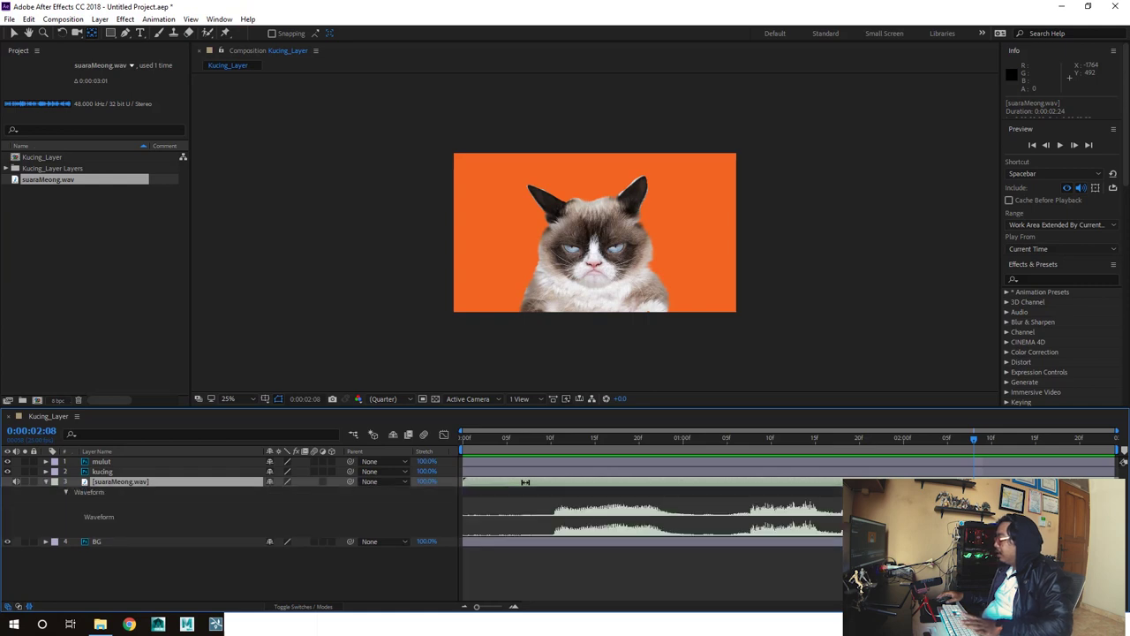
pyautogui.moveTo(561, 440); pyautogui.dragTo(462, 452)
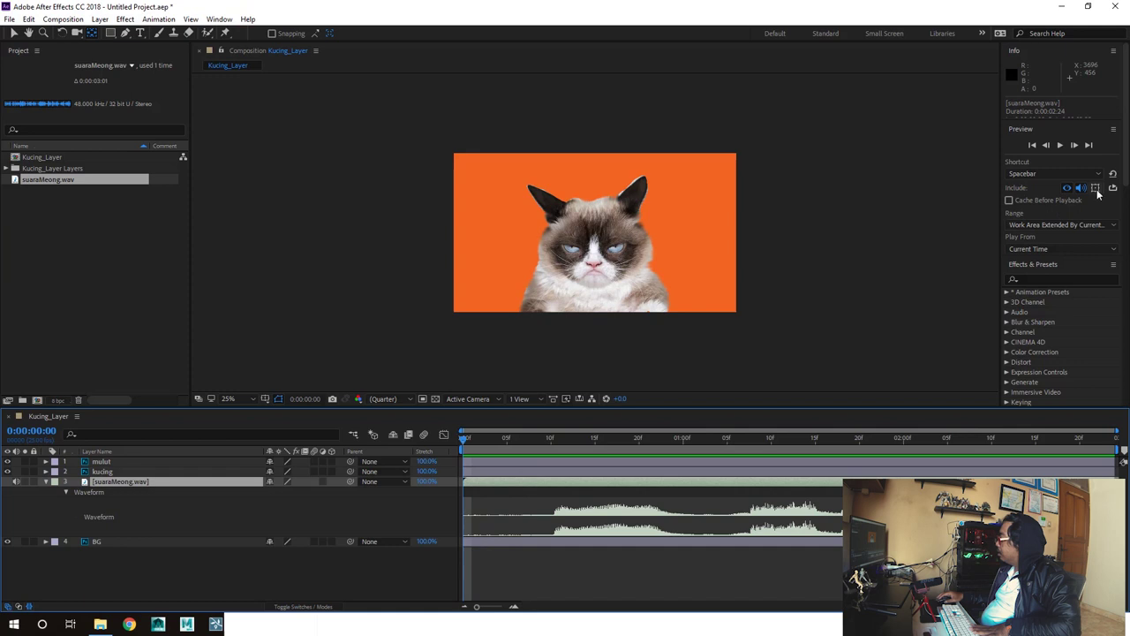
pyautogui.click(1060, 146)
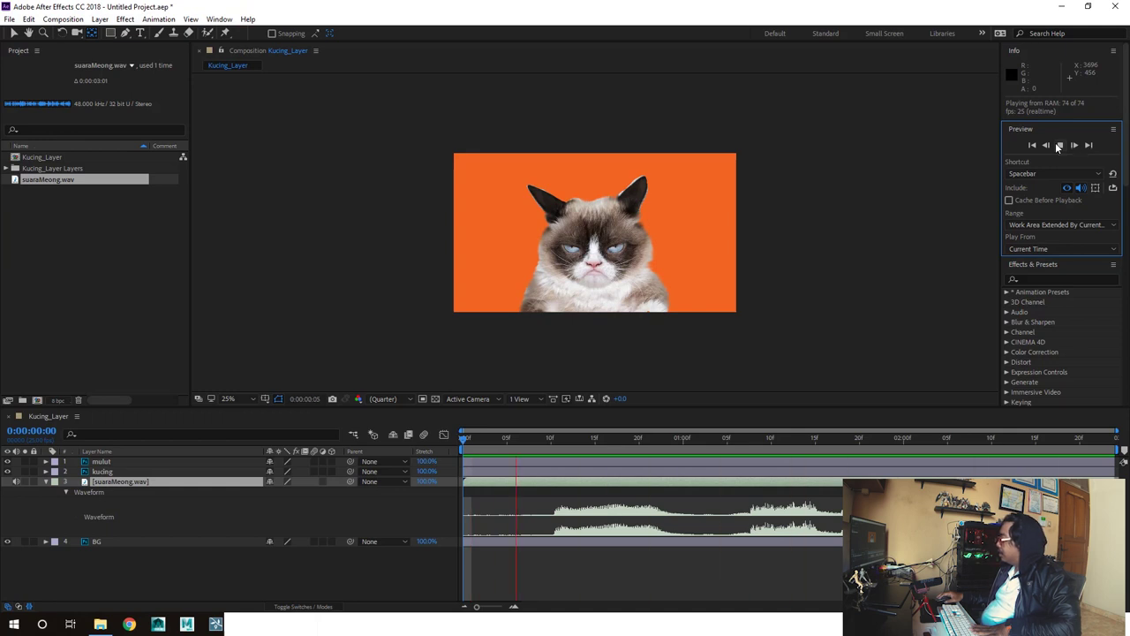
pyautogui.click(1060, 145)
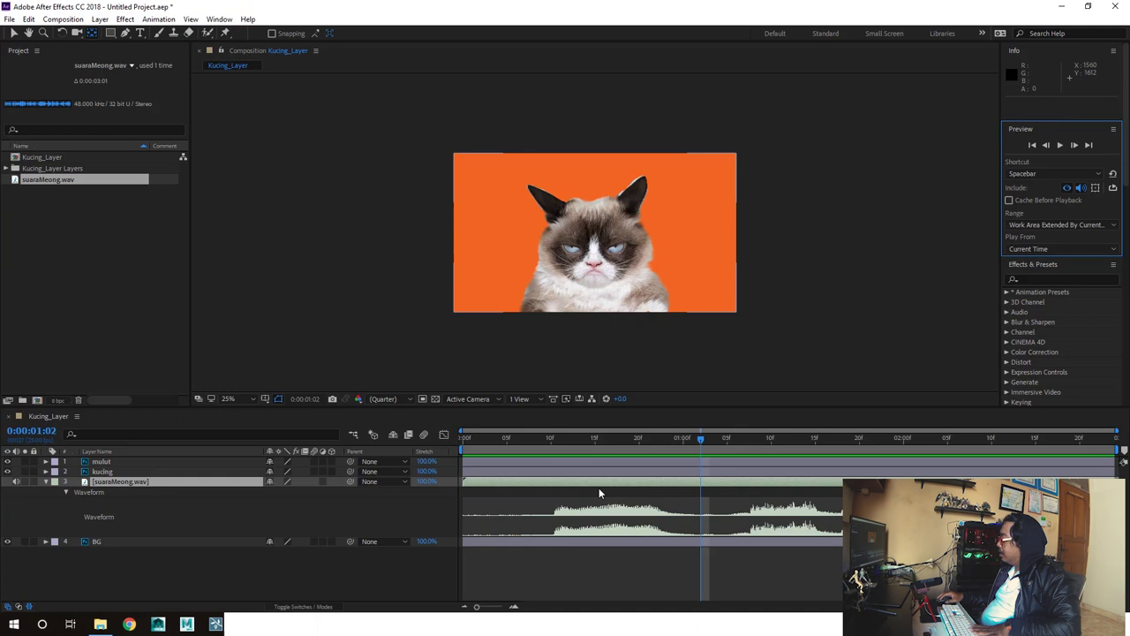
# Show mulut's Position and lower the mouth with a keyframe around frame 14.
pyautogui.click(549, 446)
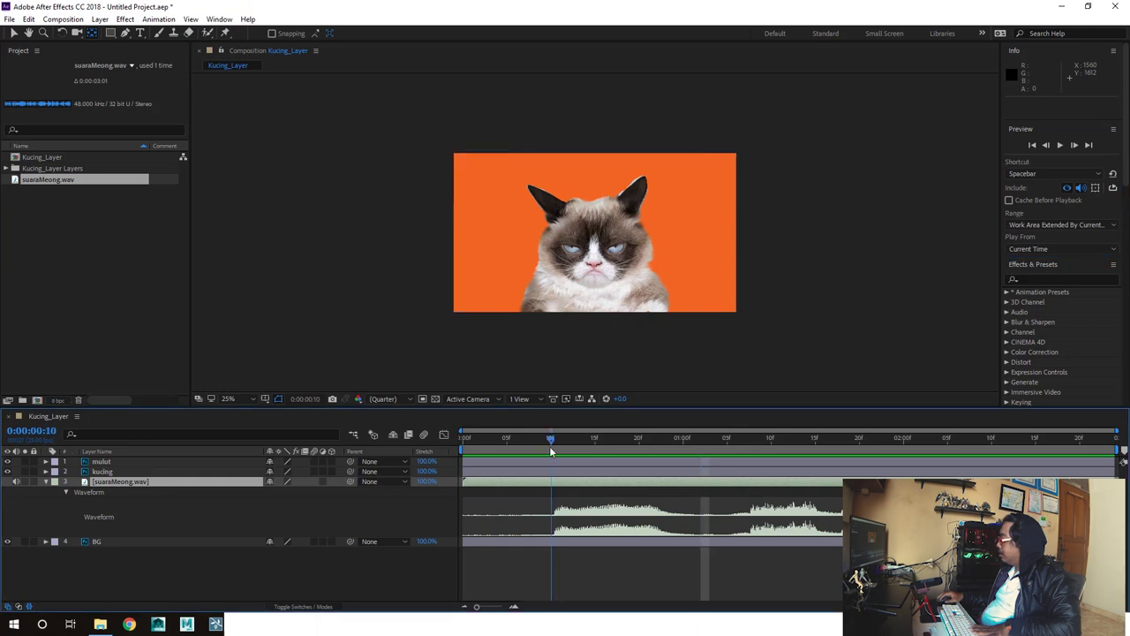
pyautogui.click(97, 463)
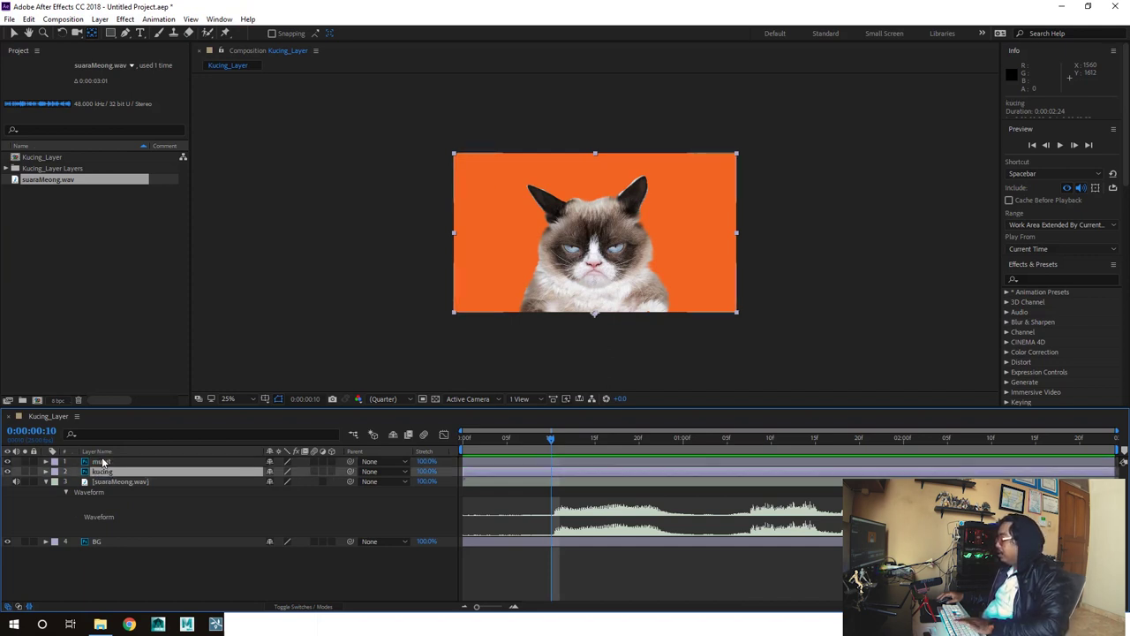
pyautogui.press('p')
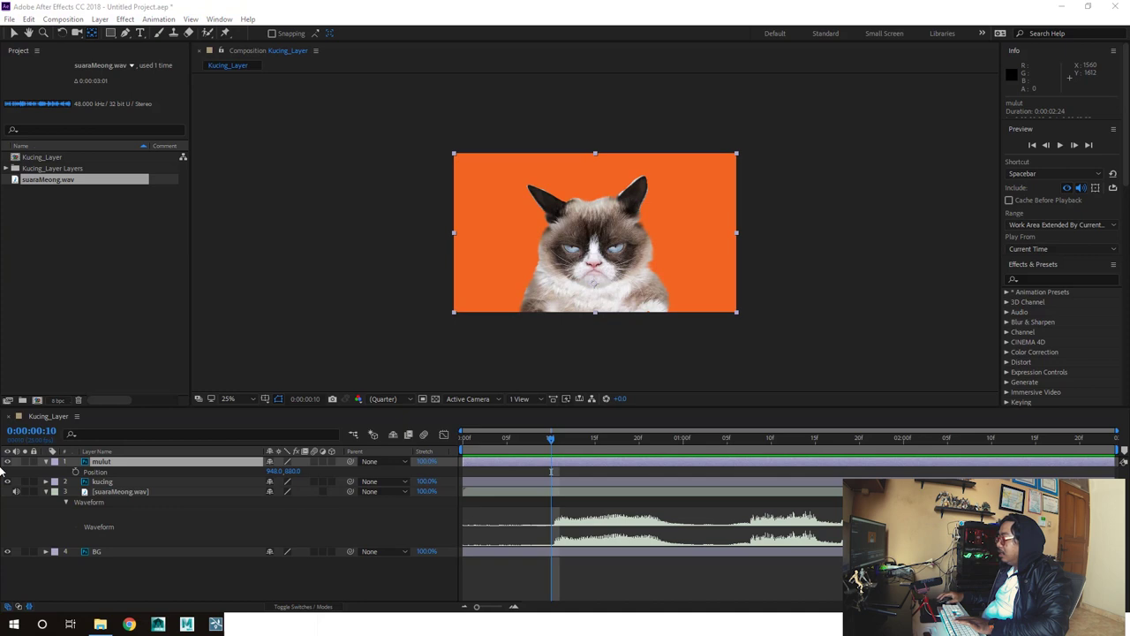
pyautogui.click(74, 473)
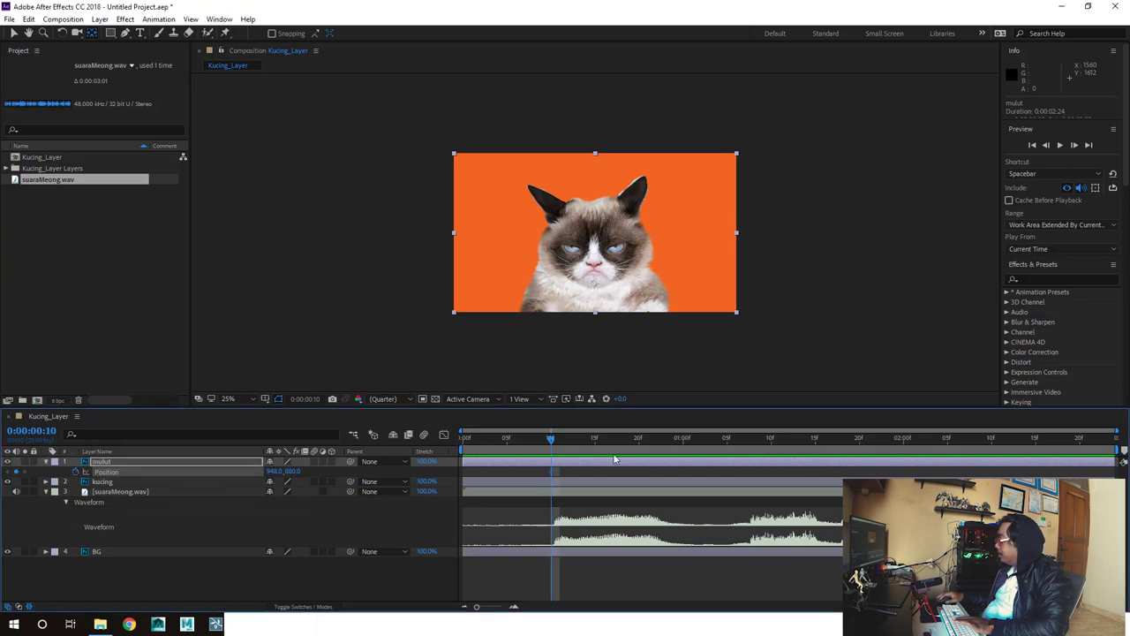
pyautogui.moveTo(552, 444); pyautogui.dragTo(595, 448)
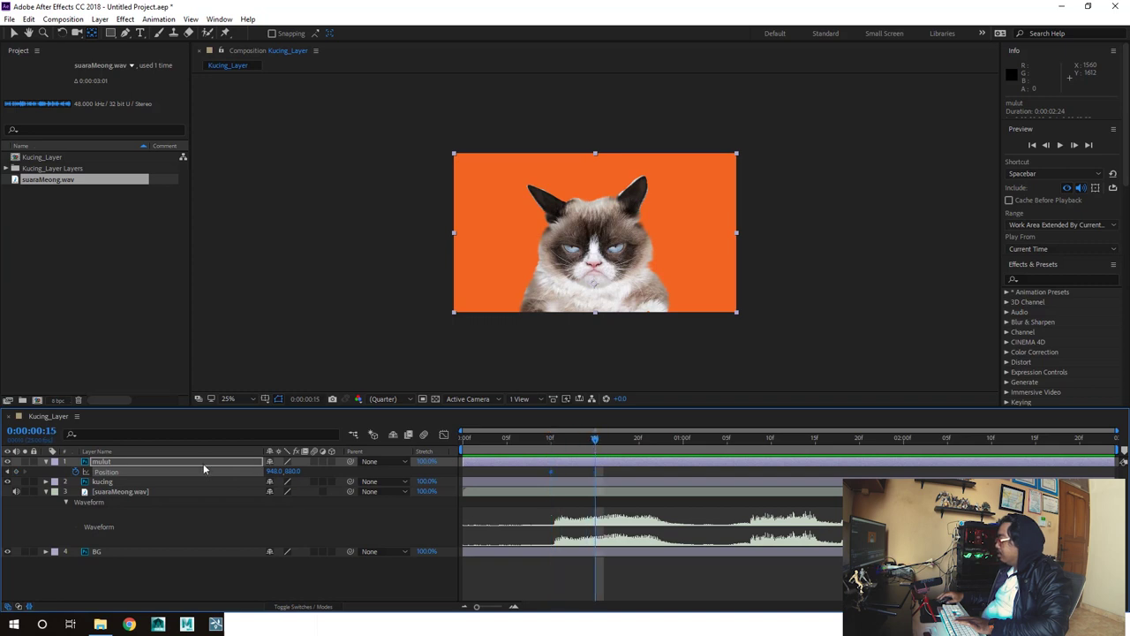
pyautogui.moveTo(291, 472); pyautogui.dragTo(311, 476)
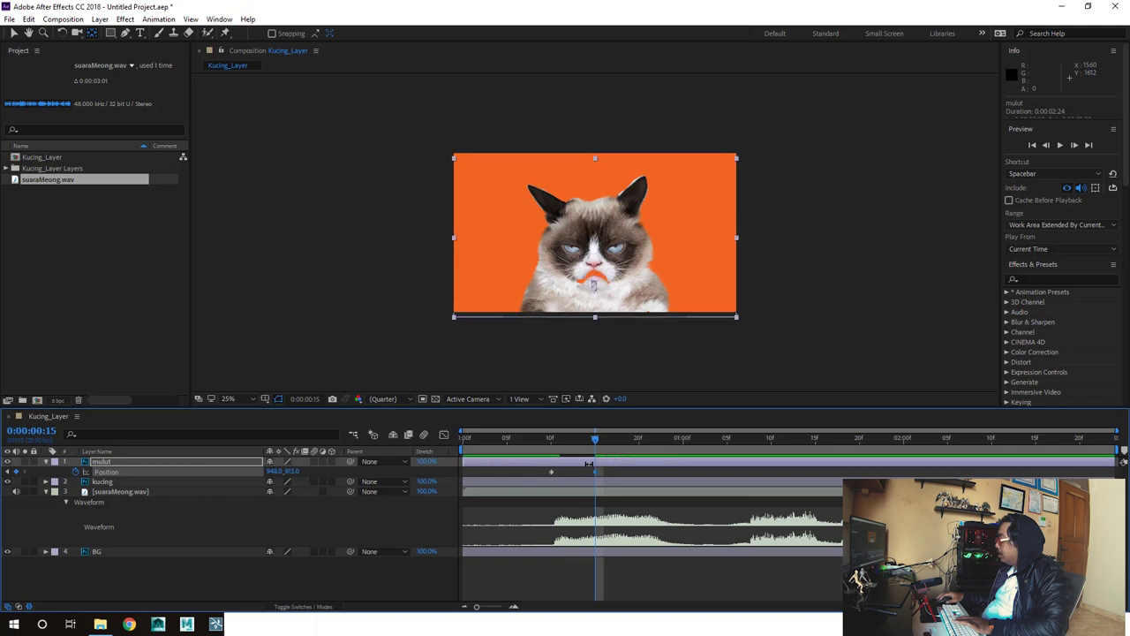
# Add mouth Position keyframes at frames 17, 20 and 1:00, then select all five.
pyautogui.moveTo(596, 440)
pyautogui.mouseDown()
pyautogui.moveTo(623, 444)
pyautogui.moveTo(613, 441)
pyautogui.mouseUp()
pyautogui.moveTo(285, 471); pyautogui.dragTo(278, 471)
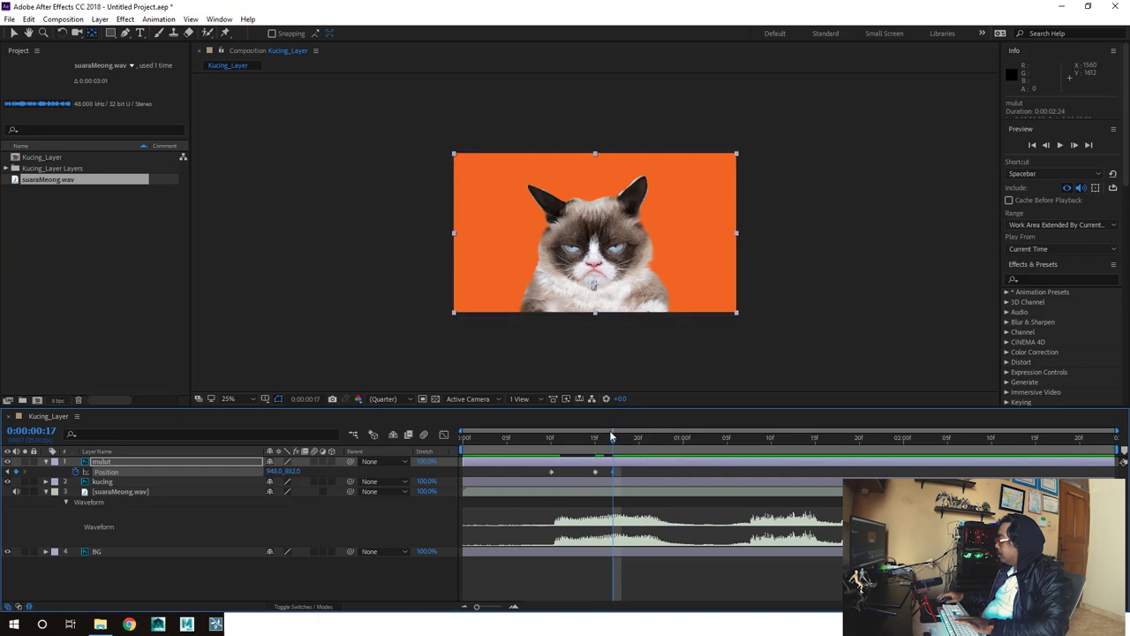
pyautogui.moveTo(623, 444); pyautogui.dragTo(639, 441)
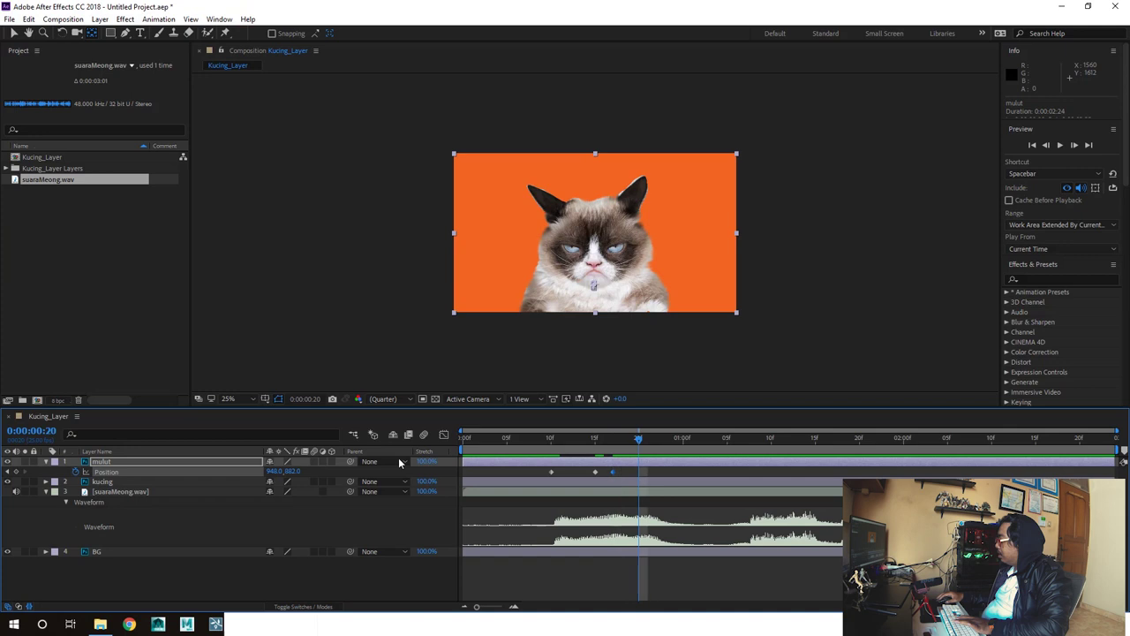
pyautogui.moveTo(285, 471); pyautogui.dragTo(291, 471)
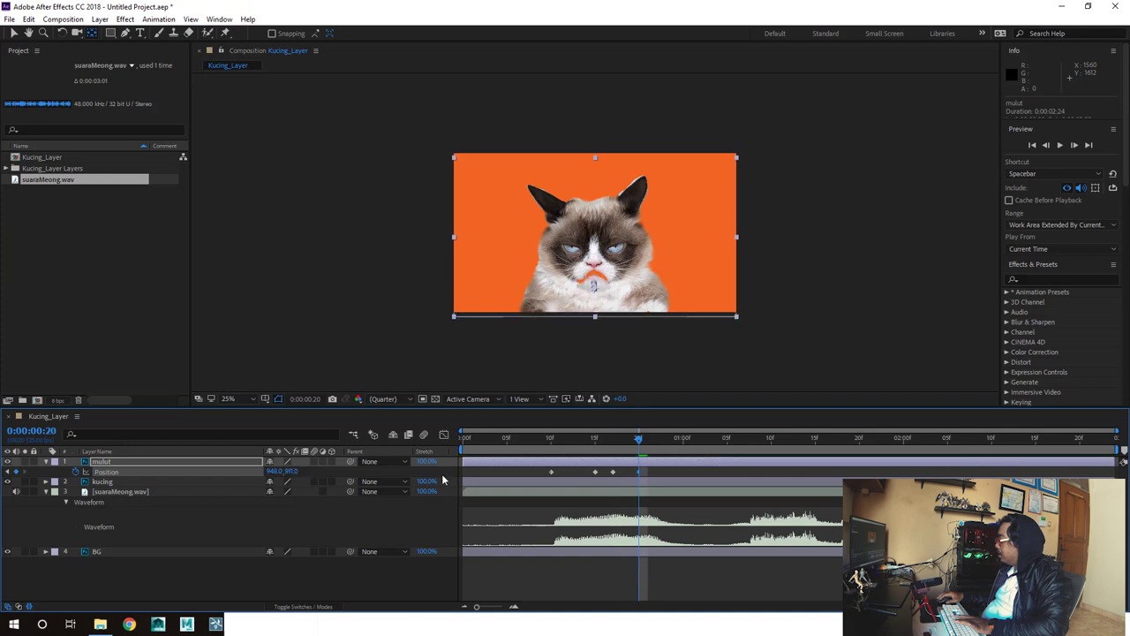
pyautogui.moveTo(641, 444); pyautogui.dragTo(685, 441)
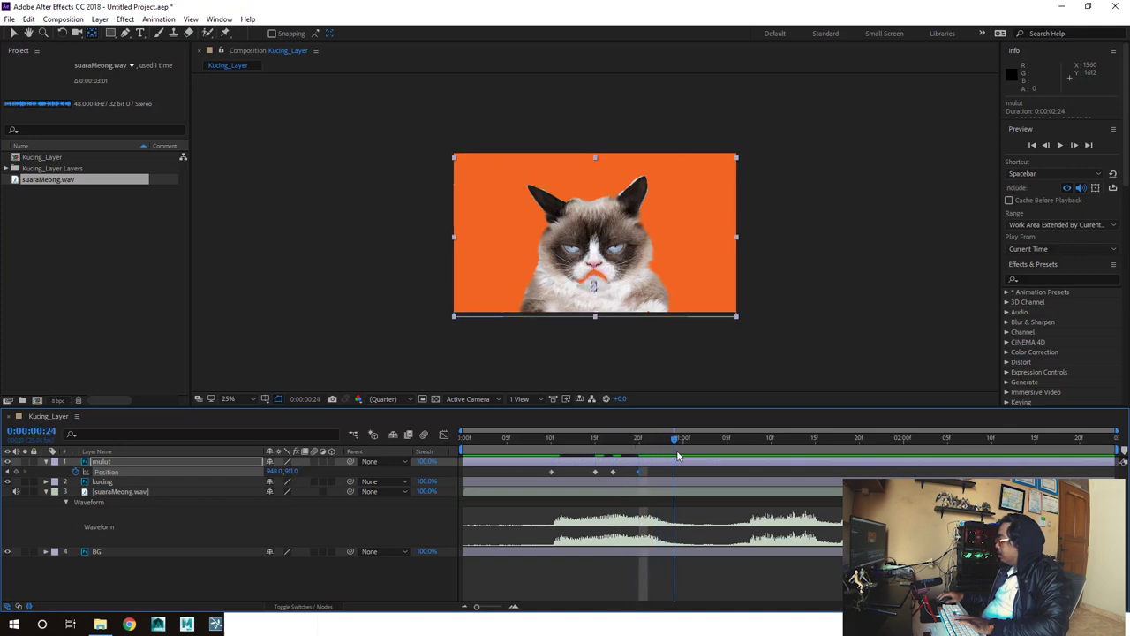
pyautogui.moveTo(291, 470); pyautogui.dragTo(285, 485)
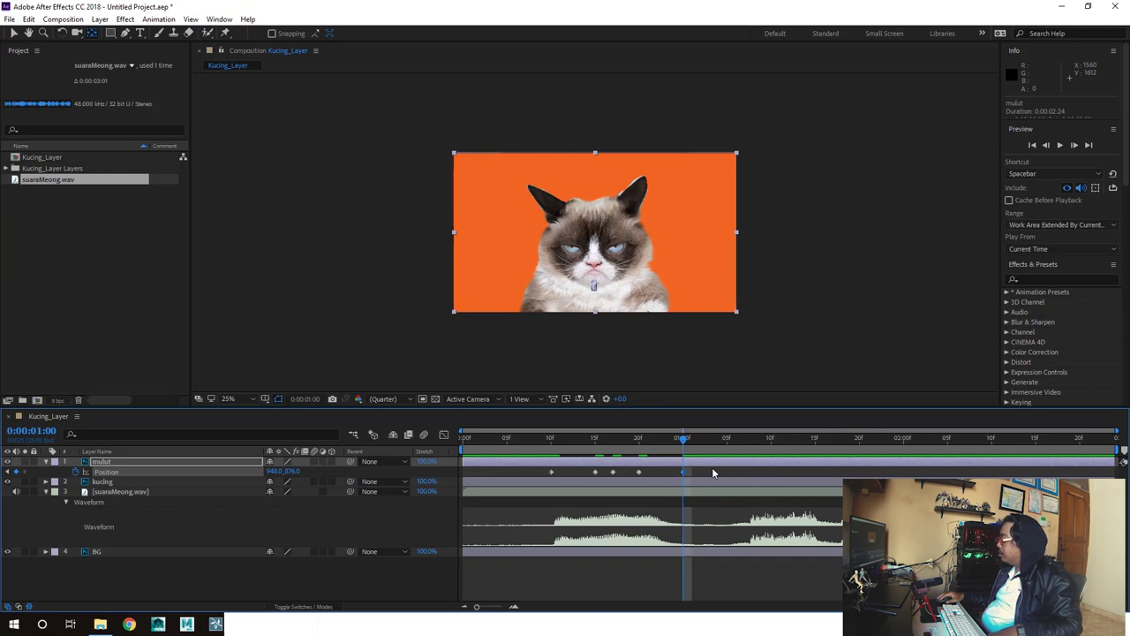
pyautogui.moveTo(714, 475); pyautogui.dragTo(512, 477)
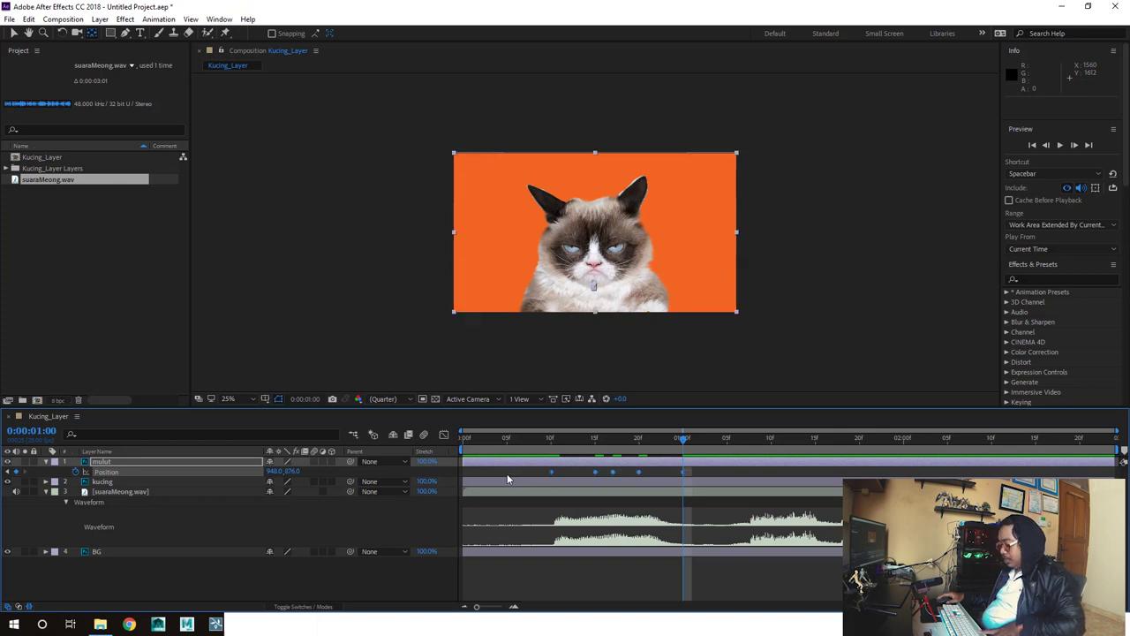
# Copy the five mouth keyframes, paste them at 0:00:01:07 and nudge two slightly earlier.
pyautogui.hotkey('ctrl', 'c')
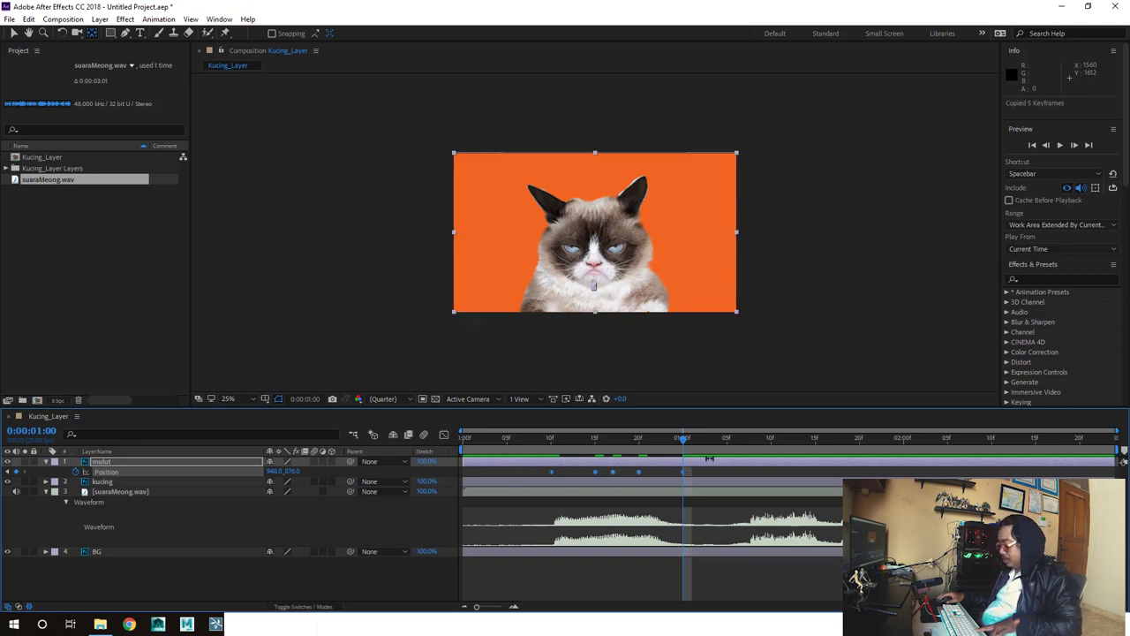
pyautogui.click(746, 443)
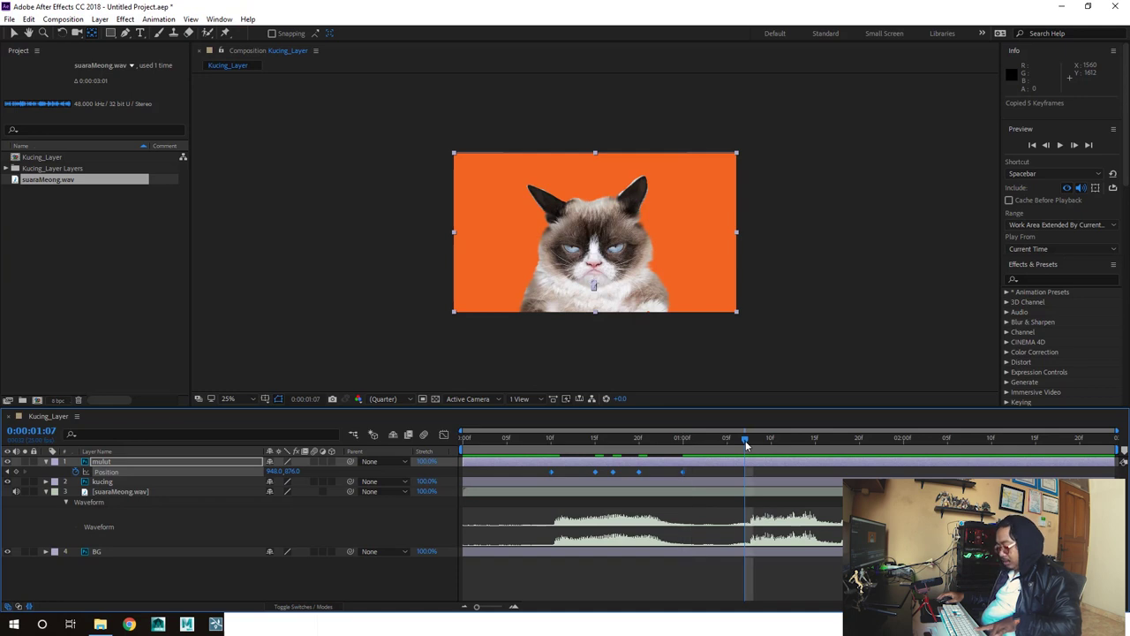
pyautogui.hotkey('ctrl', 'v')
pyautogui.press('F2')
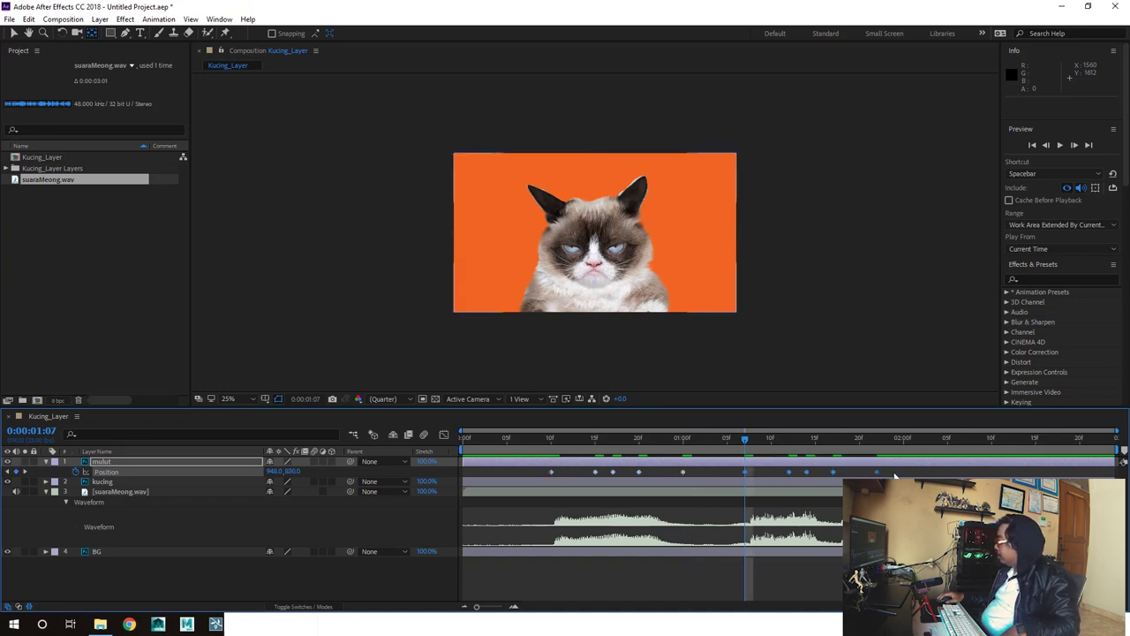
pyautogui.moveTo(788, 471)
pyautogui.mouseDown()
pyautogui.moveTo(762, 471)
pyautogui.moveTo(782, 478)
pyautogui.mouseUp()
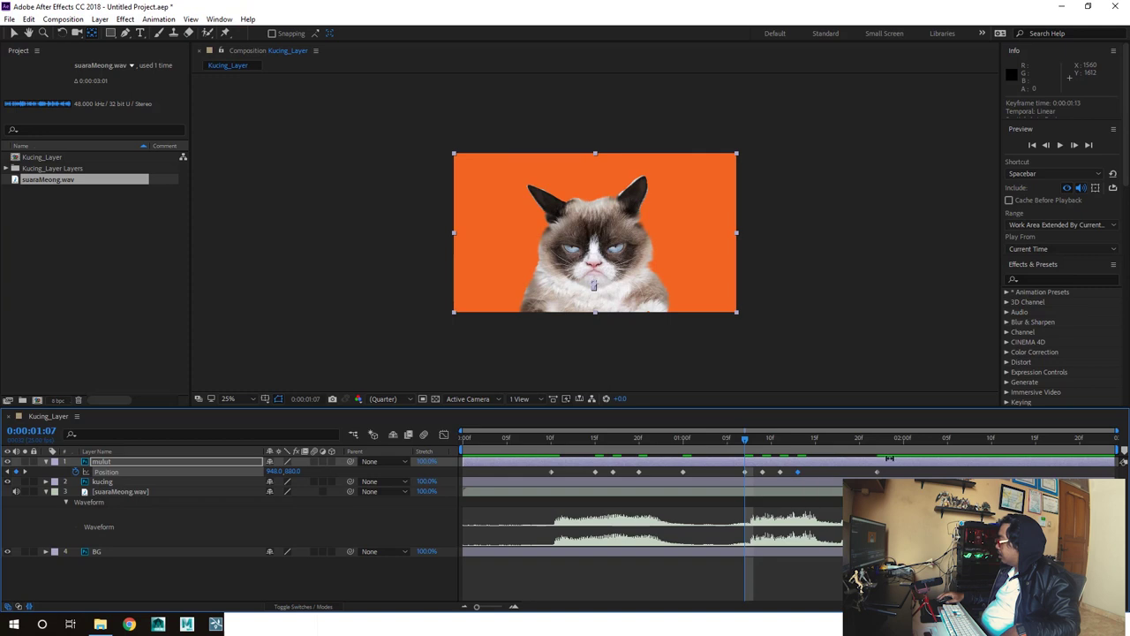
pyautogui.moveTo(842, 478); pyautogui.dragTo(821, 484)
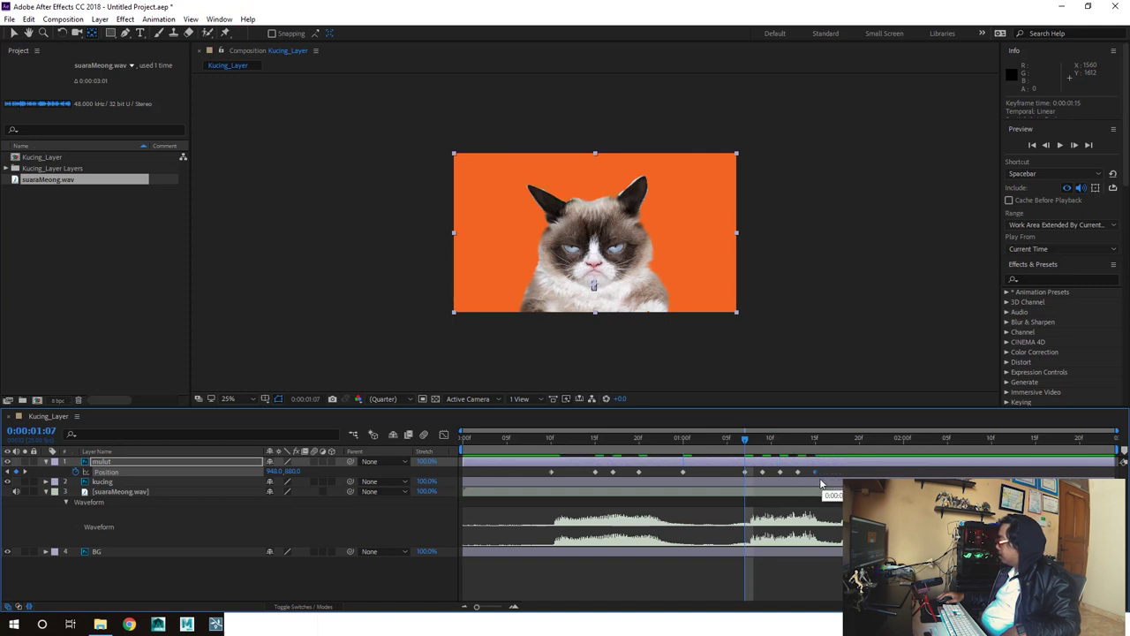
pyautogui.press('pagedown')
pyautogui.moveTo(767, 444); pyautogui.dragTo(844, 449)
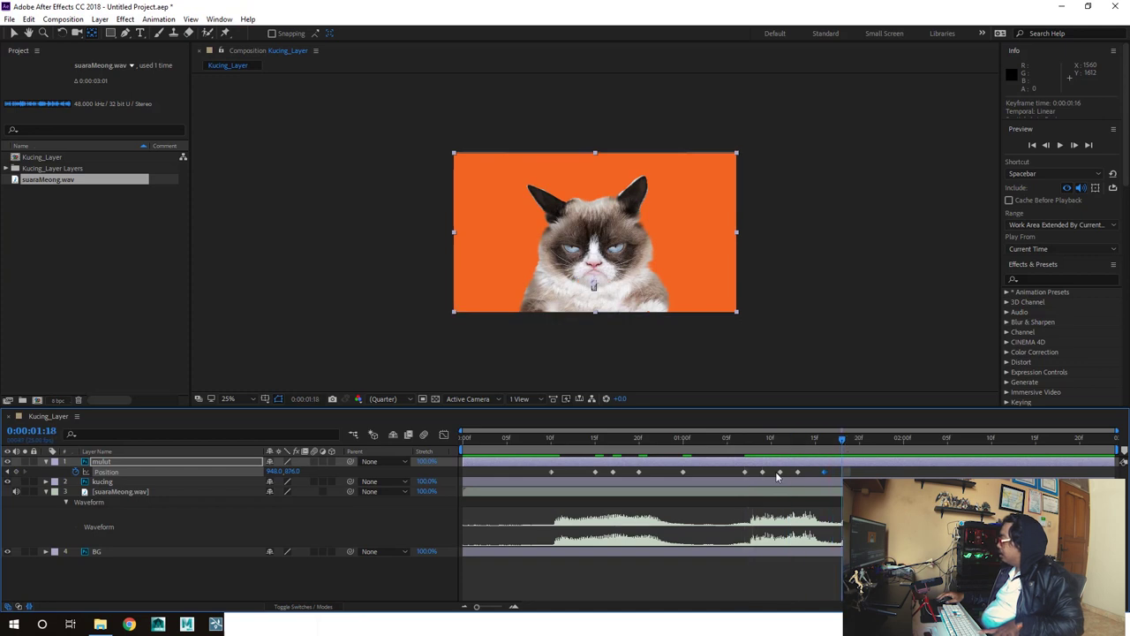
# Paste the mouth keyframes again at 0:00:01:18 and 0:00:02:03, shifting one two frames earlier.
pyautogui.moveTo(718, 475); pyautogui.dragTo(831, 469)
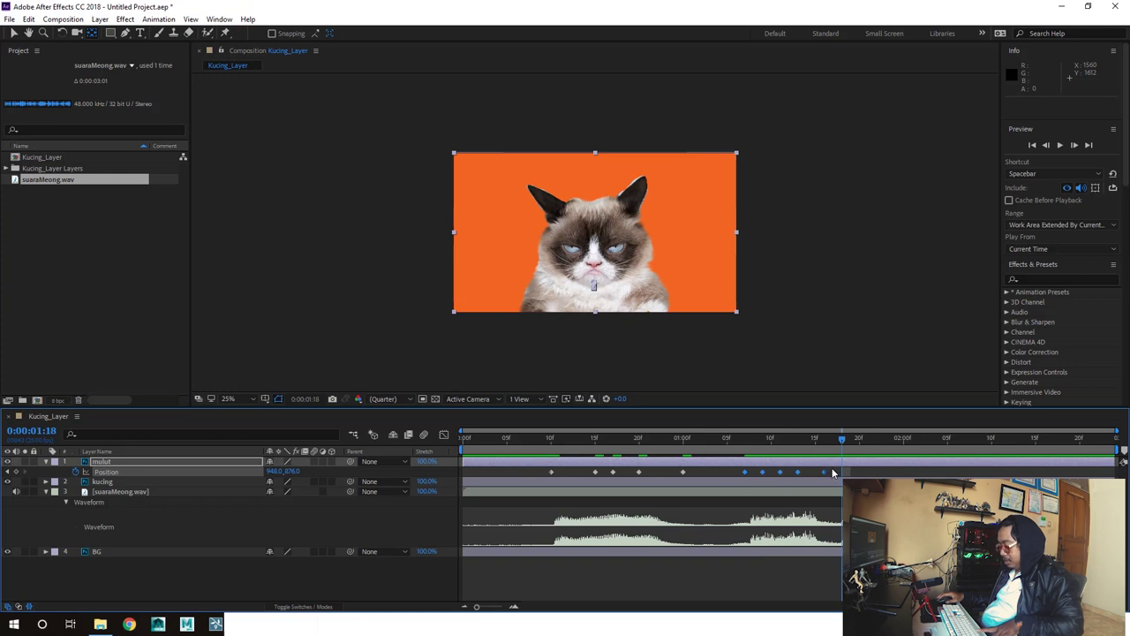
pyautogui.hotkey('ctrl', 'v')
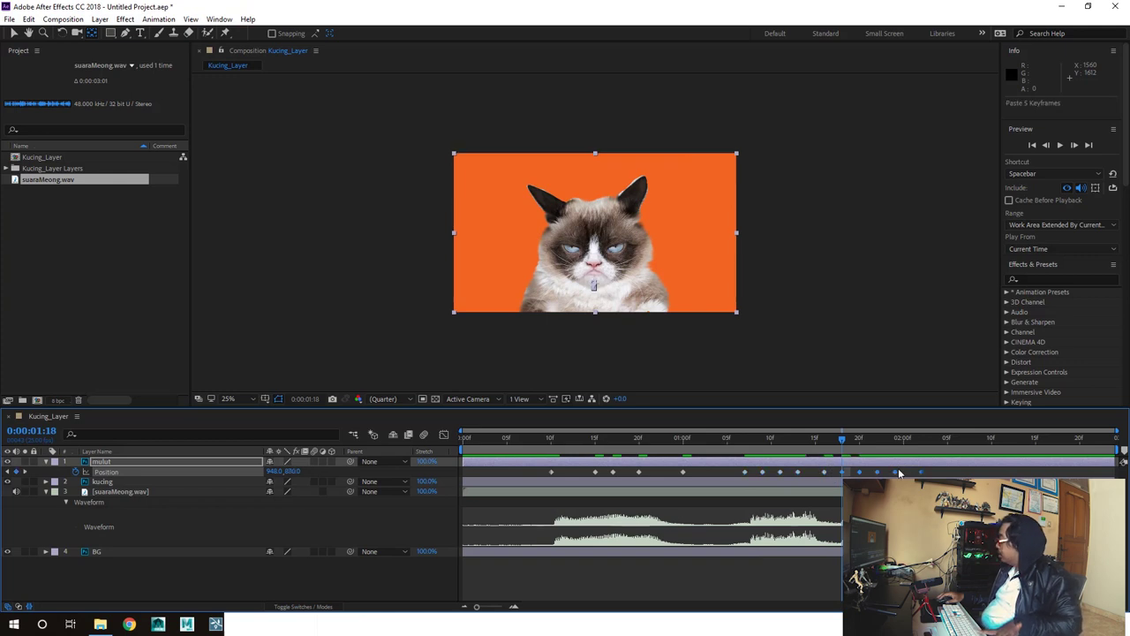
pyautogui.moveTo(843, 446); pyautogui.dragTo(922, 465)
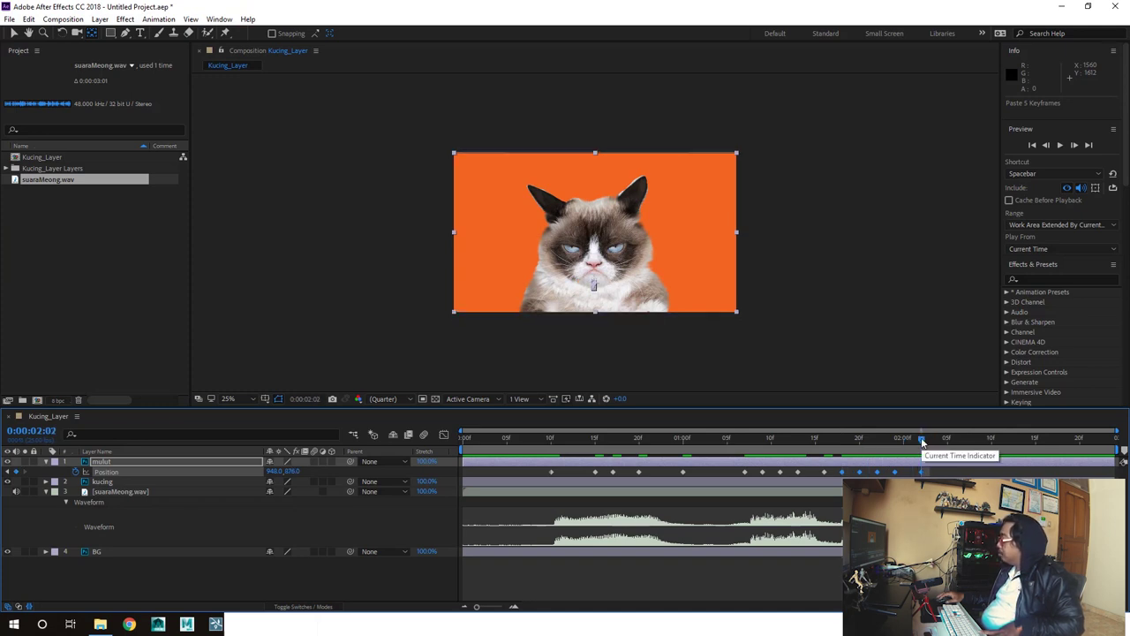
pyautogui.moveTo(923, 442); pyautogui.dragTo(933, 444)
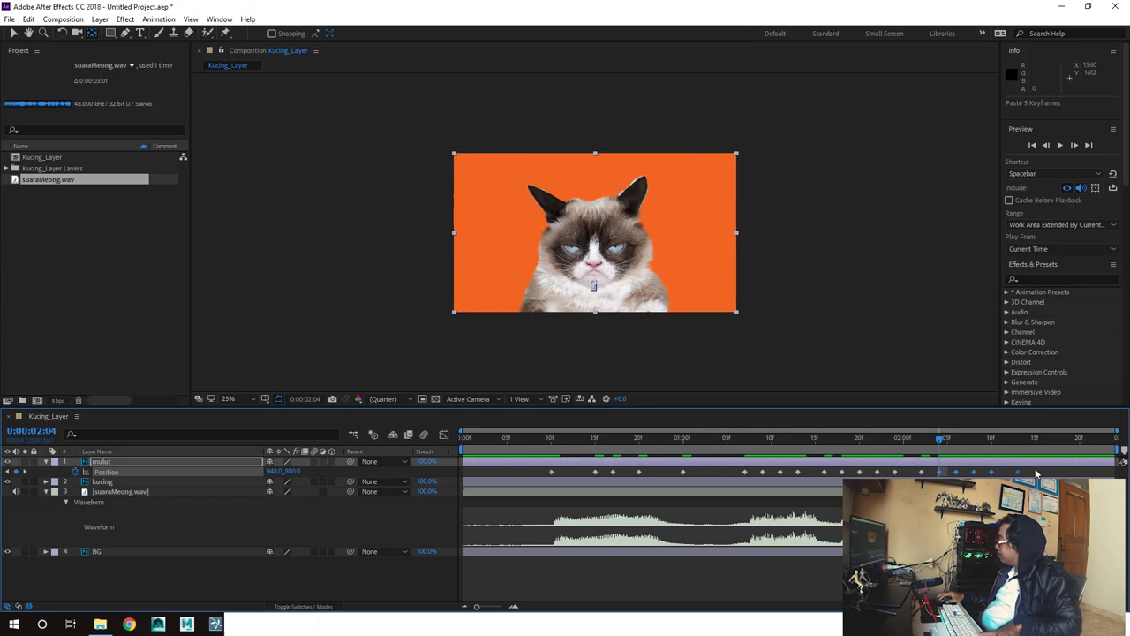
pyautogui.hotkey('ctrl', 'v')
pyautogui.click(594, 285)
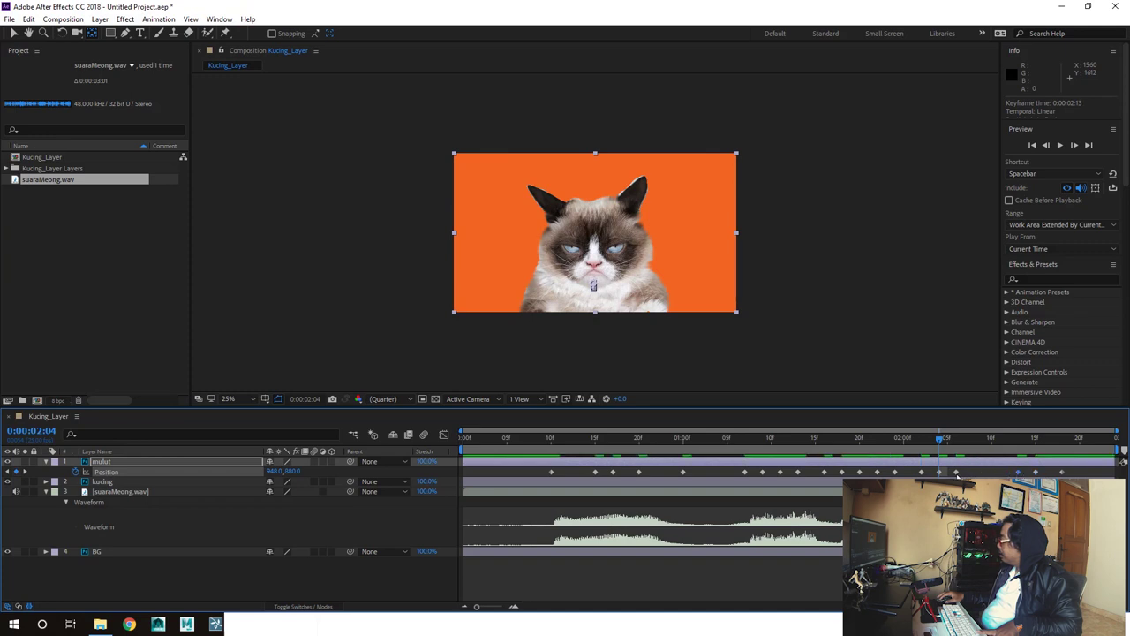
pyautogui.hotkey('alt', 'Left')
pyautogui.hotkey('alt', 'Left')
pyautogui.hotkey('alt', 'Left')
pyautogui.hotkey('alt', 'Left')
pyautogui.hotkey('alt', 'Left')
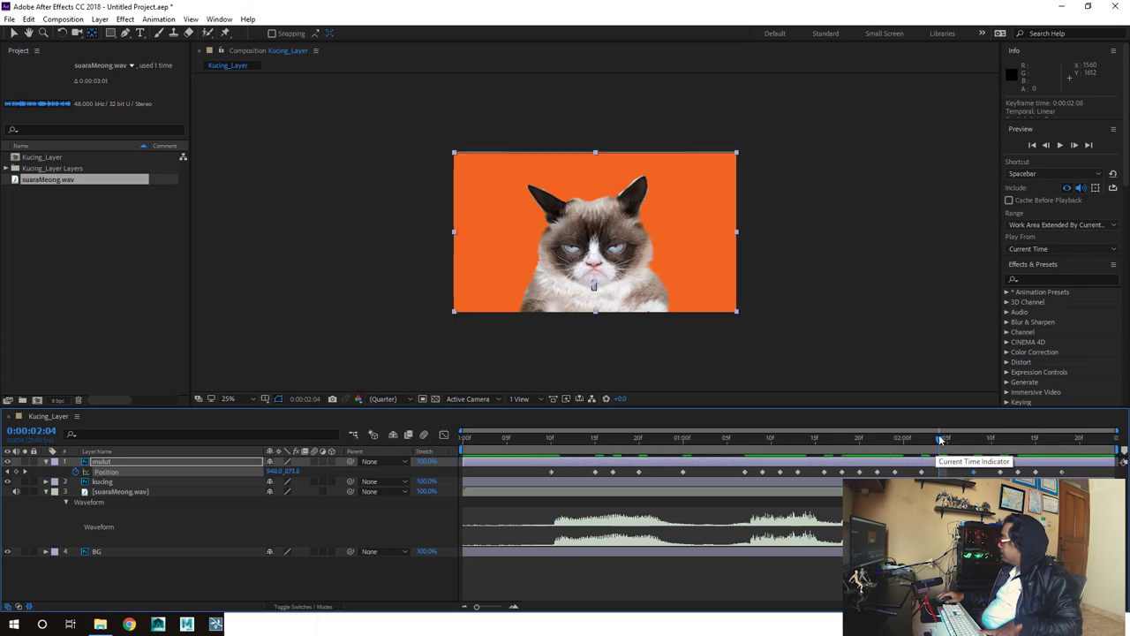
# Paste two more keyframes at 0:00:02:04, move one to 0:00:02:09, then scrub back to start.
pyautogui.press('pagedown')
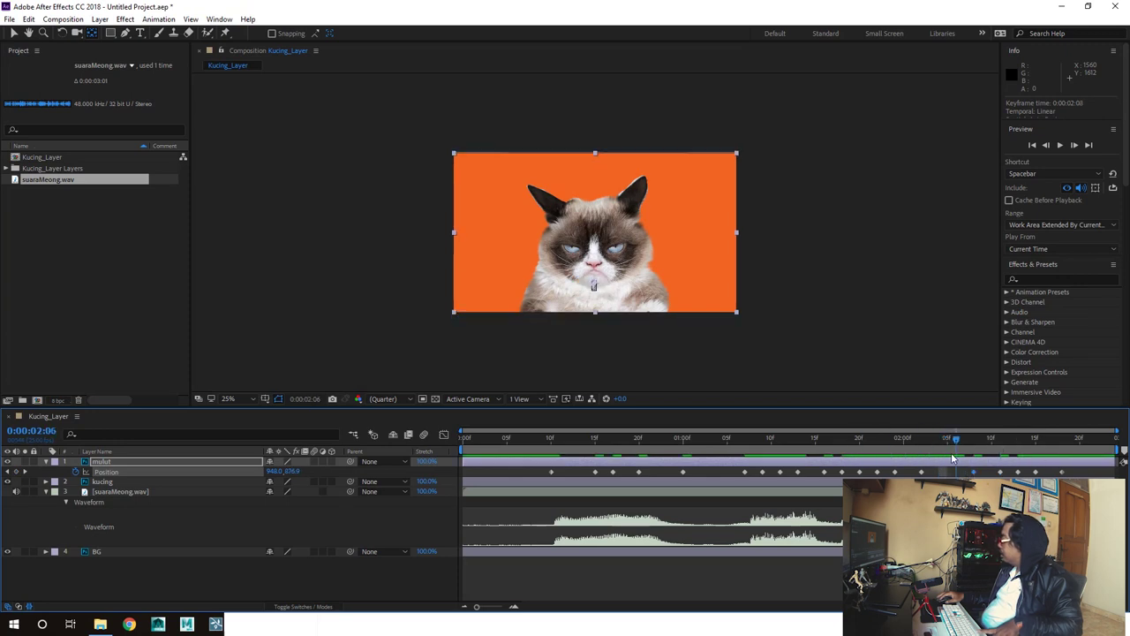
pyautogui.moveTo(943, 474)
pyautogui.mouseDown()
pyautogui.moveTo(874, 478)
pyautogui.moveTo(888, 477)
pyautogui.mouseUp()
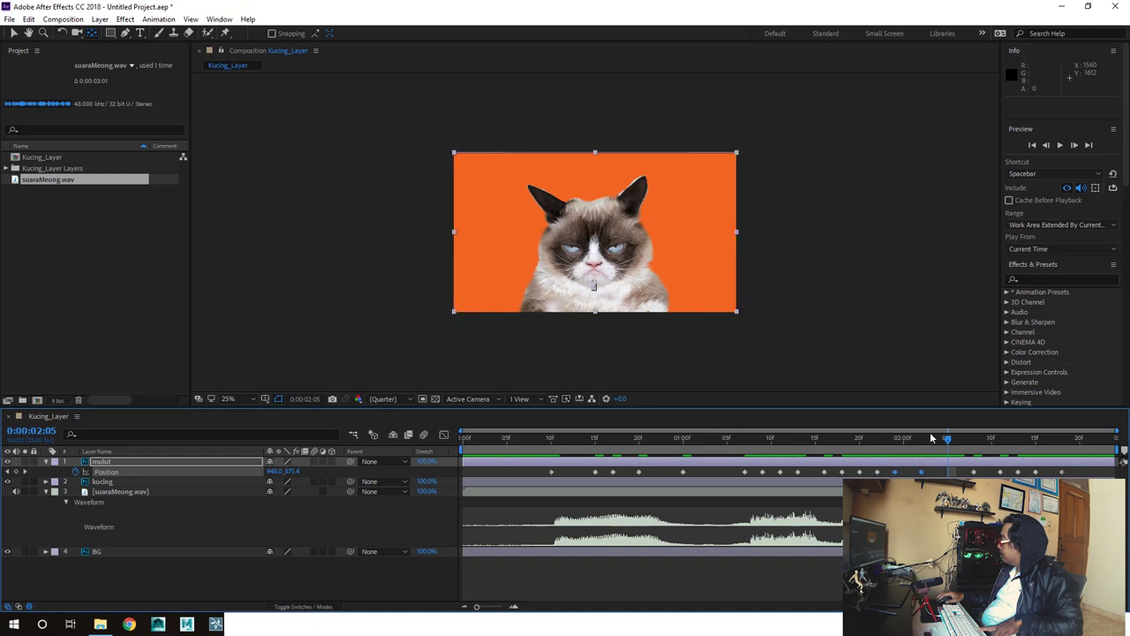
pyautogui.click(936, 442)
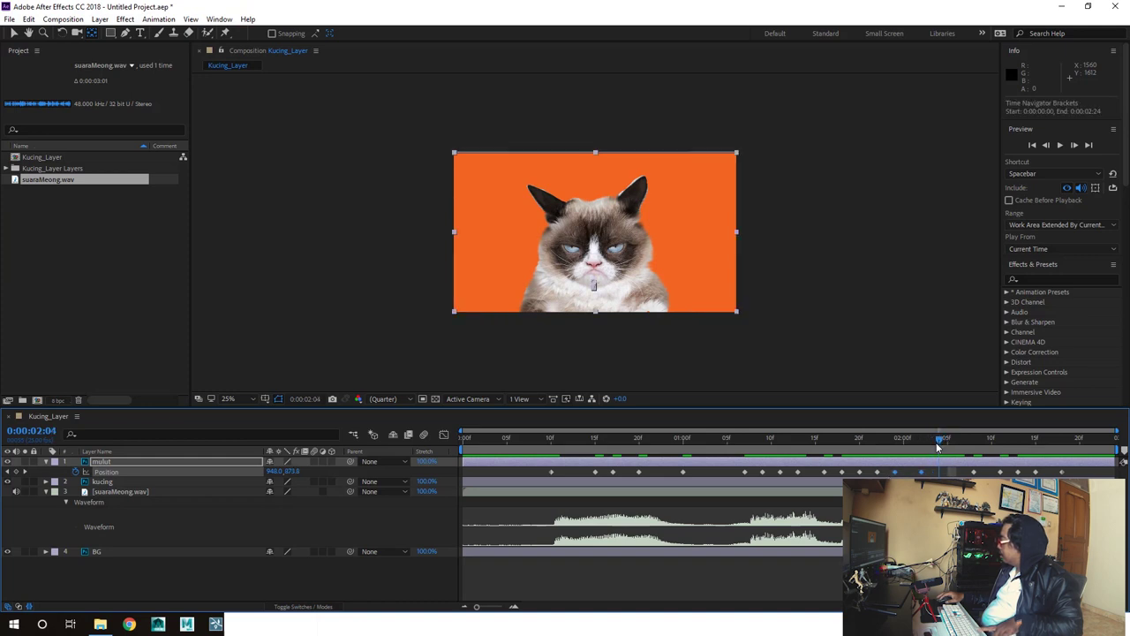
pyautogui.hotkey('ctrl', 'c')
pyautogui.hotkey('ctrl', 'v')
pyautogui.moveTo(974, 473); pyautogui.dragTo(982, 472)
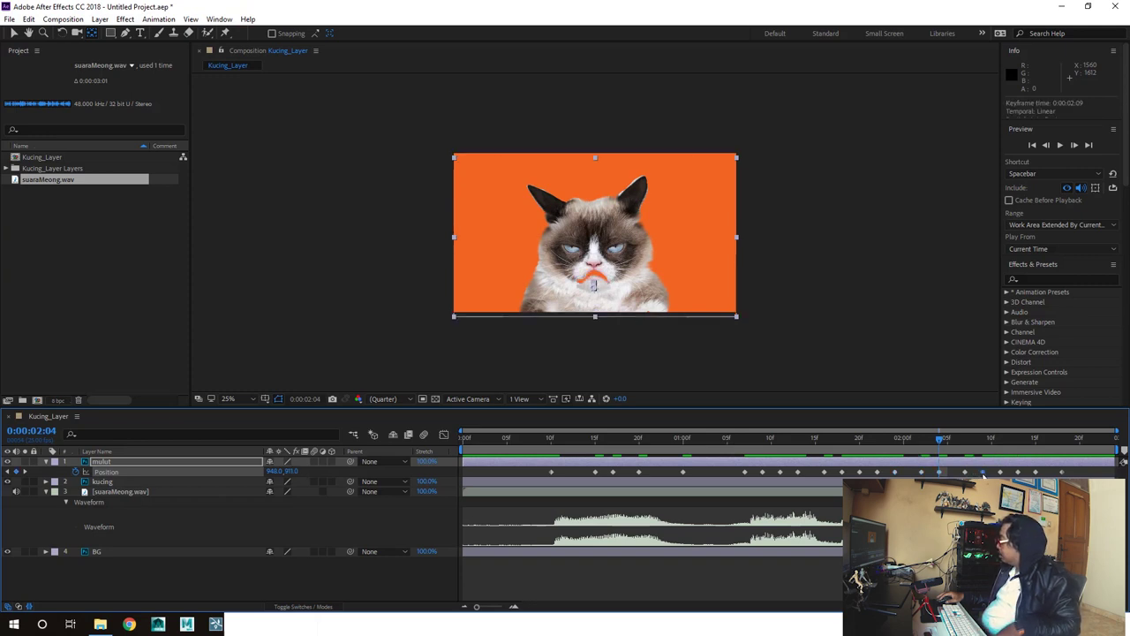
pyautogui.press('F2')
pyautogui.moveTo(941, 439); pyautogui.dragTo(1061, 439)
pyautogui.moveTo(963, 451); pyautogui.dragTo(444, 470)
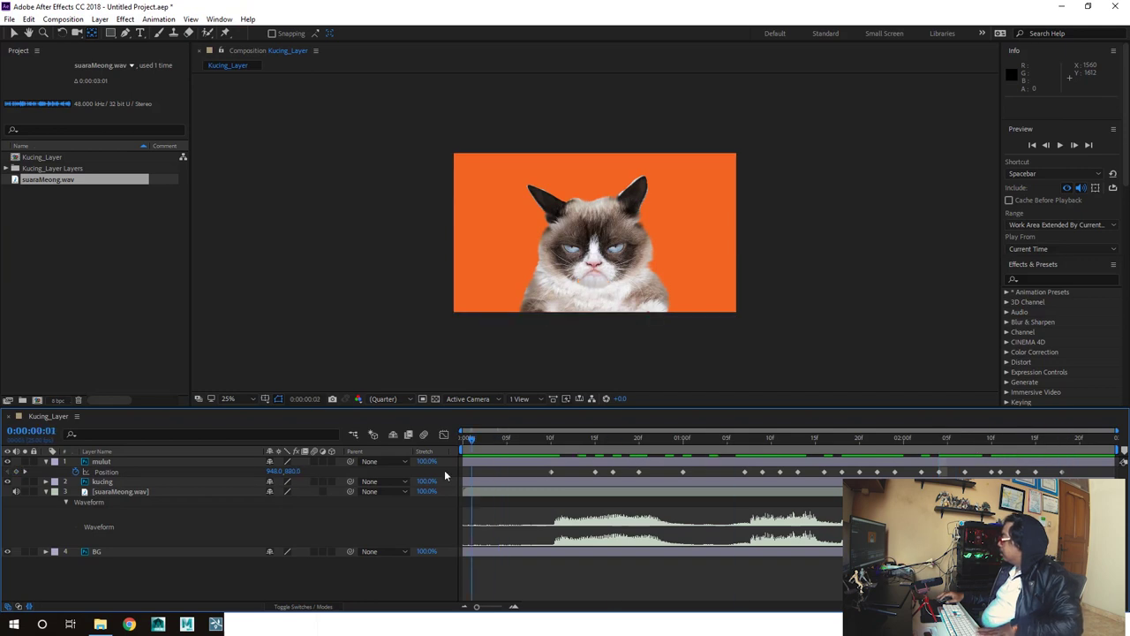
pyautogui.click(1061, 145)
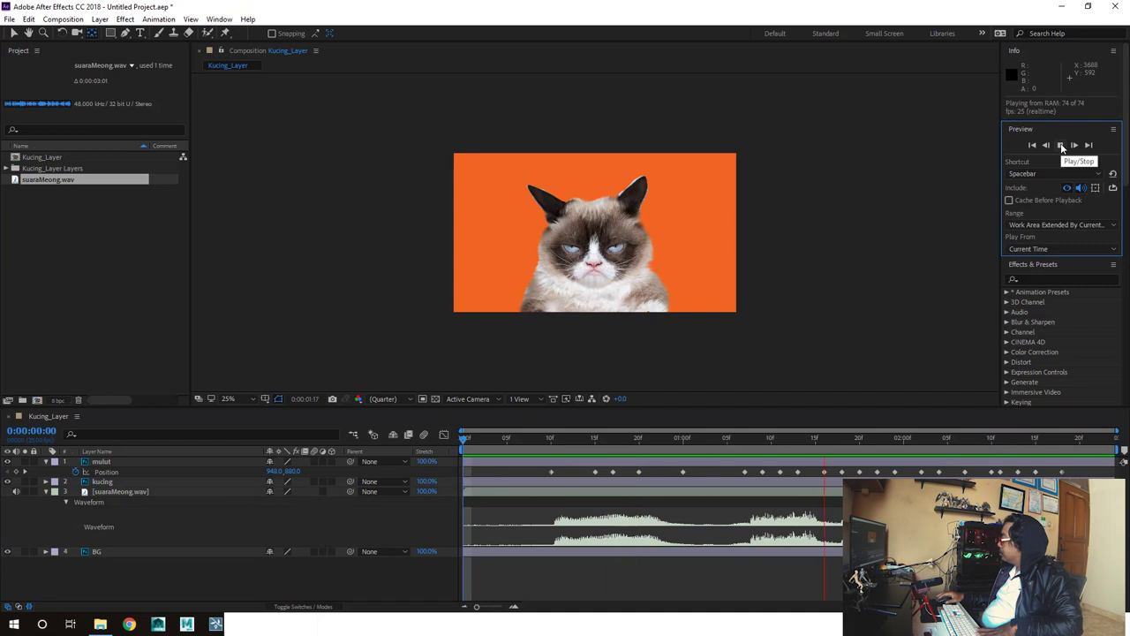
pyautogui.click(1061, 146)
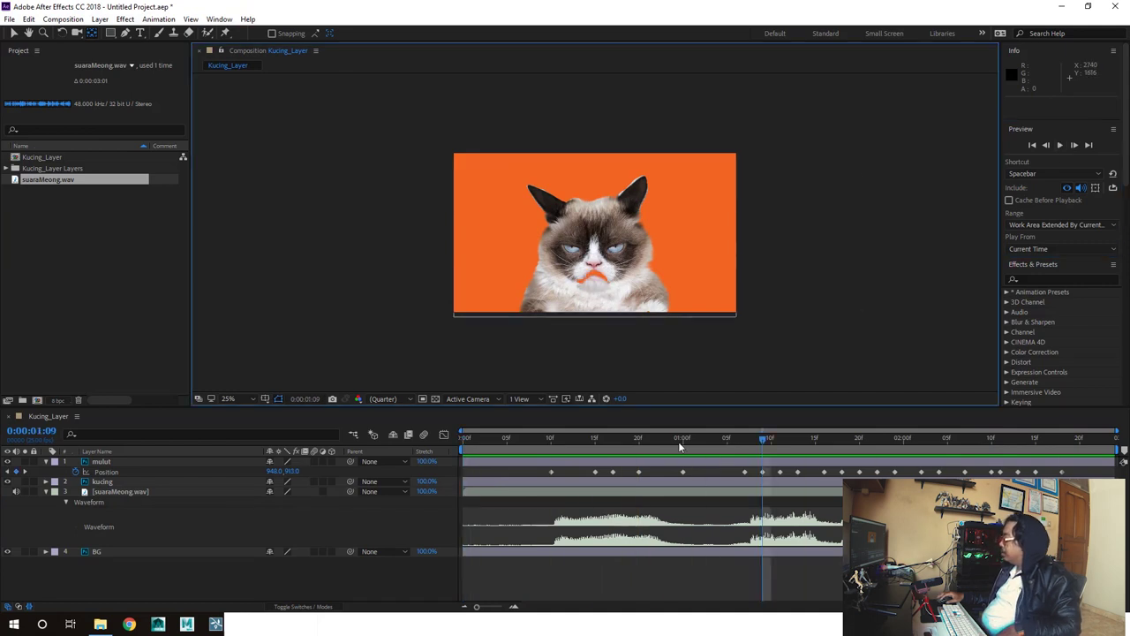
pyautogui.moveTo(639, 444); pyautogui.dragTo(587, 438)
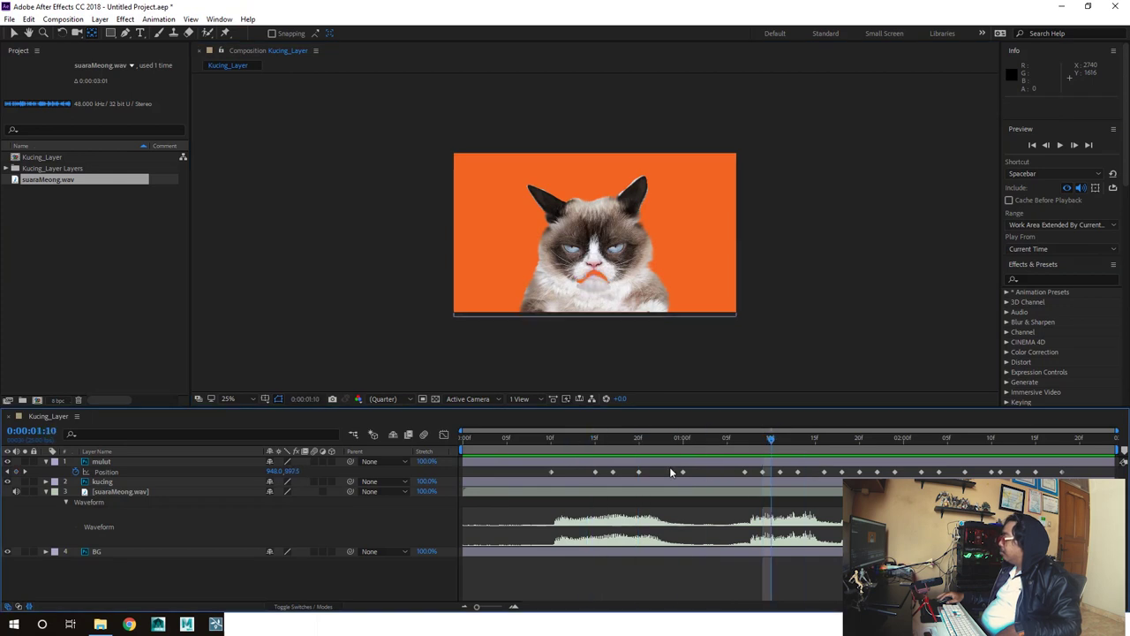
pyautogui.click(674, 438)
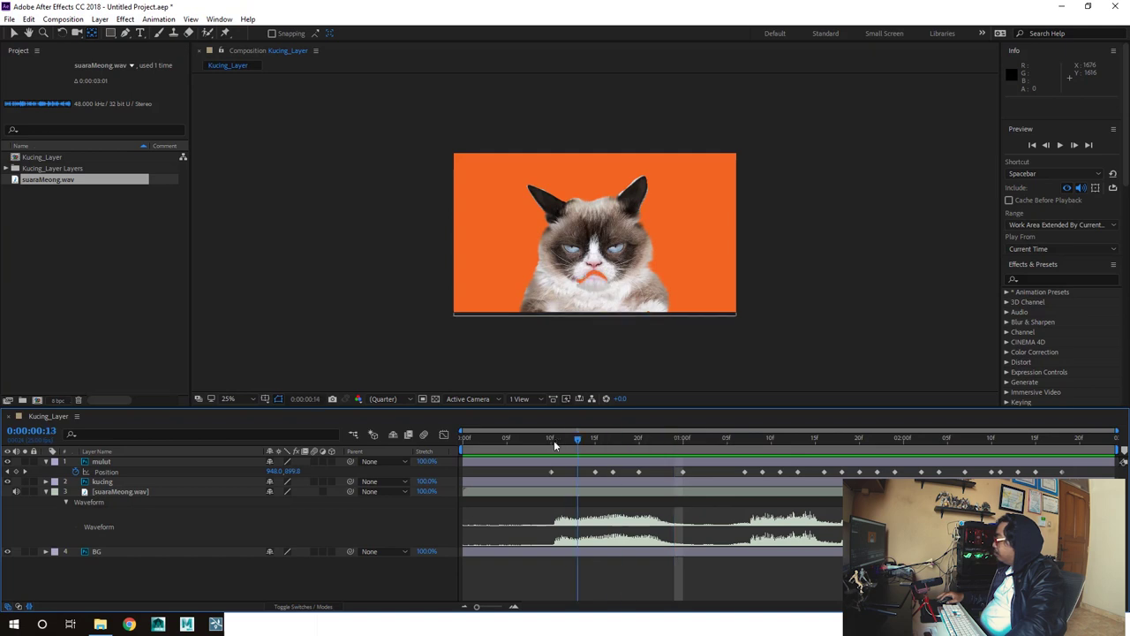
pyautogui.click(700, 439)
pyautogui.moveTo(700, 472); pyautogui.dragTo(612, 474)
pyautogui.click(612, 472)
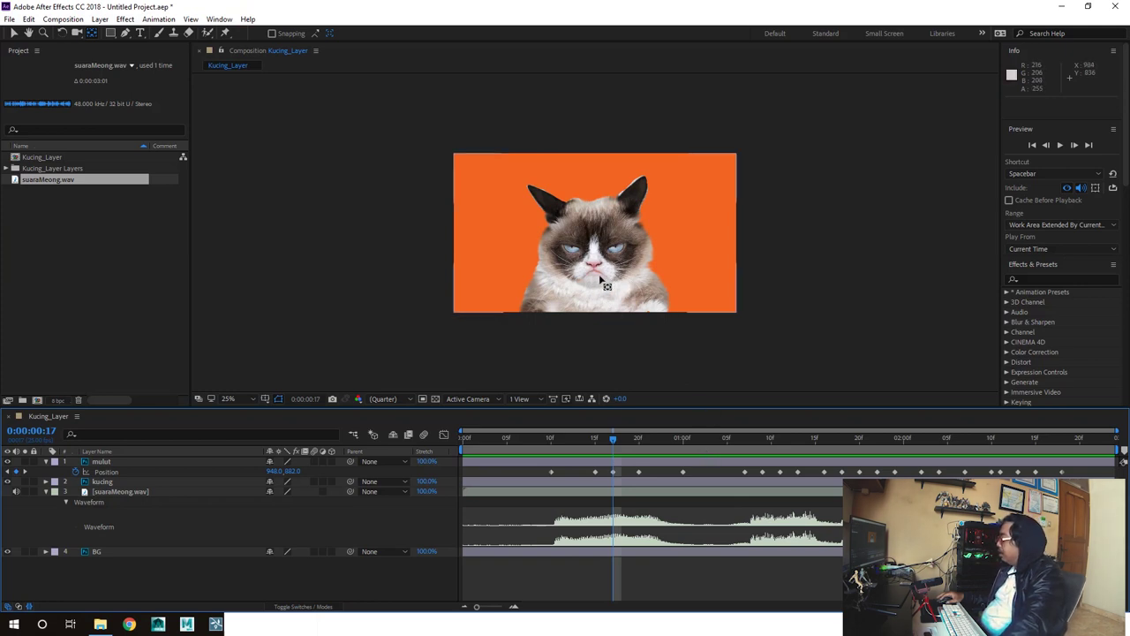
pyautogui.click(576, 355)
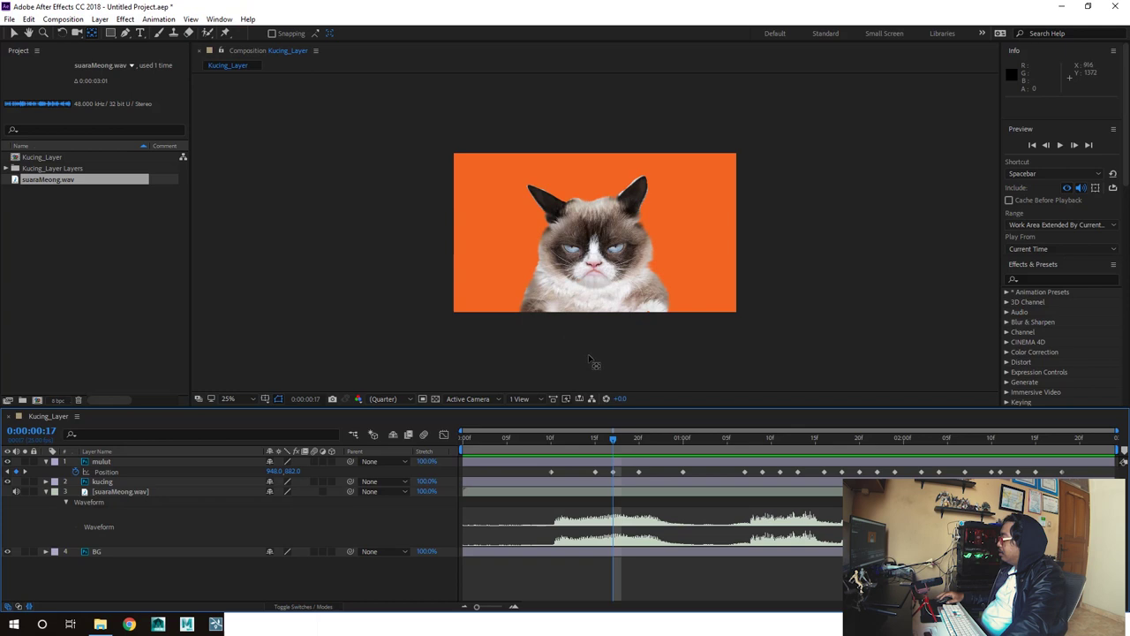
pyautogui.click(609, 267)
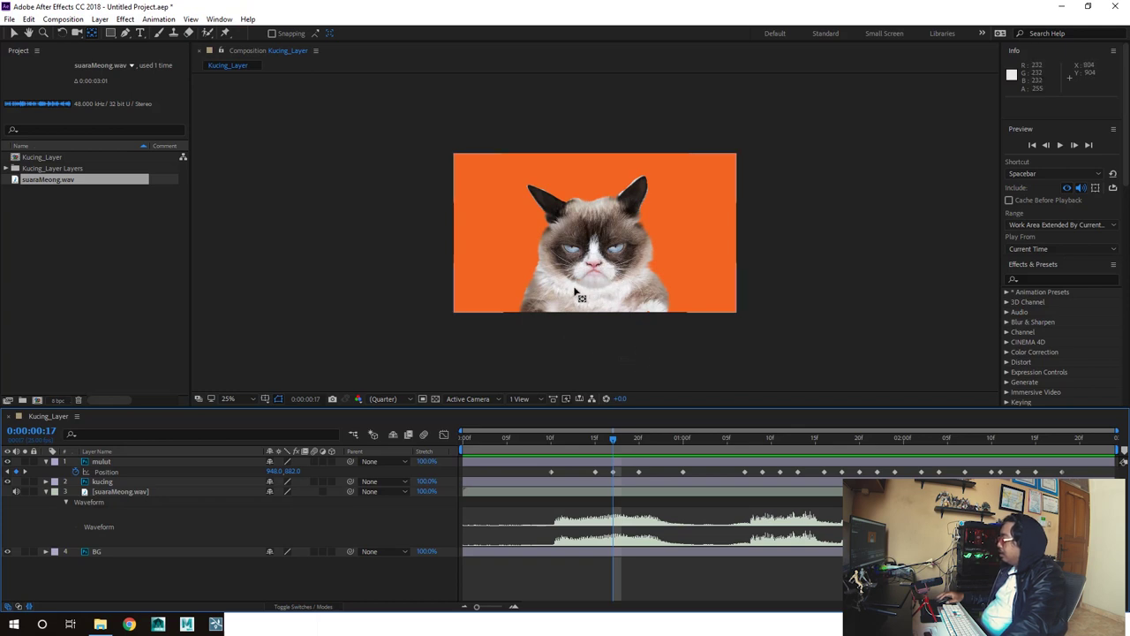
pyautogui.click(294, 559)
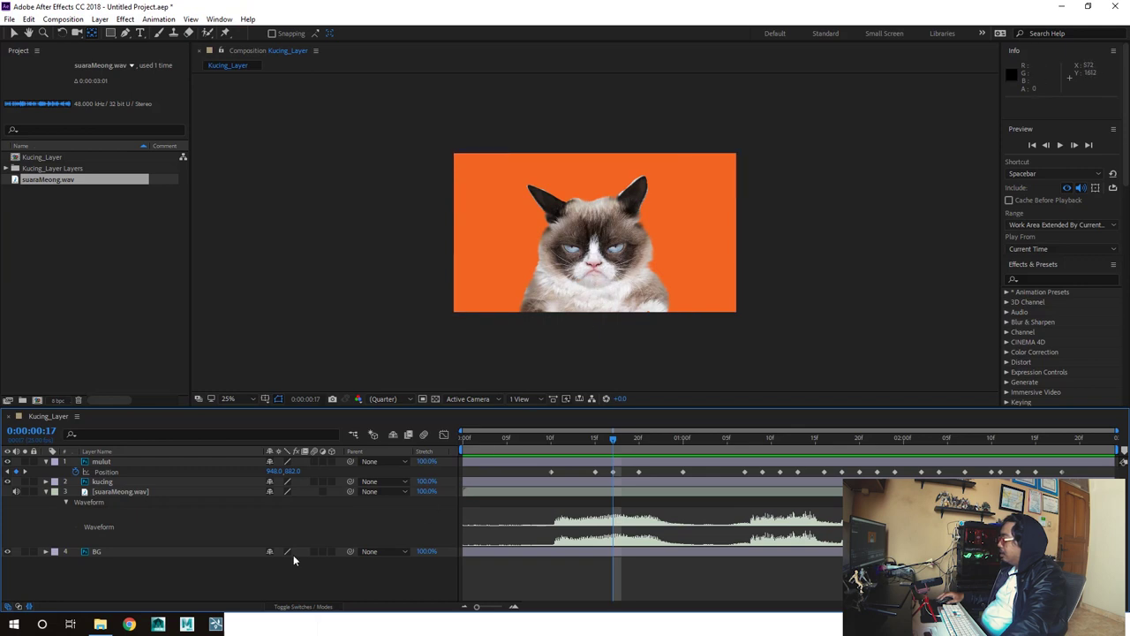
# Create a 1920×1080 solid, Dark Green Solid 1, coloured dark grey #313330.
pyautogui.rightClick(165, 575)
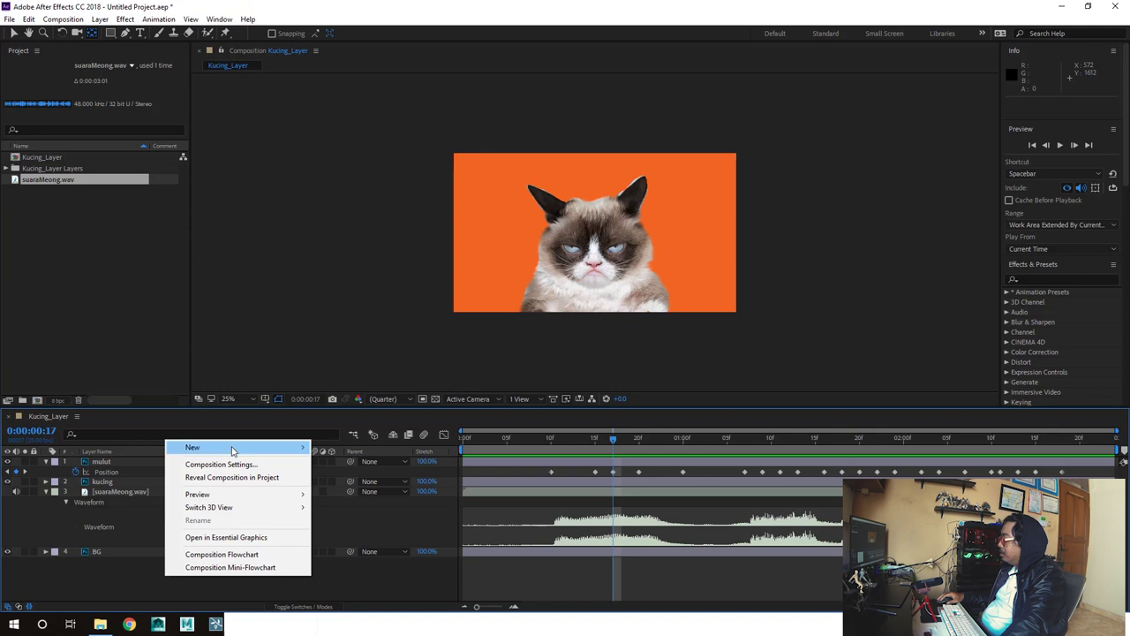
pyautogui.moveTo(232, 452)
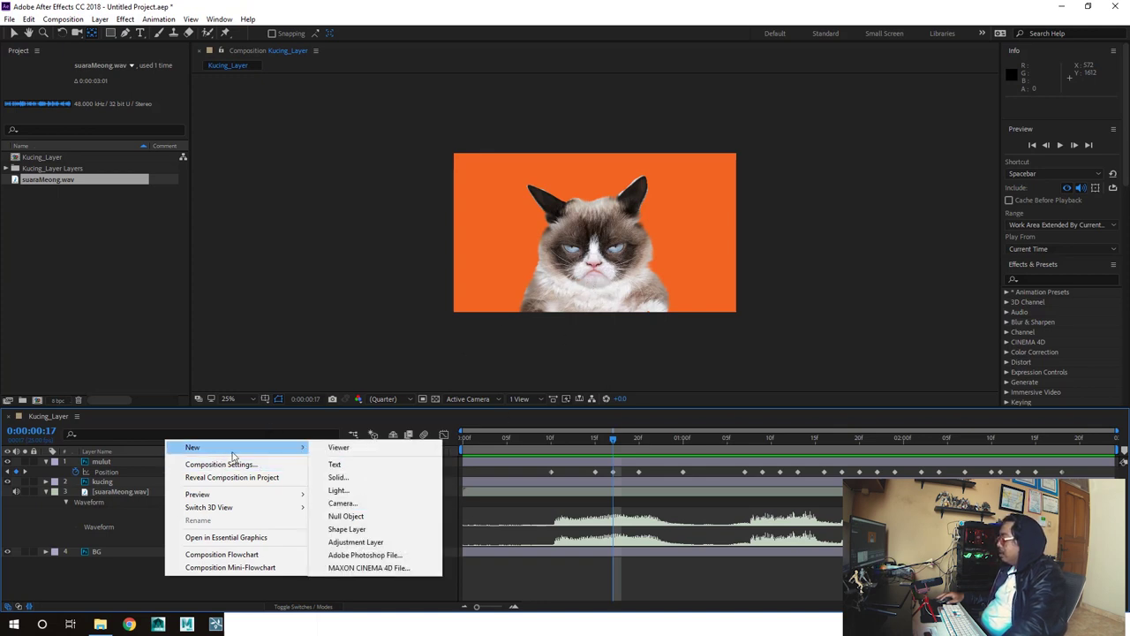
pyautogui.rightClick(112, 582)
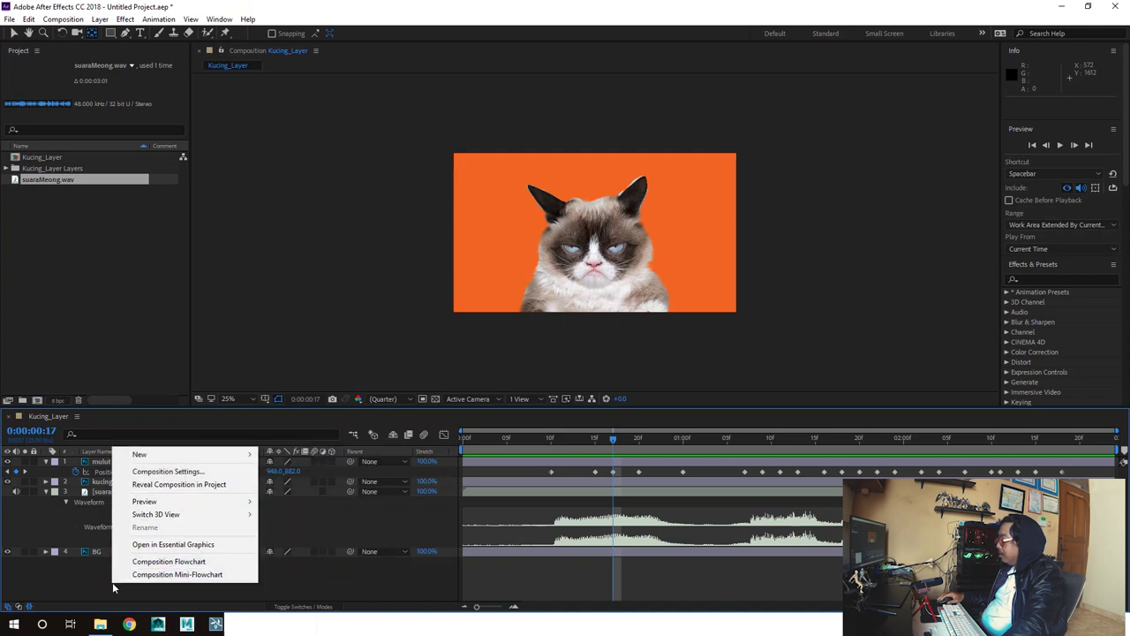
pyautogui.moveTo(188, 456)
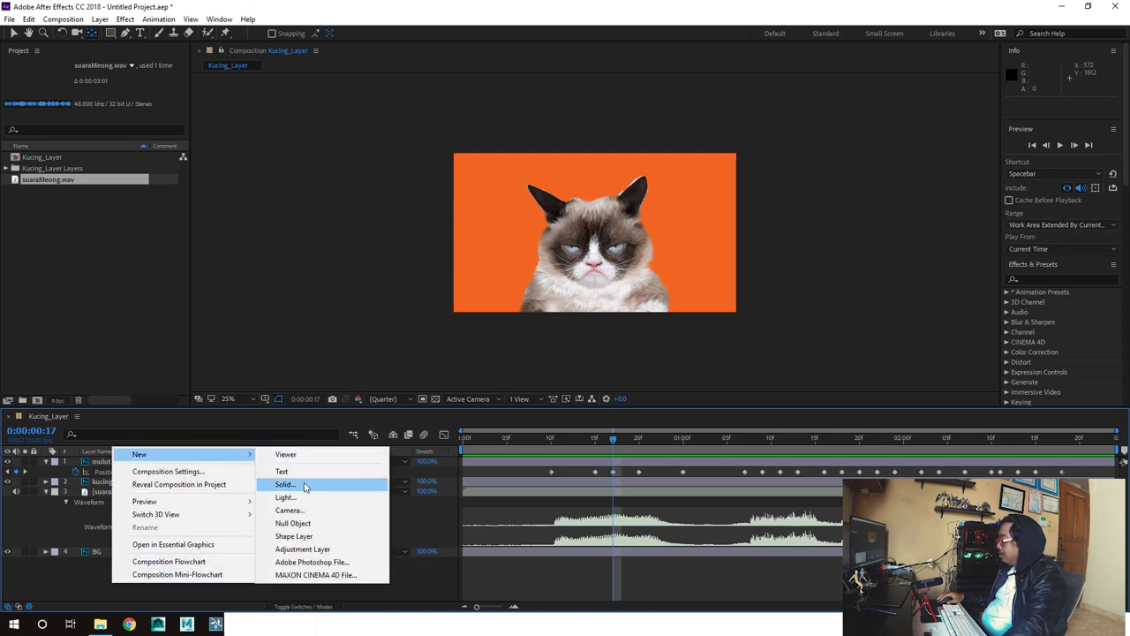
pyautogui.click(304, 486)
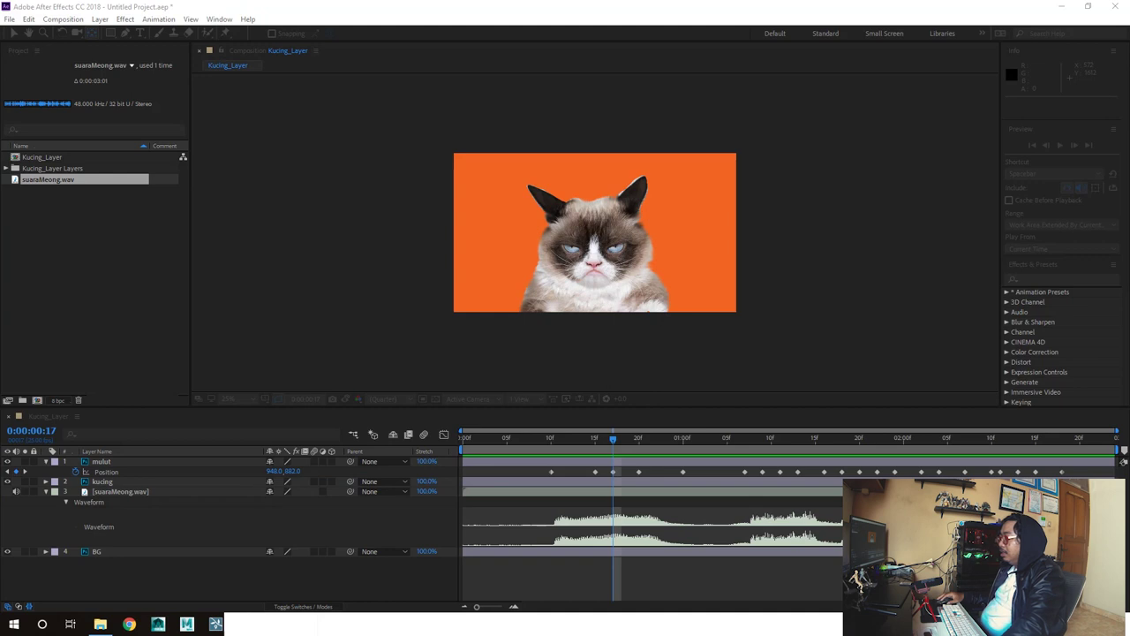
pyautogui.moveTo(185, 195); pyautogui.dragTo(276, 188)
pyautogui.click(315, 387)
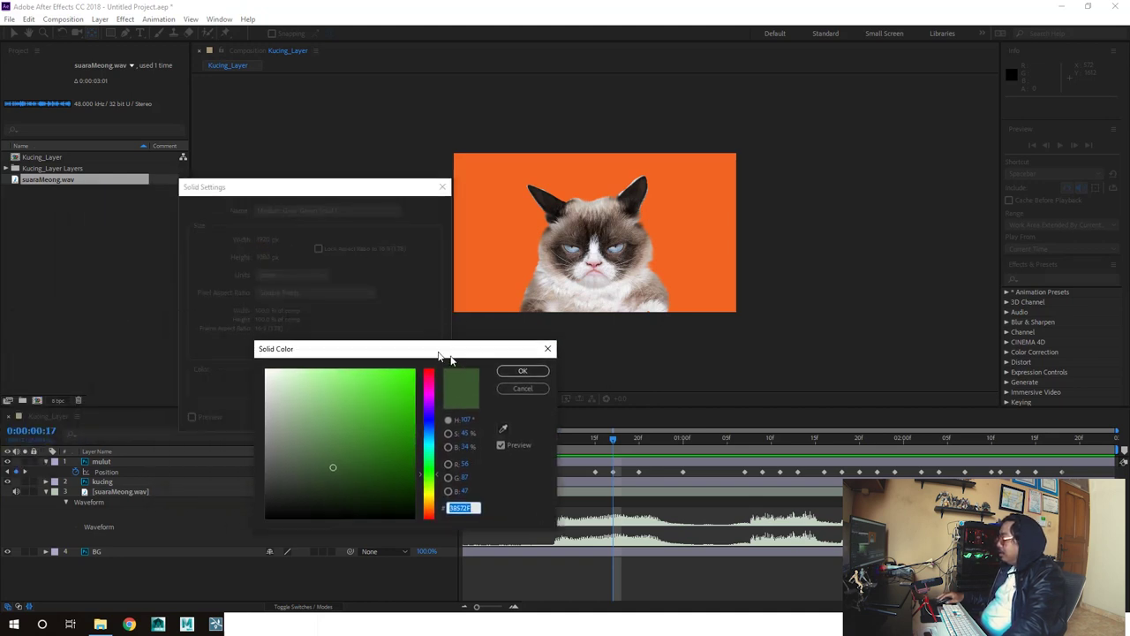
pyautogui.moveTo(388, 510); pyautogui.dragTo(354, 521)
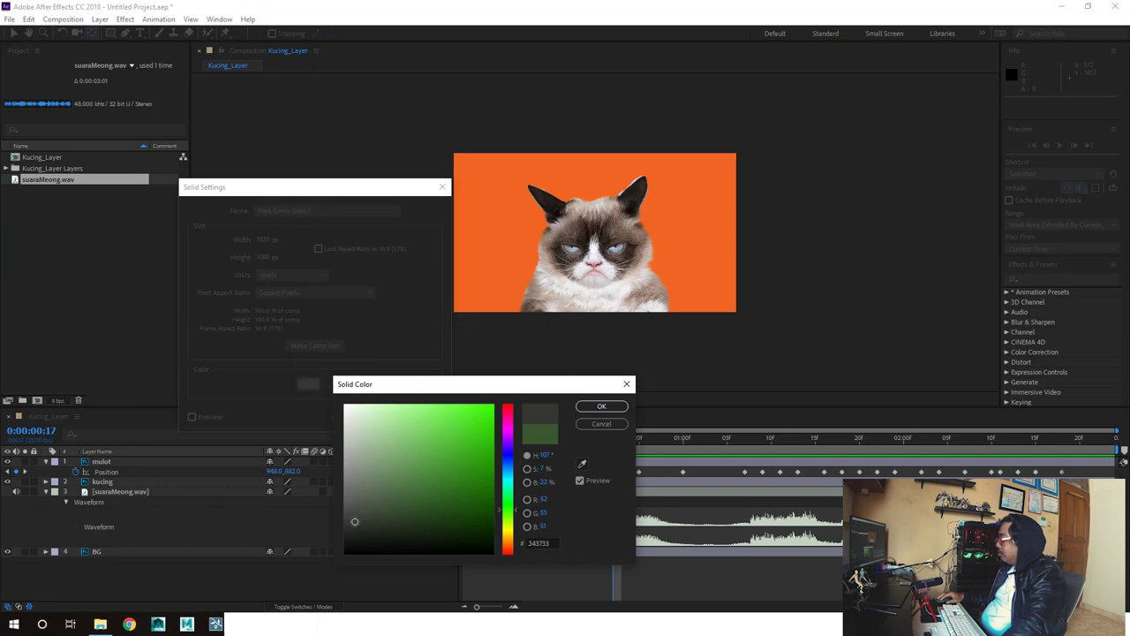
pyautogui.click(596, 406)
pyautogui.click(355, 416)
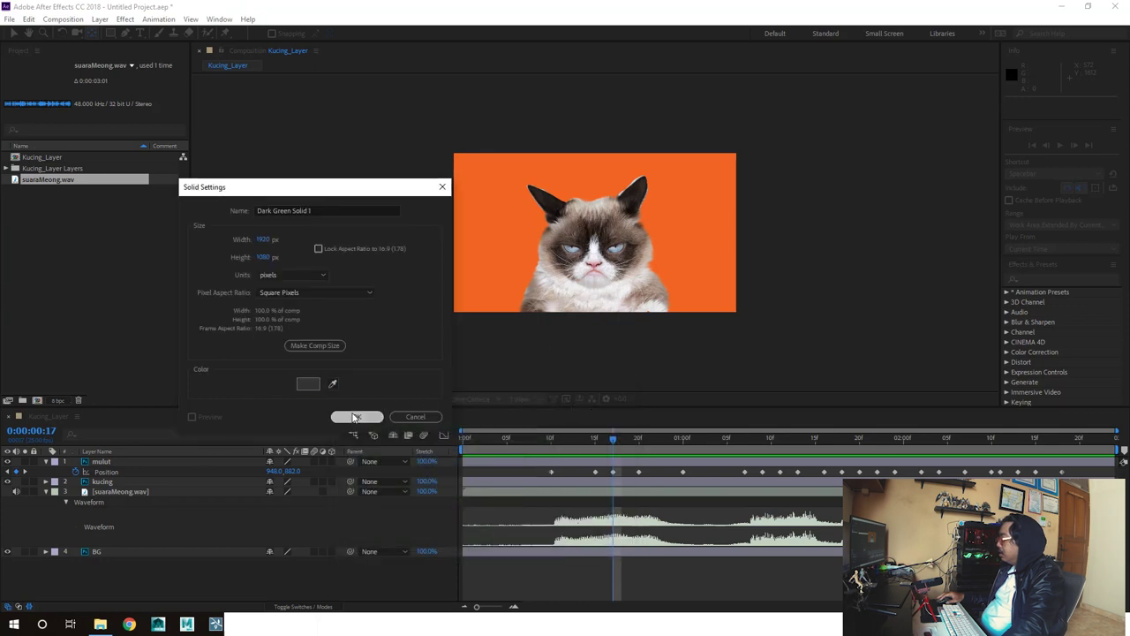
# Move Dark Green Solid 1 down the layer stack to sit just below the kucing layer.
pyautogui.moveTo(119, 465); pyautogui.dragTo(125, 527)
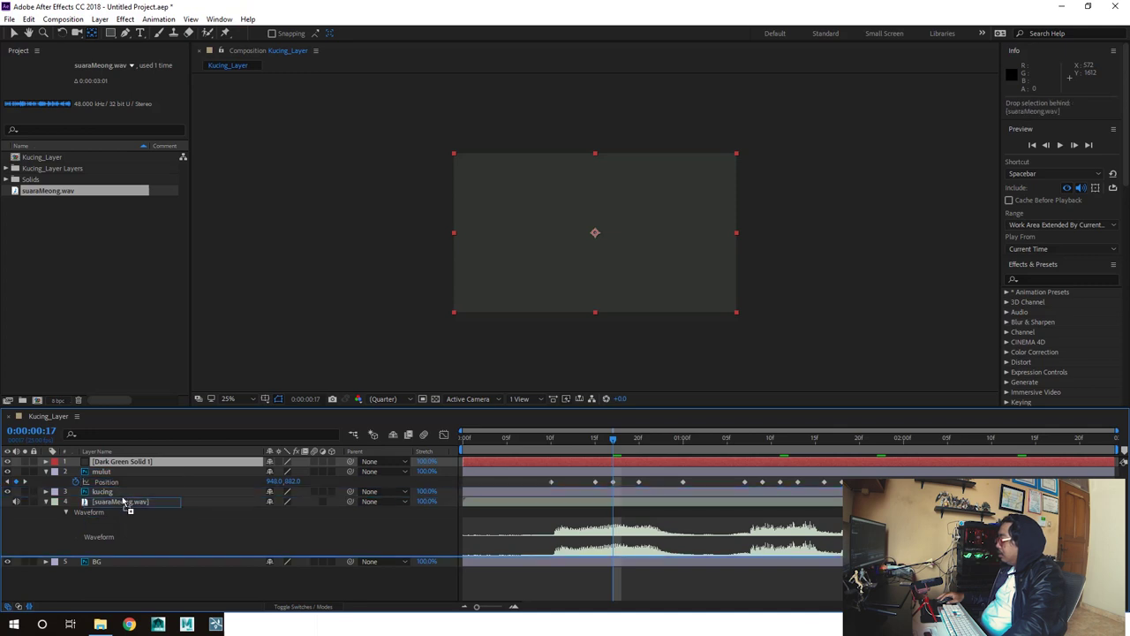
pyautogui.moveTo(126, 527); pyautogui.dragTo(122, 495)
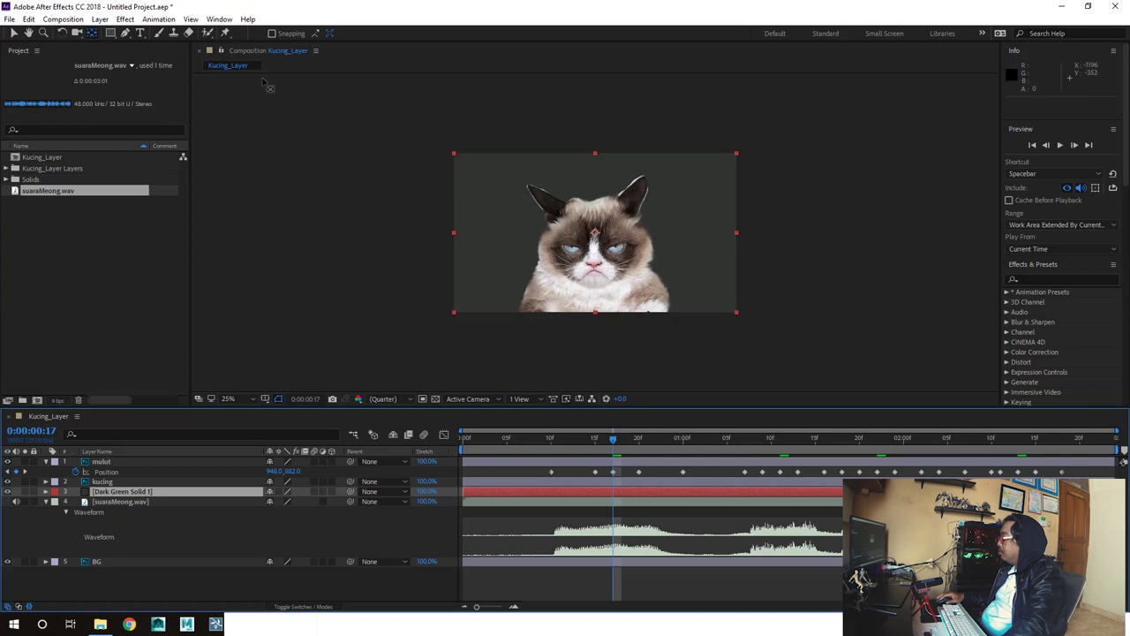
pyautogui.click(111, 33)
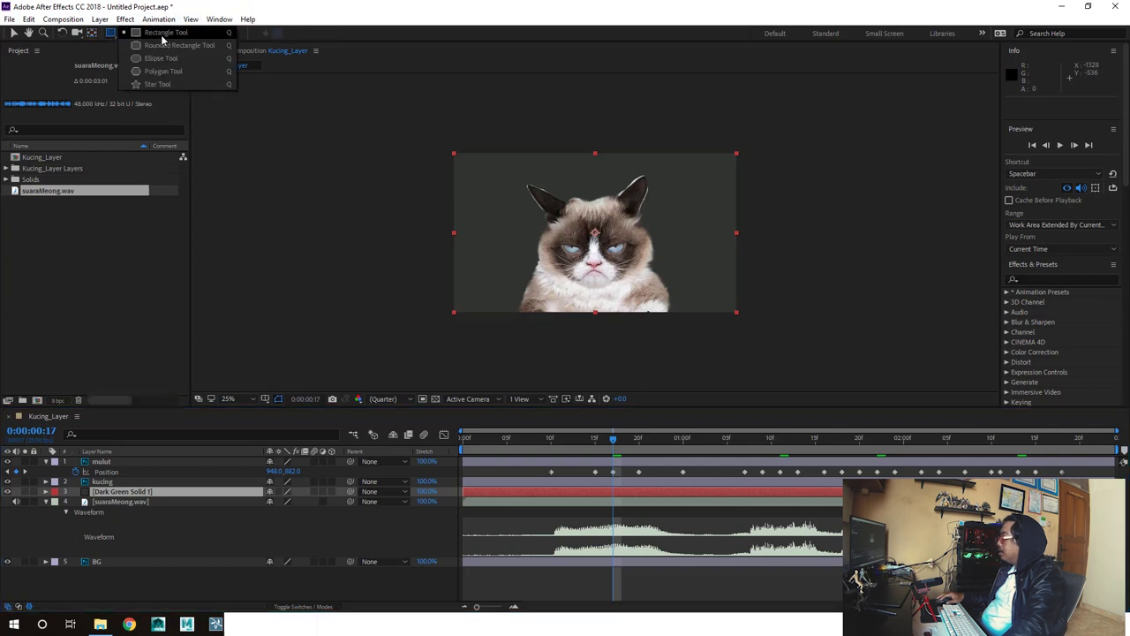
# Draw an elliptical mask over the cat's mouth on Dark Green Solid 1 with the Ellipse Tool.
pyautogui.click(173, 62)
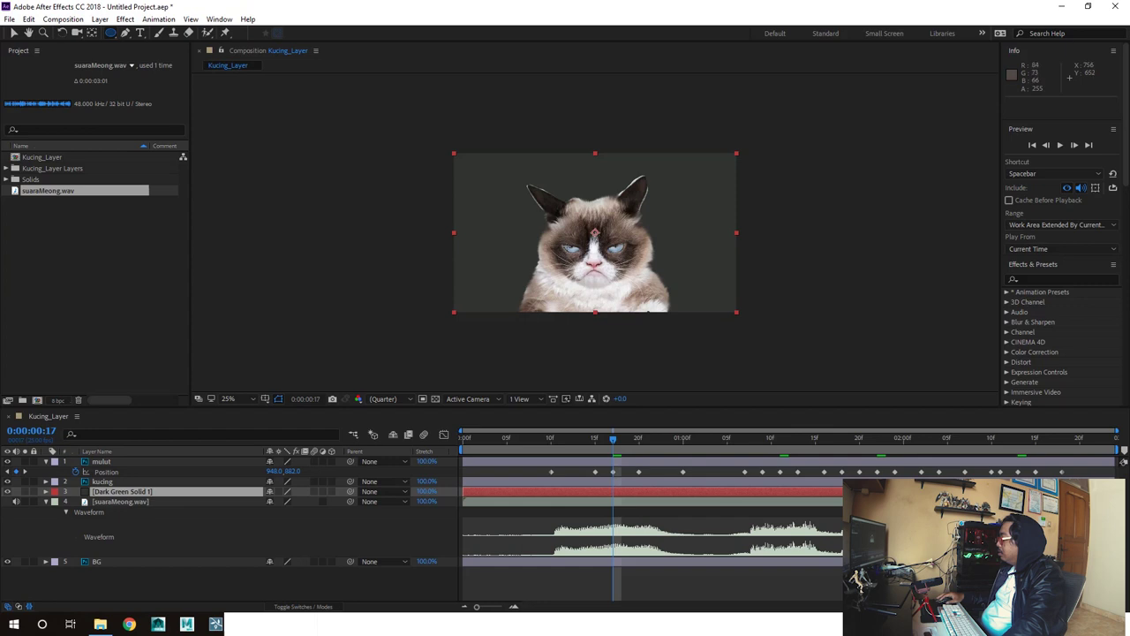
pyautogui.moveTo(561, 246); pyautogui.dragTo(626, 294)
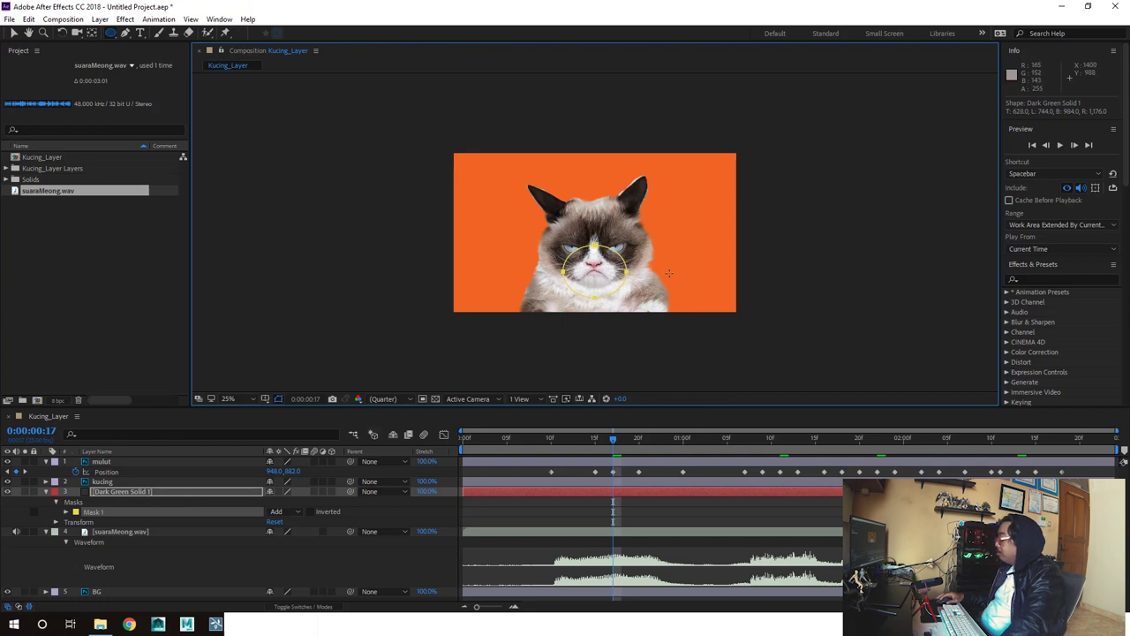
pyautogui.click(133, 491)
# Scrub the timeline to check the mask while the mouth animates, then select mulut.
pyautogui.moveTo(620, 438); pyautogui.dragTo(604, 439)
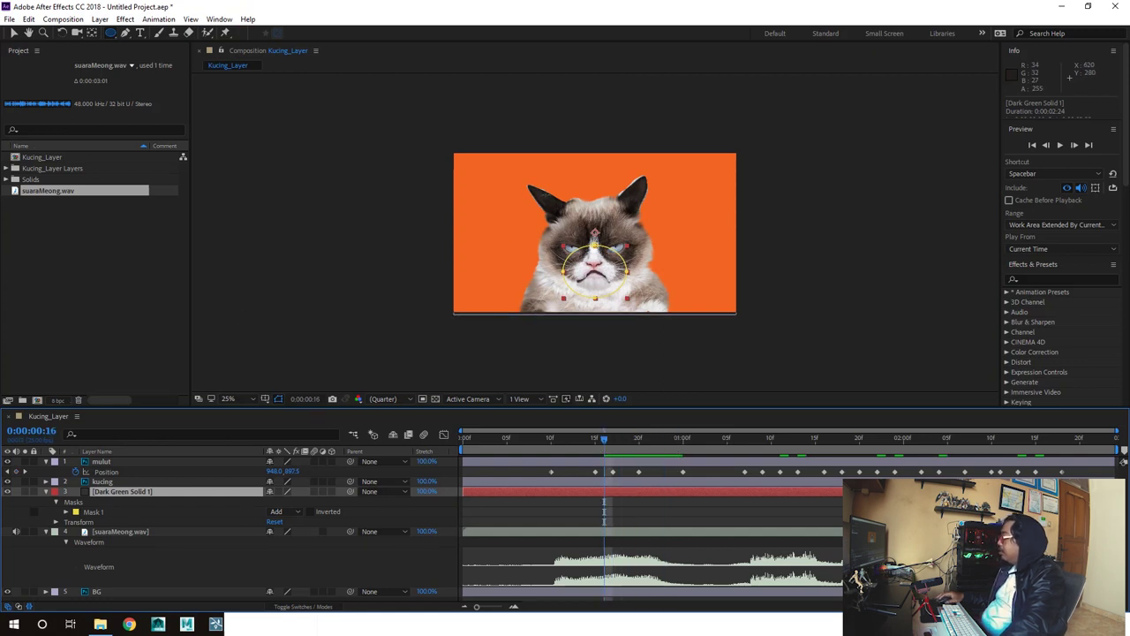
pyautogui.moveTo(604, 438)
pyautogui.mouseDown()
pyautogui.moveTo(657, 471)
pyautogui.moveTo(578, 471)
pyautogui.mouseUp()
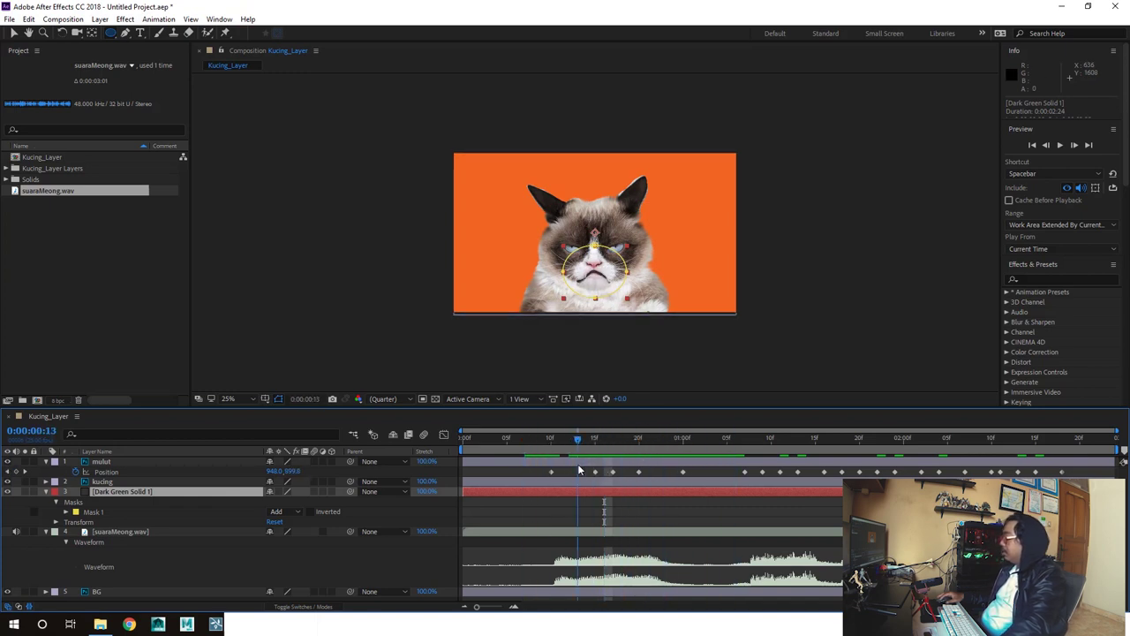
pyautogui.click(103, 481)
pyautogui.click(101, 461)
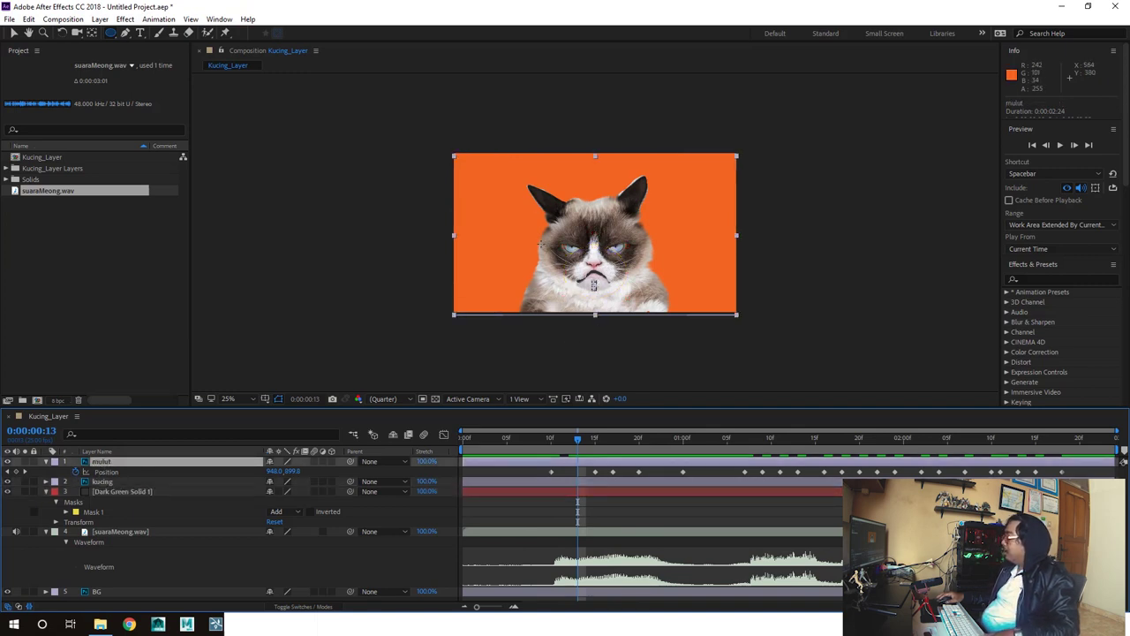
# Play the mouth animation preview from the start, then stop and set the time to frame 9.
pyautogui.press('Home')
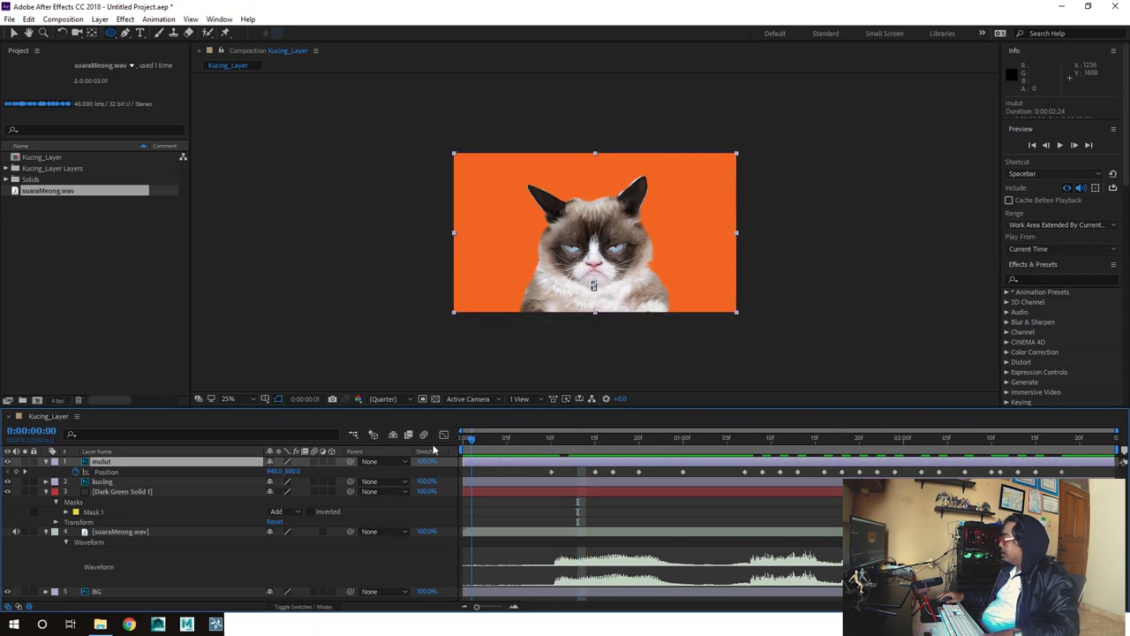
pyautogui.click(1061, 147)
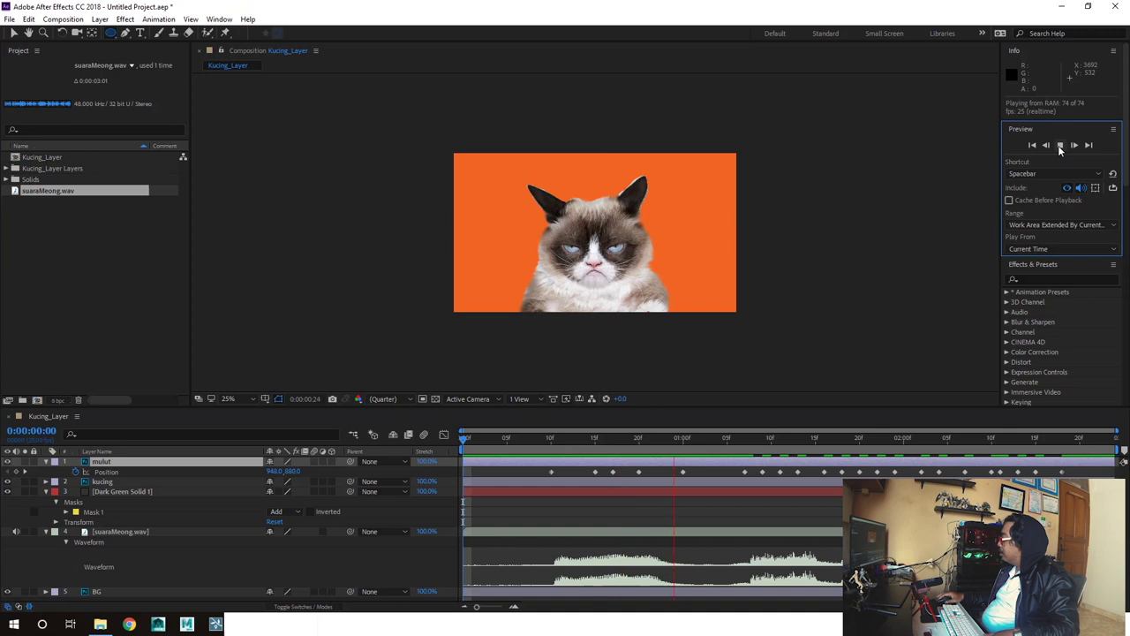
pyautogui.click(1060, 147)
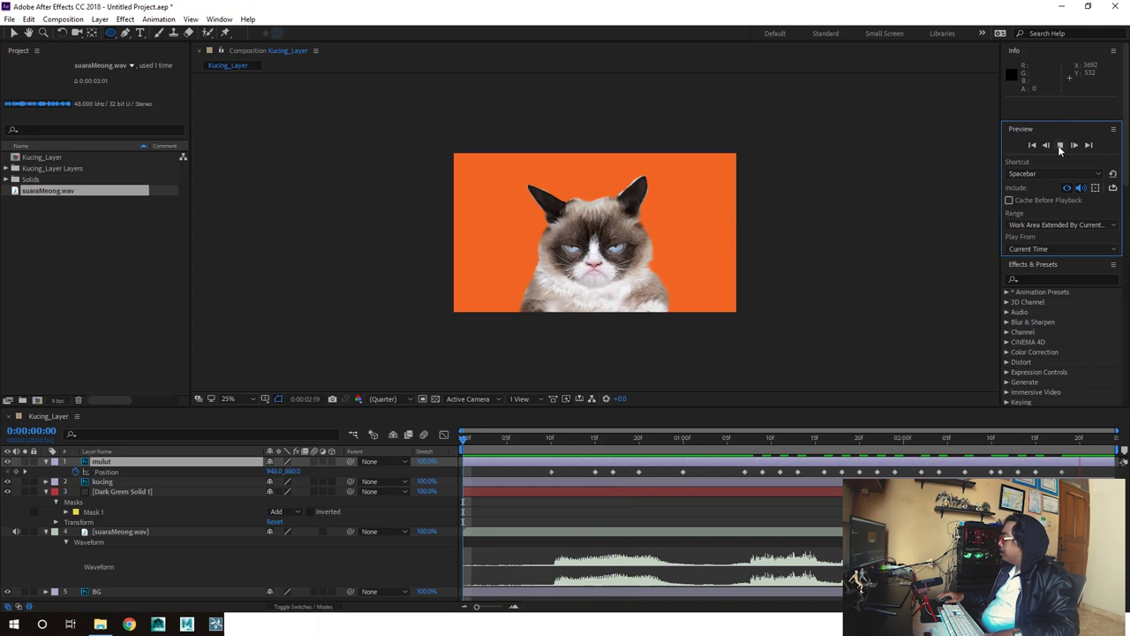
pyautogui.click(543, 440)
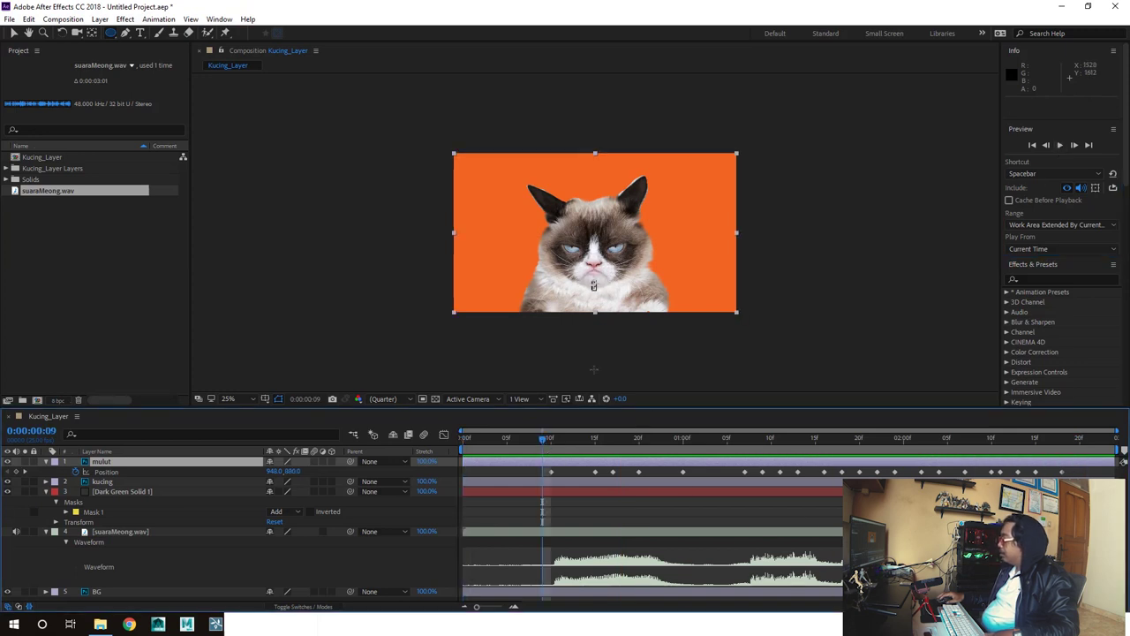
# Select the mulut, kucing and Dark Green Solid 1 layers together.
pyautogui.click(105, 482)
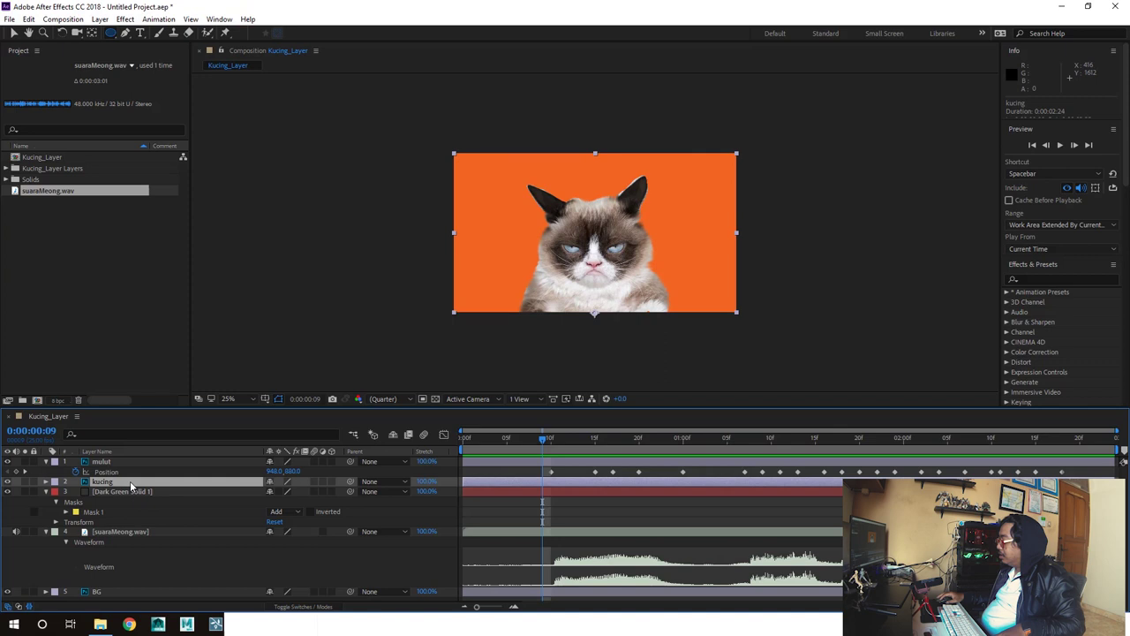
pyautogui.click(123, 491)
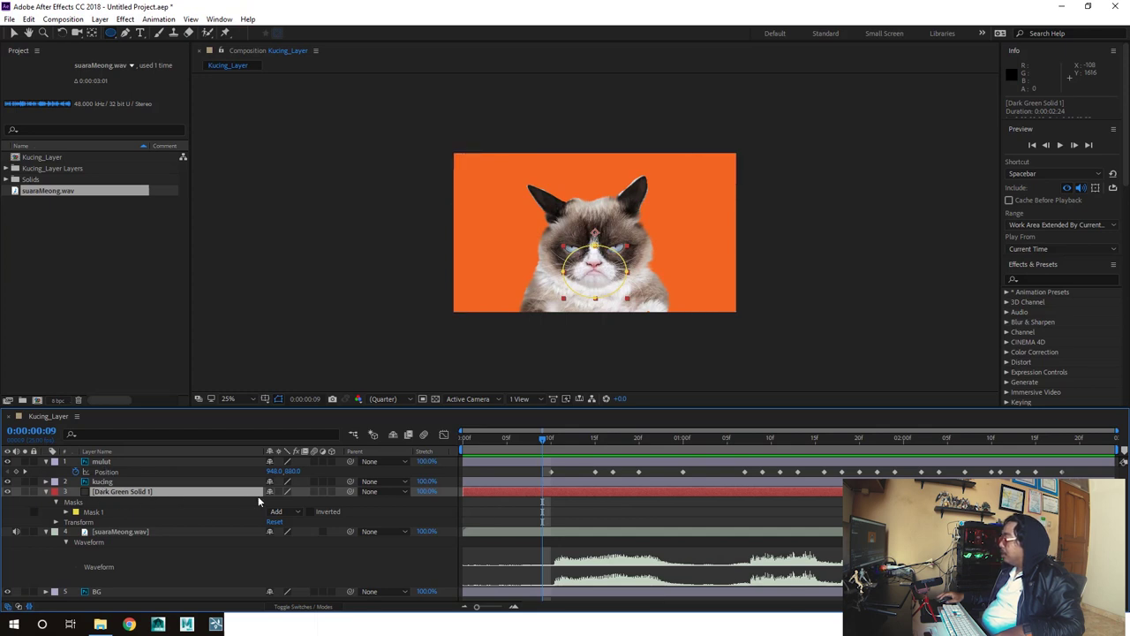
pyautogui.click(104, 460)
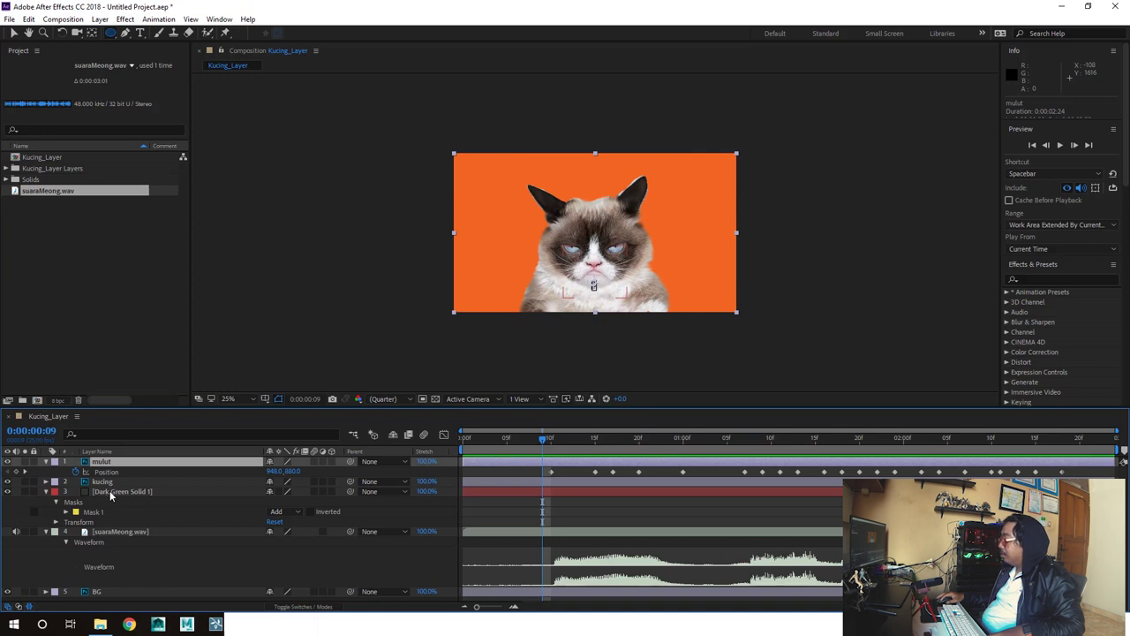
pyautogui.keyDown('shift'); pyautogui.click(110, 491); pyautogui.keyUp('shift')
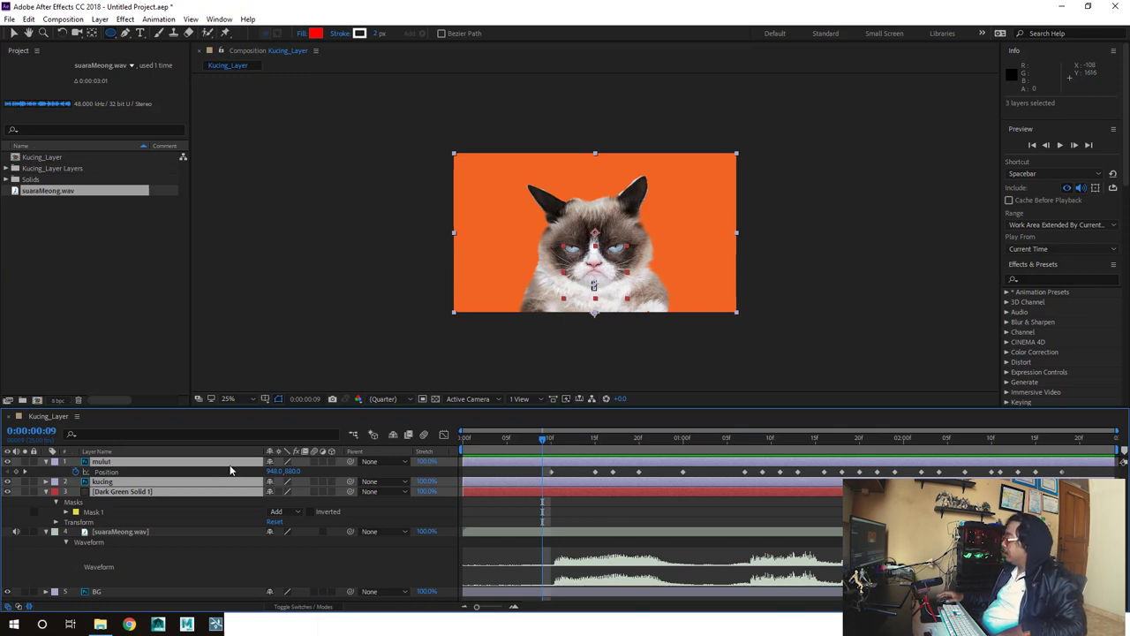
# Pre-compose mulut, kucing and Dark Green Solid 1 into a new composition named 'Ucing', moving all attributes.
pyautogui.click(101, 19)
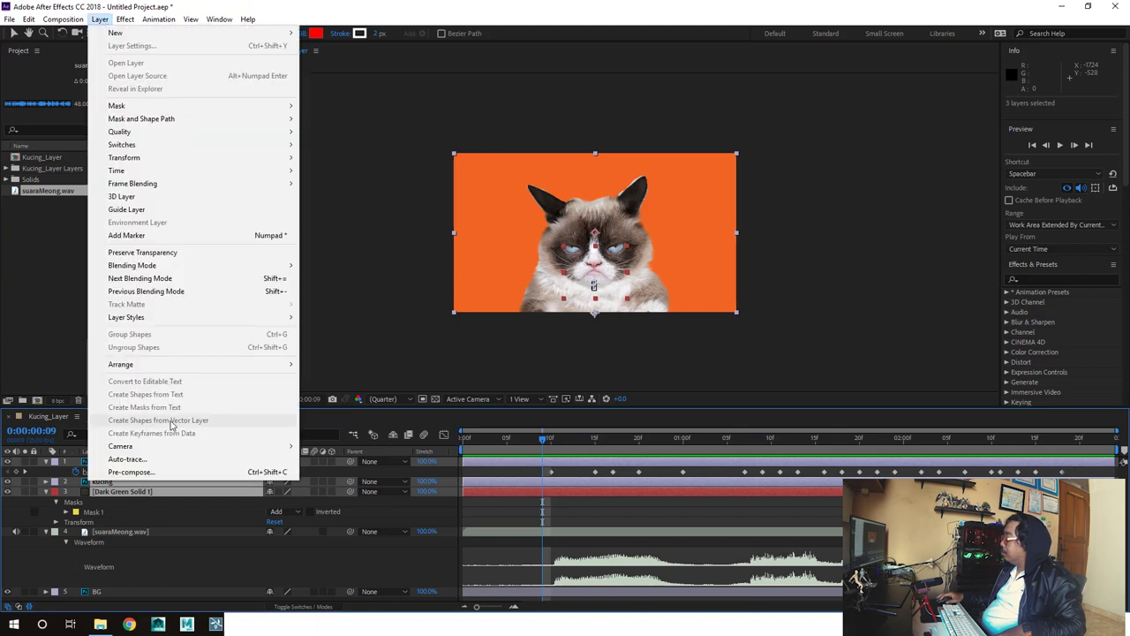
pyautogui.click(269, 474)
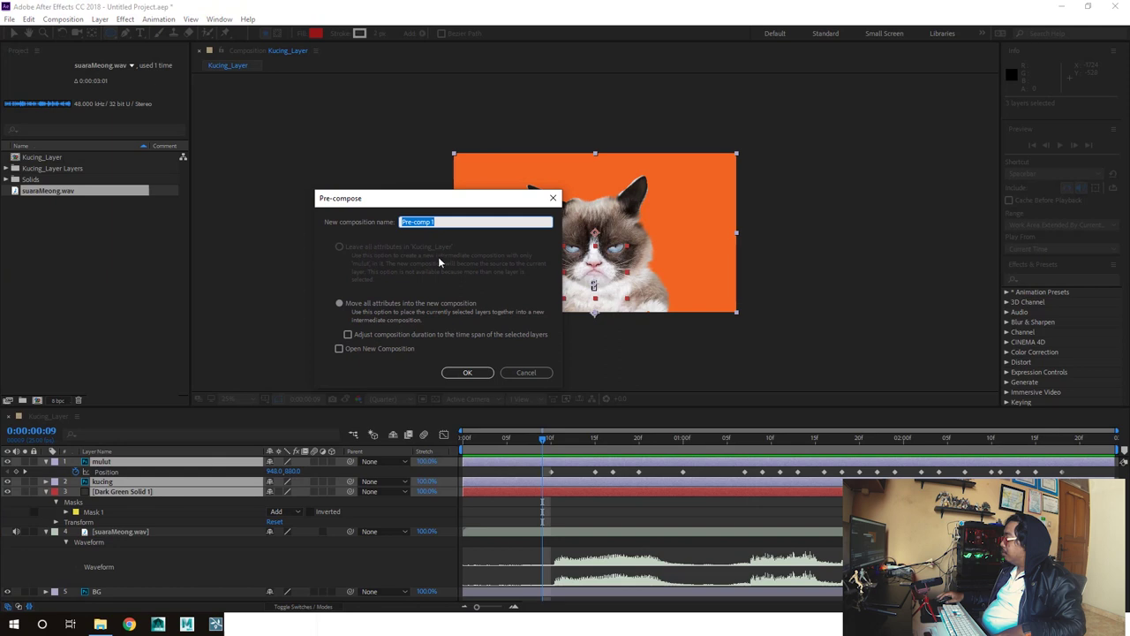
pyautogui.moveTo(440, 221); pyautogui.dragTo(312, 221)
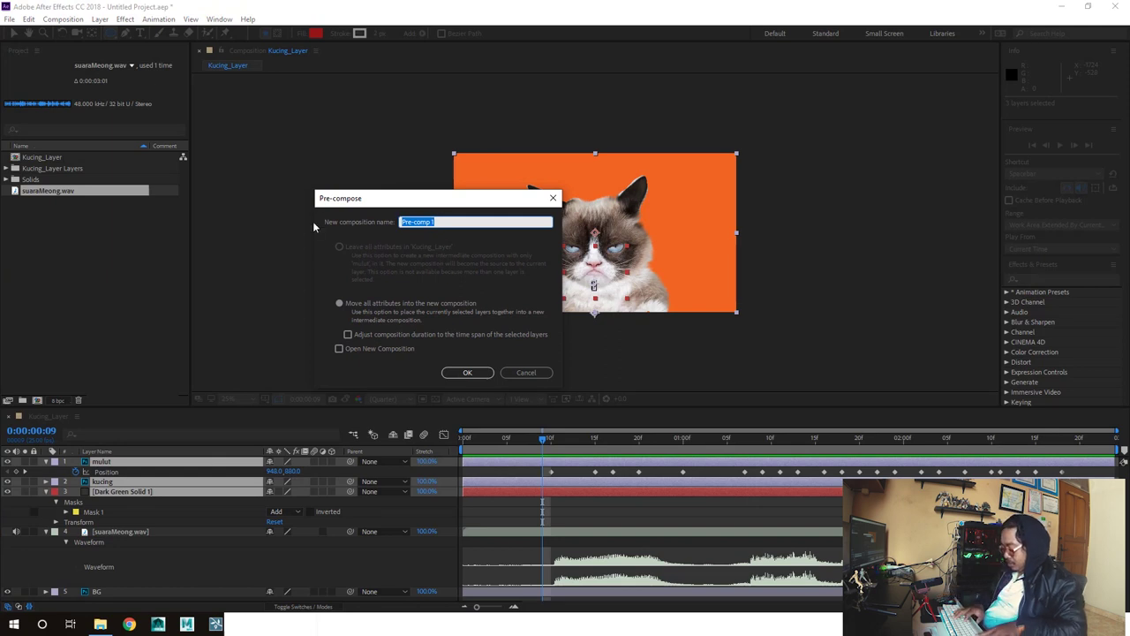
pyautogui.write('Ucing')
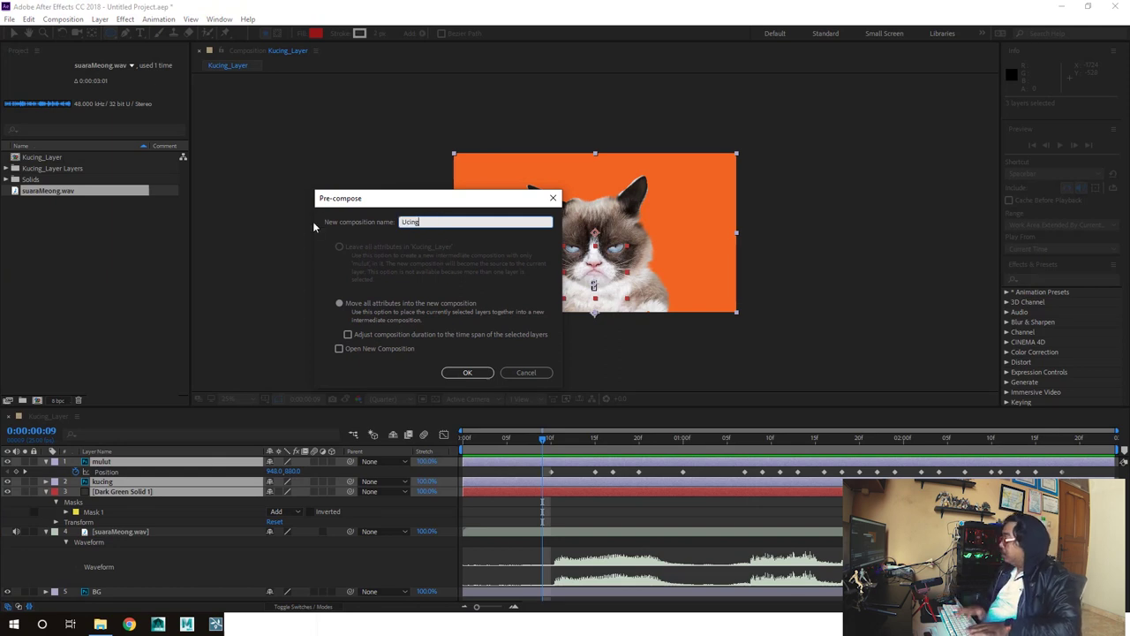
pyautogui.click(487, 371)
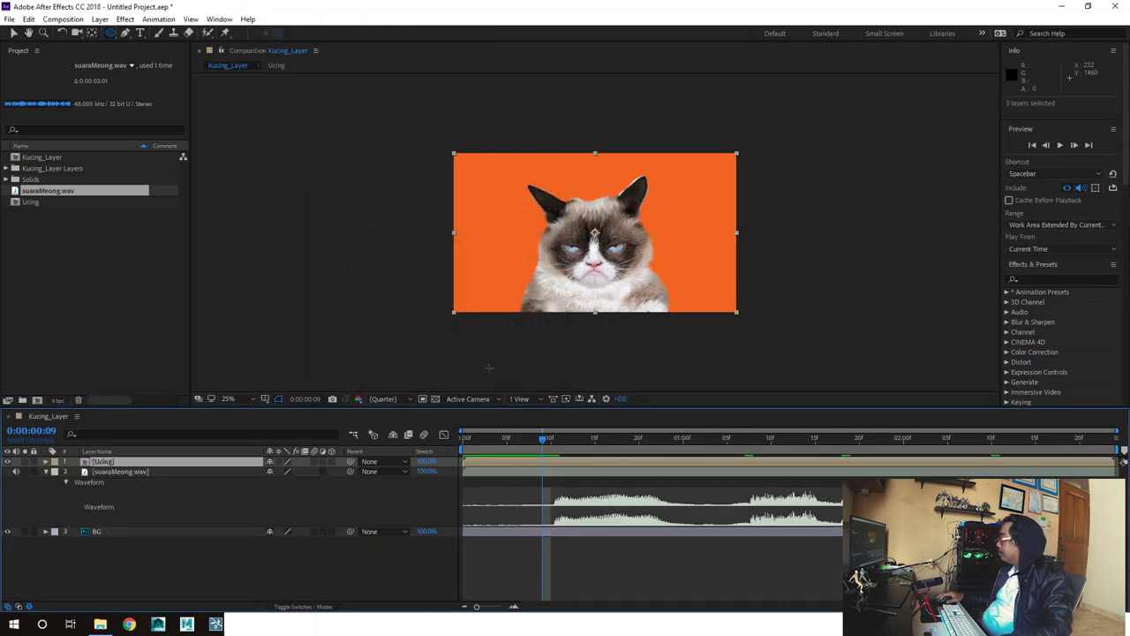
pyautogui.click(516, 460)
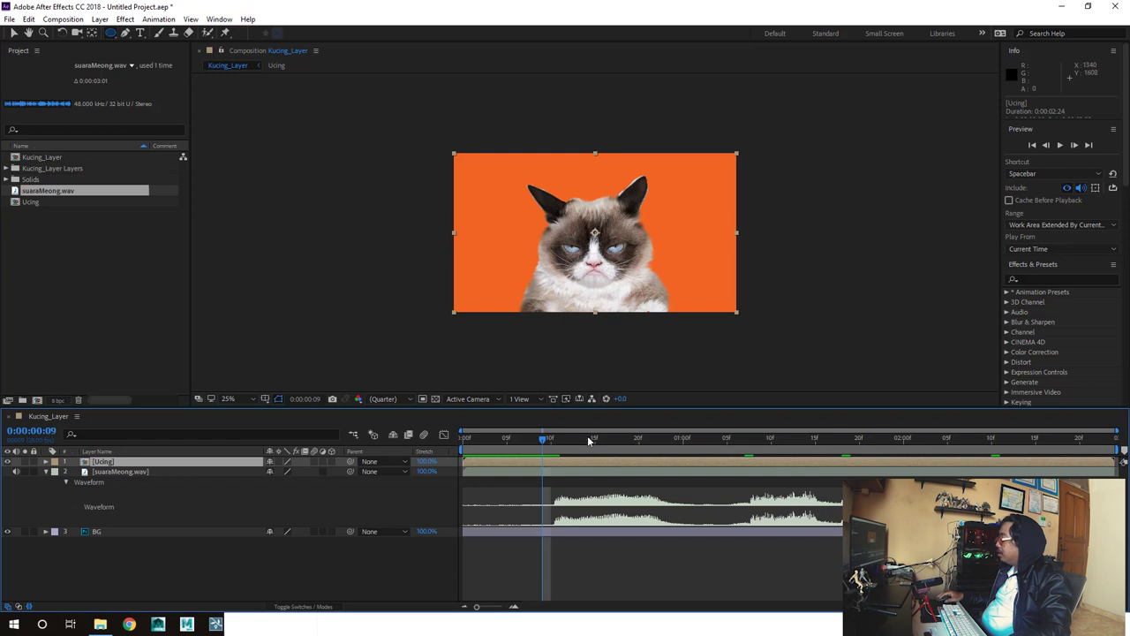
# Open the Ucing precomp to view its layers, then scrub the Kucing_Layer animation back to frame 10.
pyautogui.moveTo(541, 439); pyautogui.dragTo(674, 439)
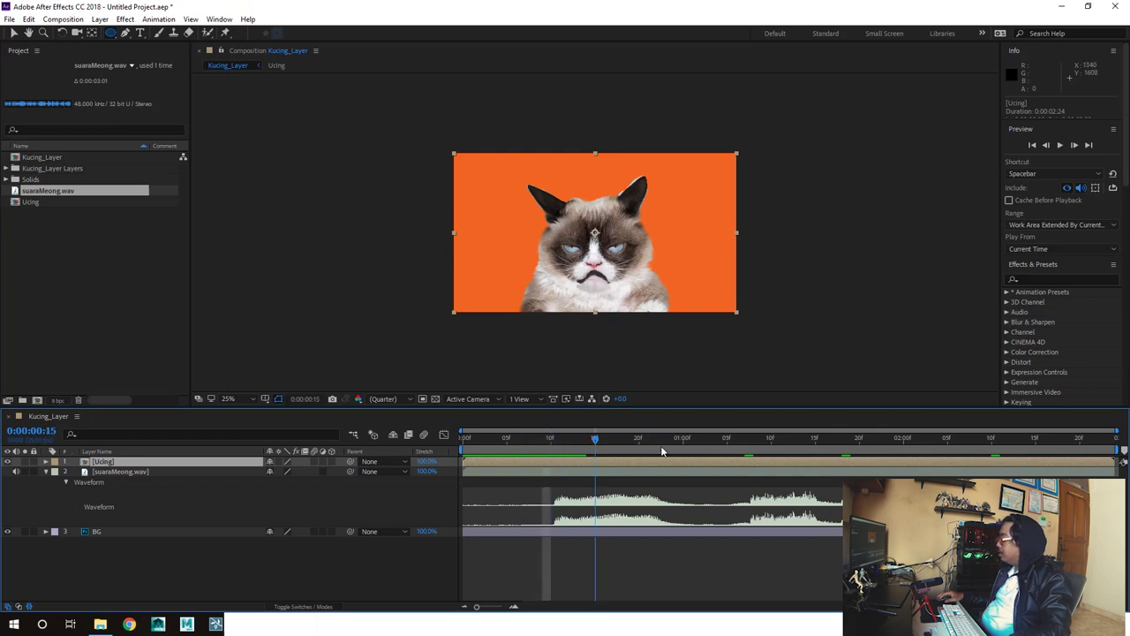
pyautogui.moveTo(606, 445); pyautogui.dragTo(597, 451)
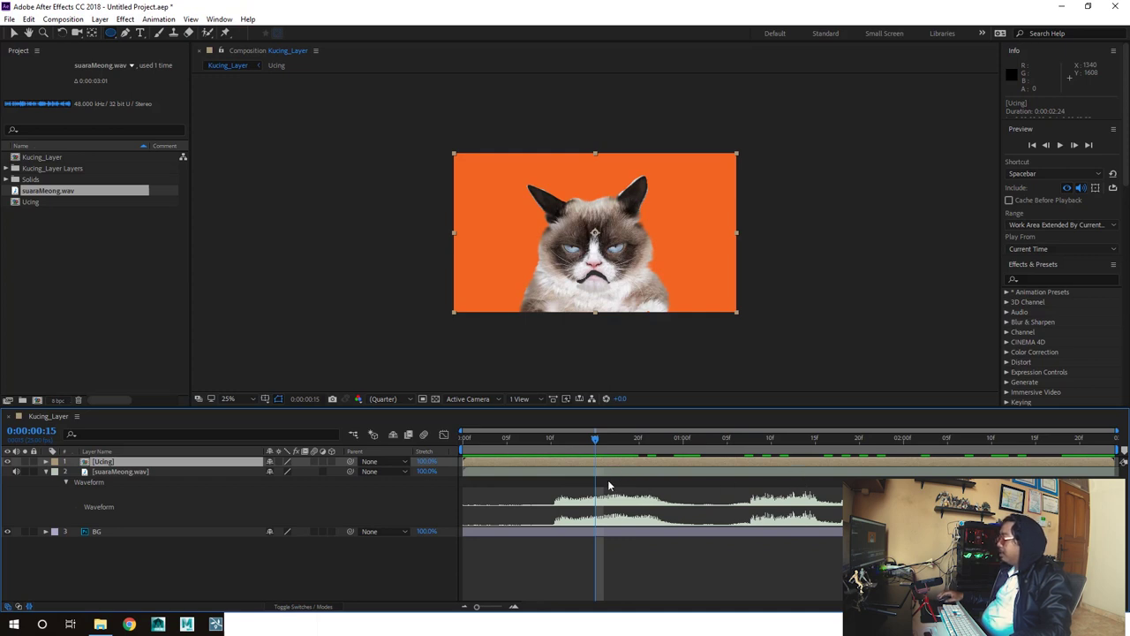
pyautogui.doubleClick(83, 462)
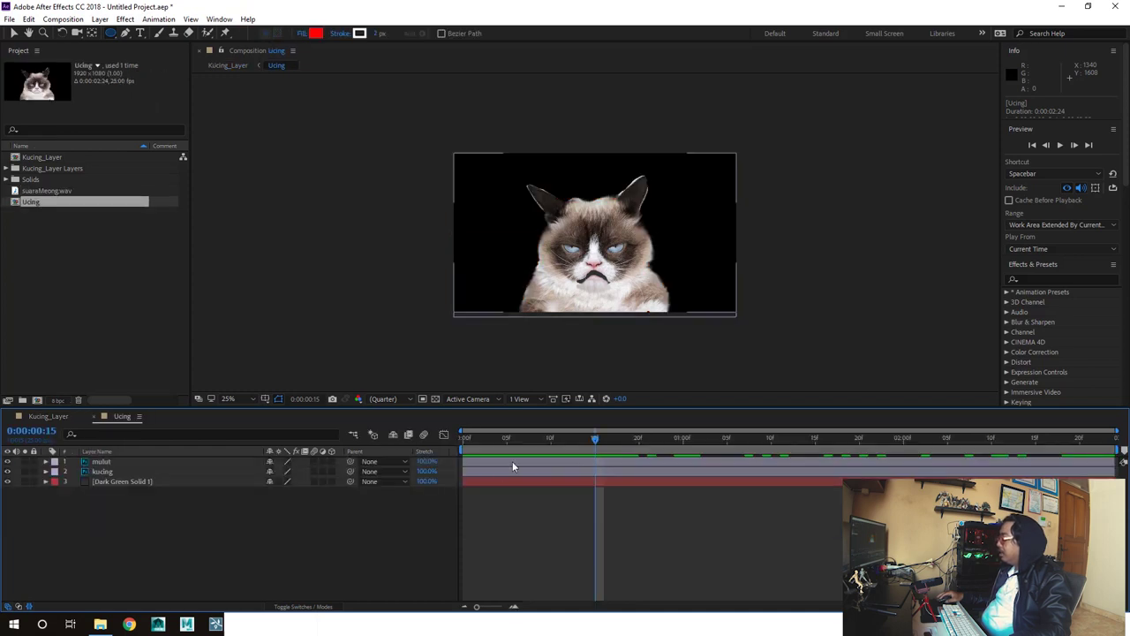
pyautogui.click(53, 417)
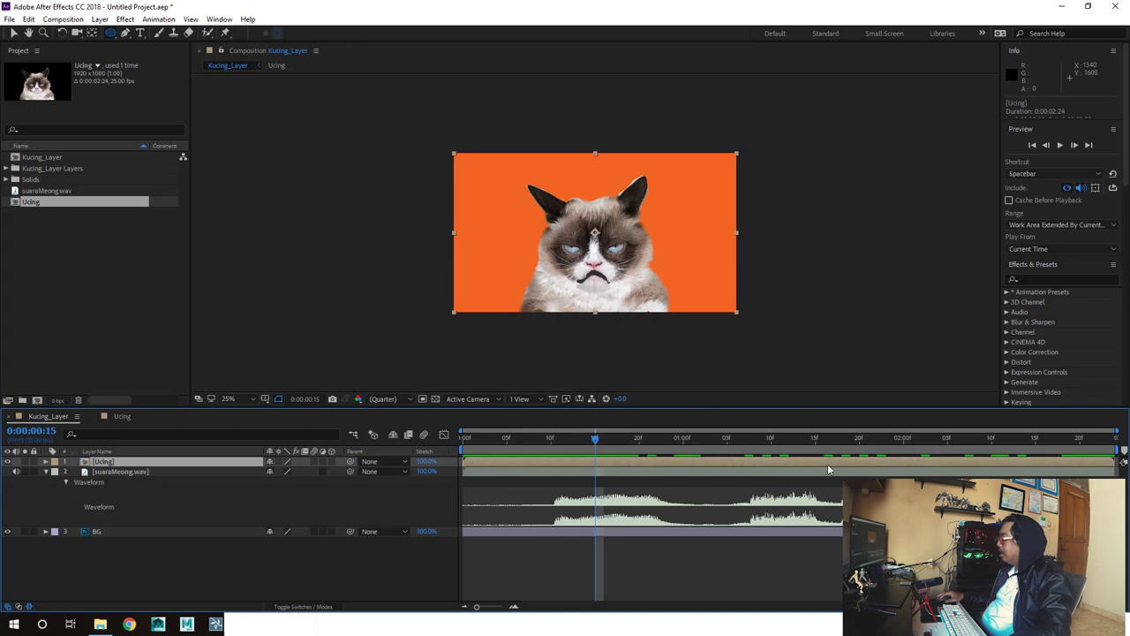
pyautogui.moveTo(599, 450); pyautogui.dragTo(559, 464)
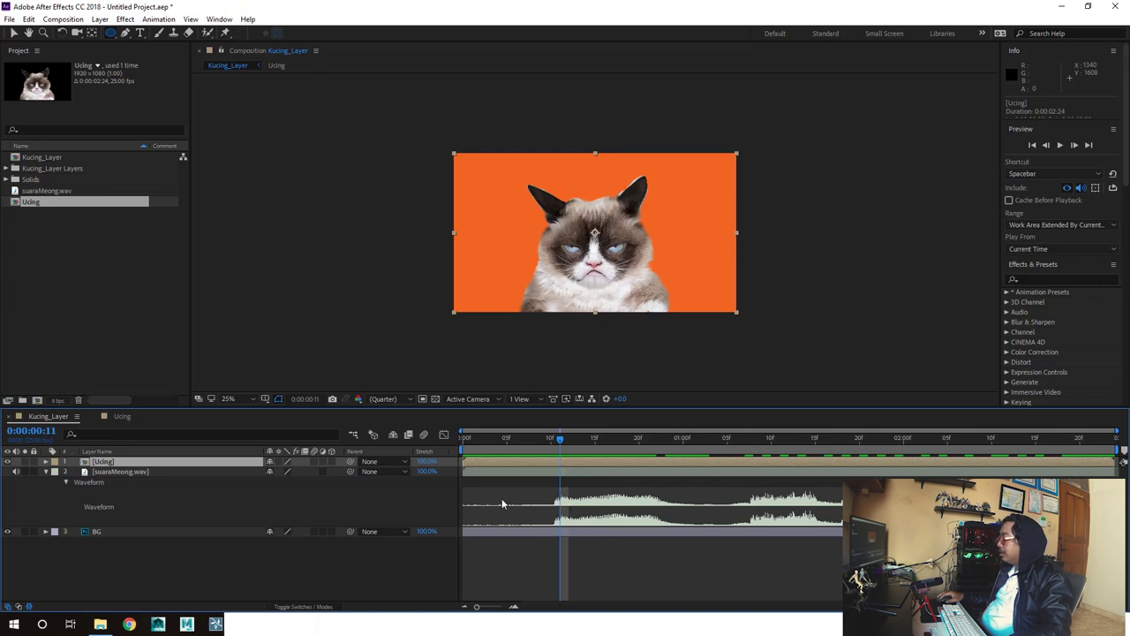
pyautogui.moveTo(563, 445); pyautogui.dragTo(551, 445)
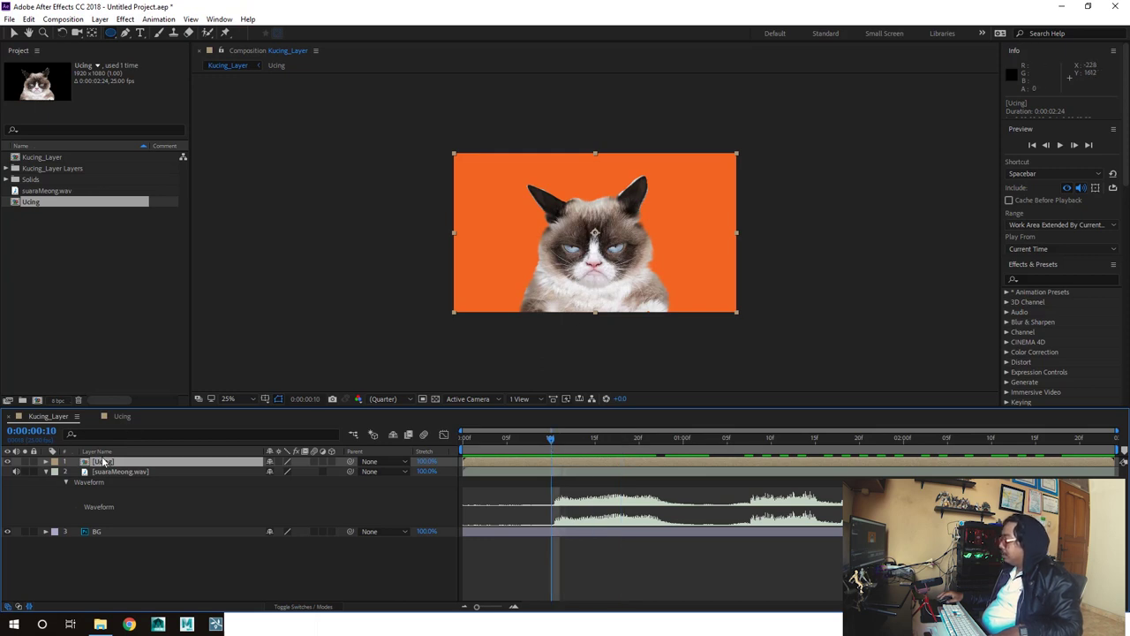
# Add a white (FCFCFC) Stroke layer style to the Ucing layer with size 0.9.
pyautogui.click(100, 19)
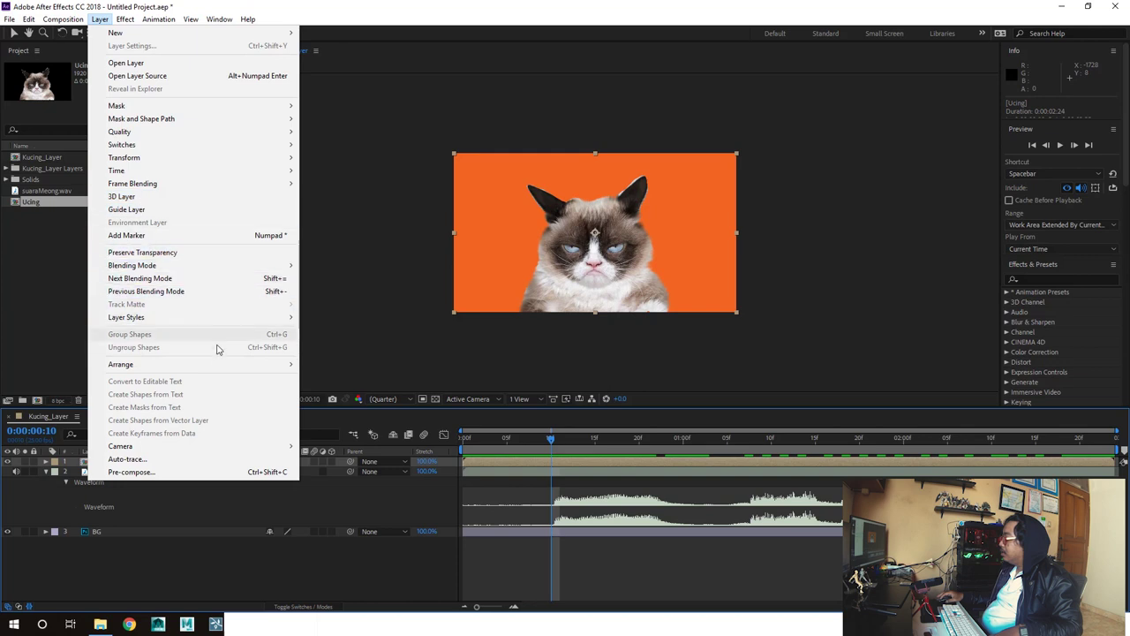
pyautogui.moveTo(234, 318)
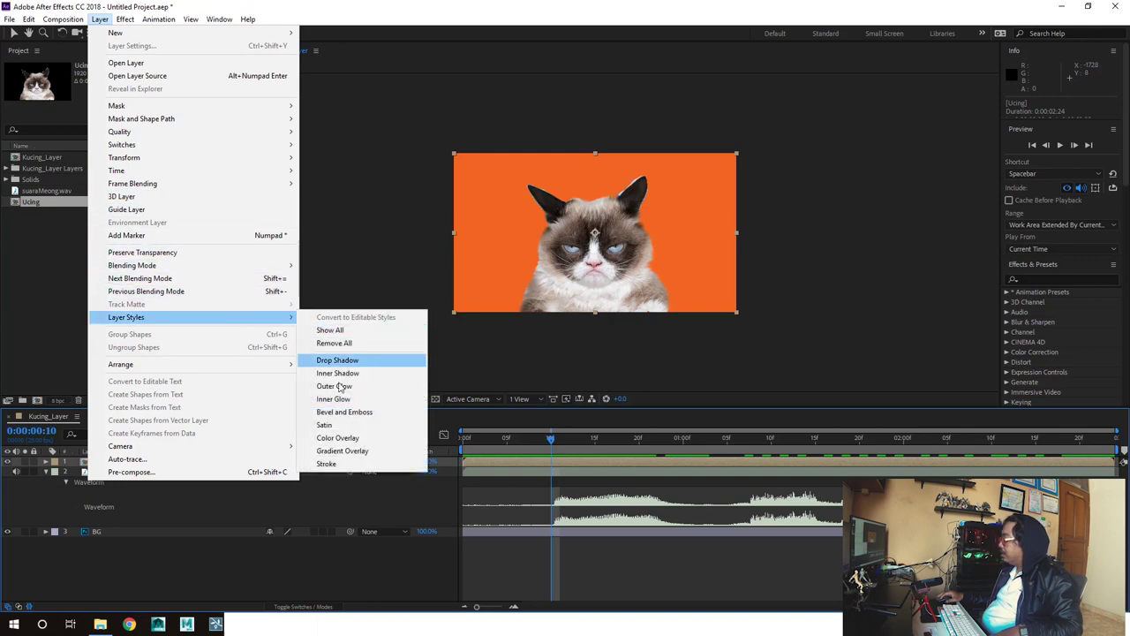
pyautogui.click(344, 466)
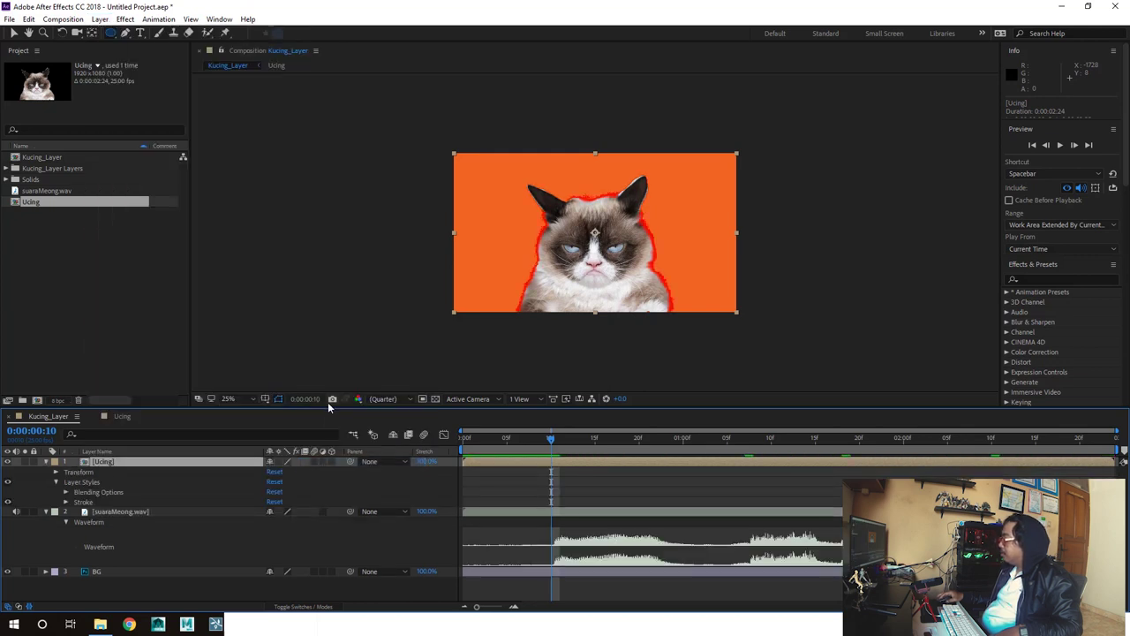
pyautogui.click(66, 501)
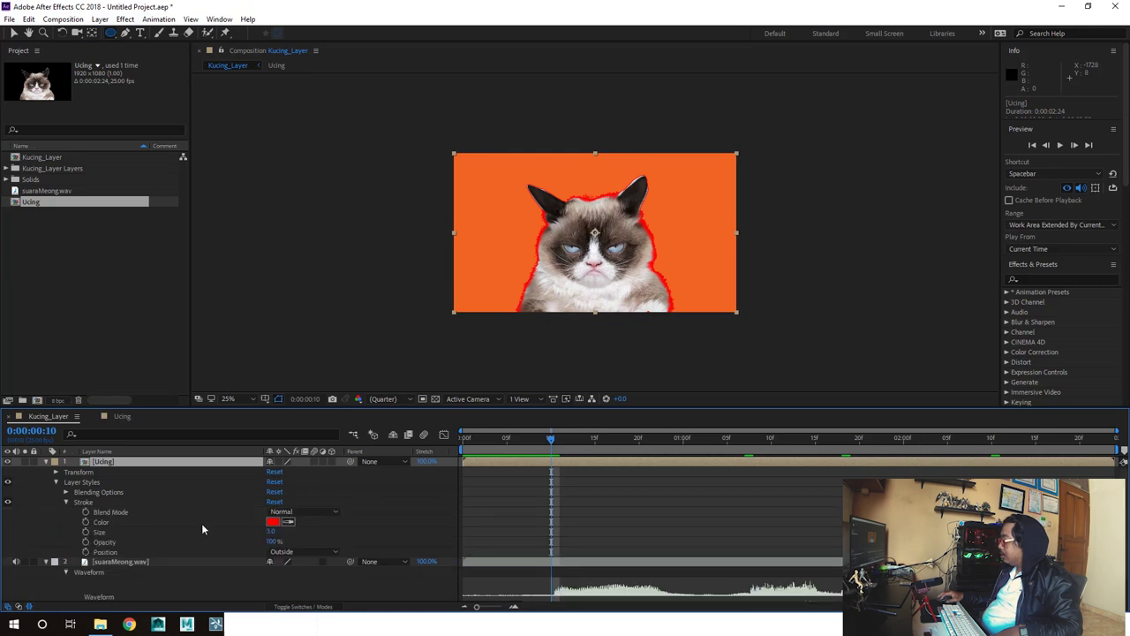
pyautogui.click(271, 522)
pyautogui.moveTo(382, 456); pyautogui.dragTo(345, 407)
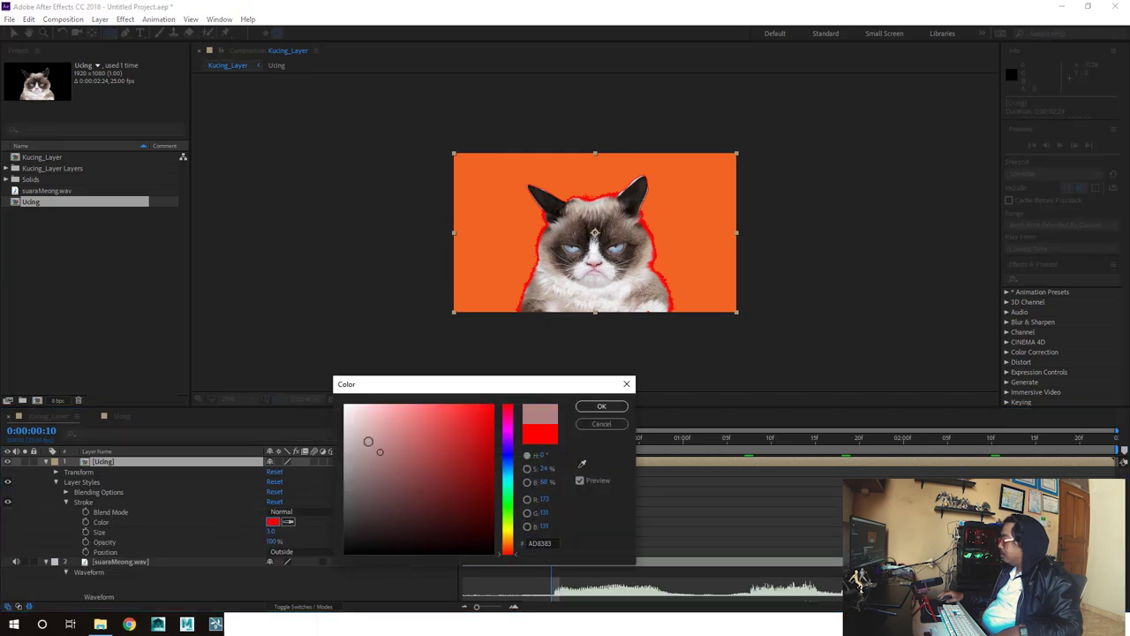
pyautogui.click(598, 408)
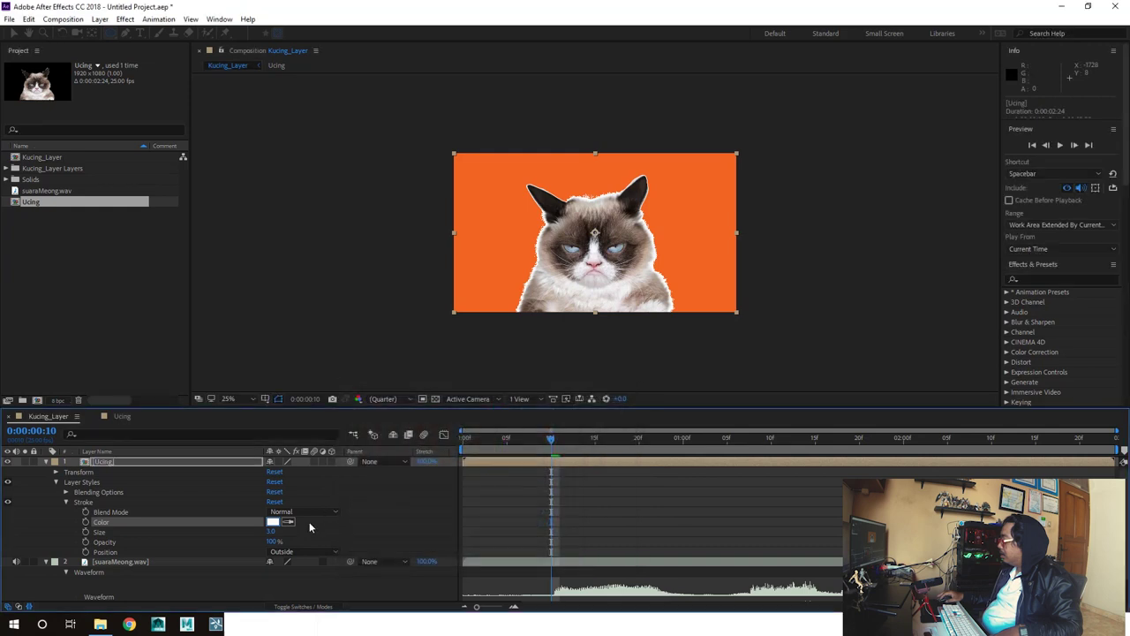
pyautogui.moveTo(270, 531); pyautogui.dragTo(309, 532)
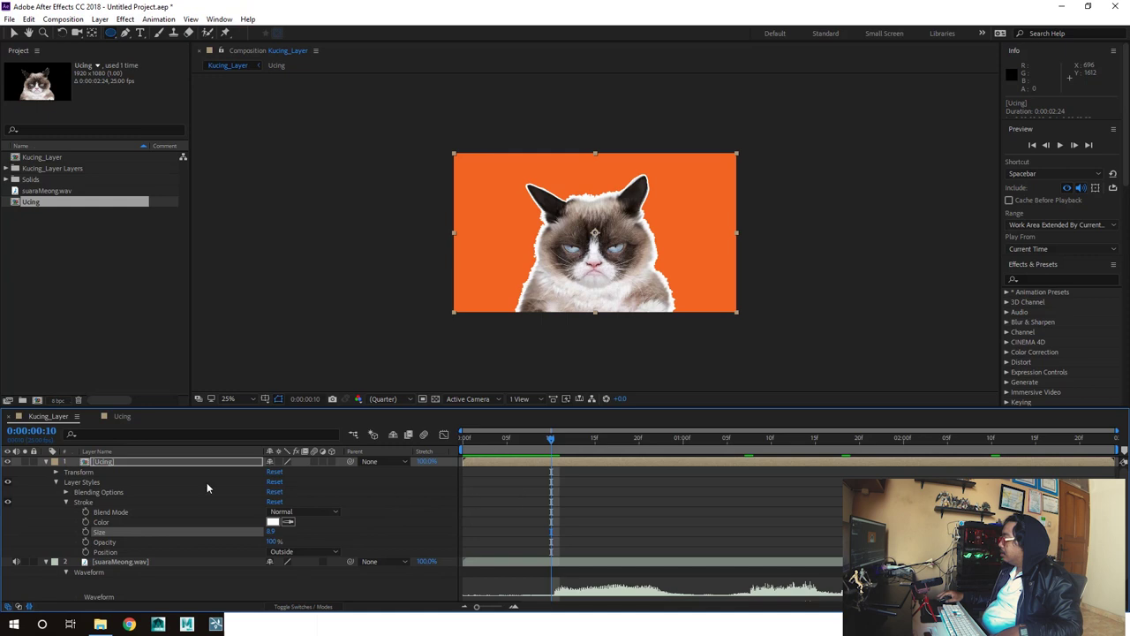
pyautogui.click(102, 460)
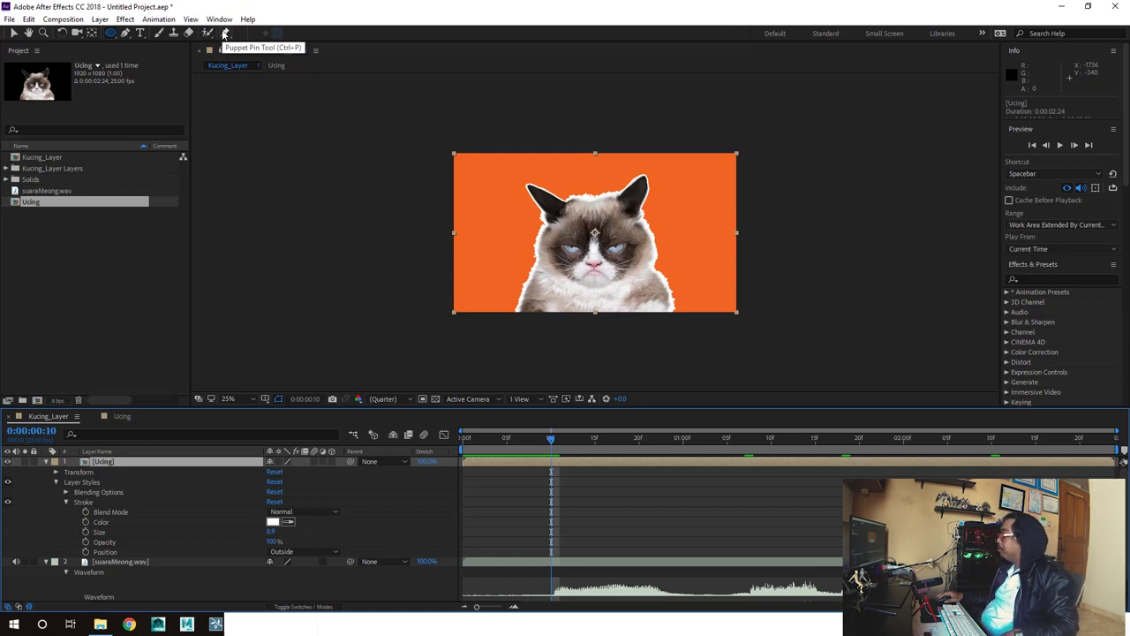
# Place Puppet pins on the cat's forehead and chin.
pyautogui.click(225, 34)
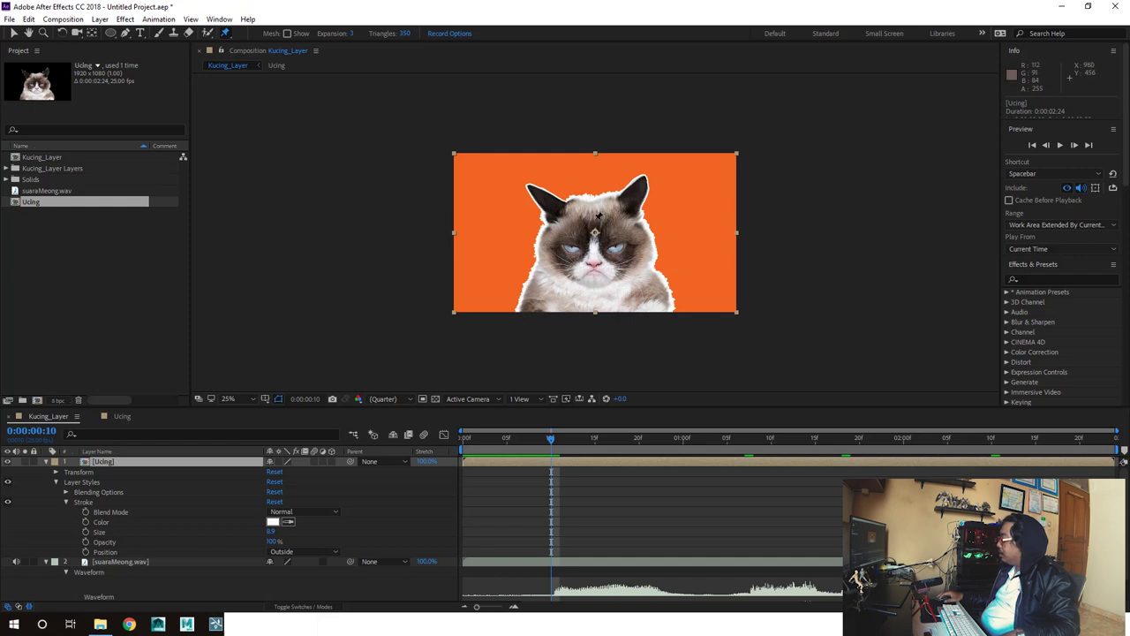
pyautogui.click(594, 219)
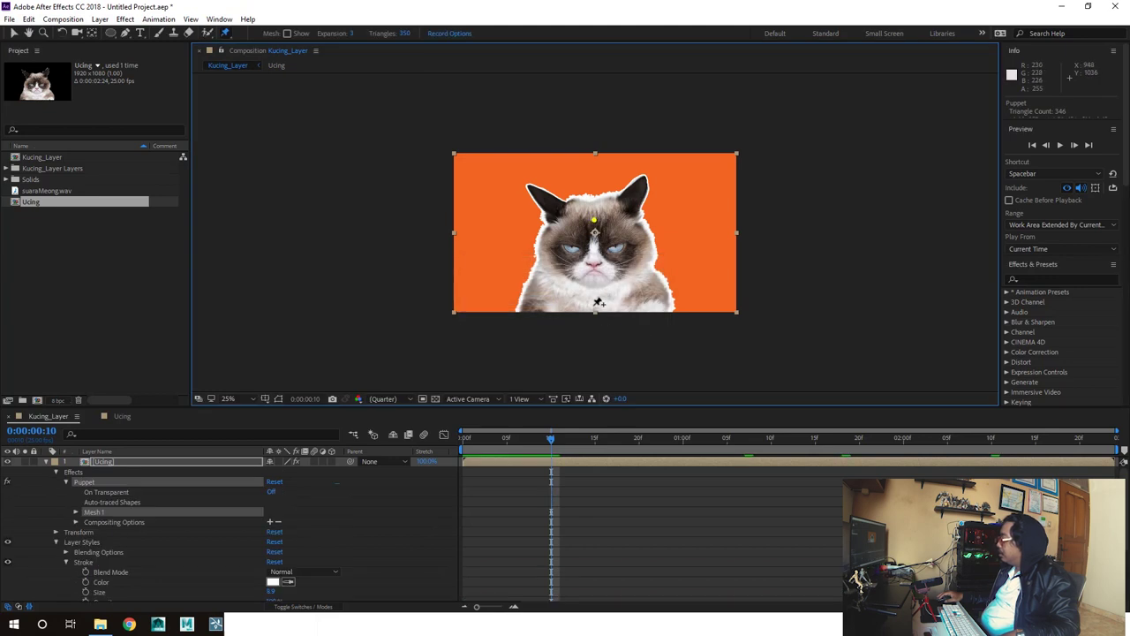
pyautogui.click(596, 305)
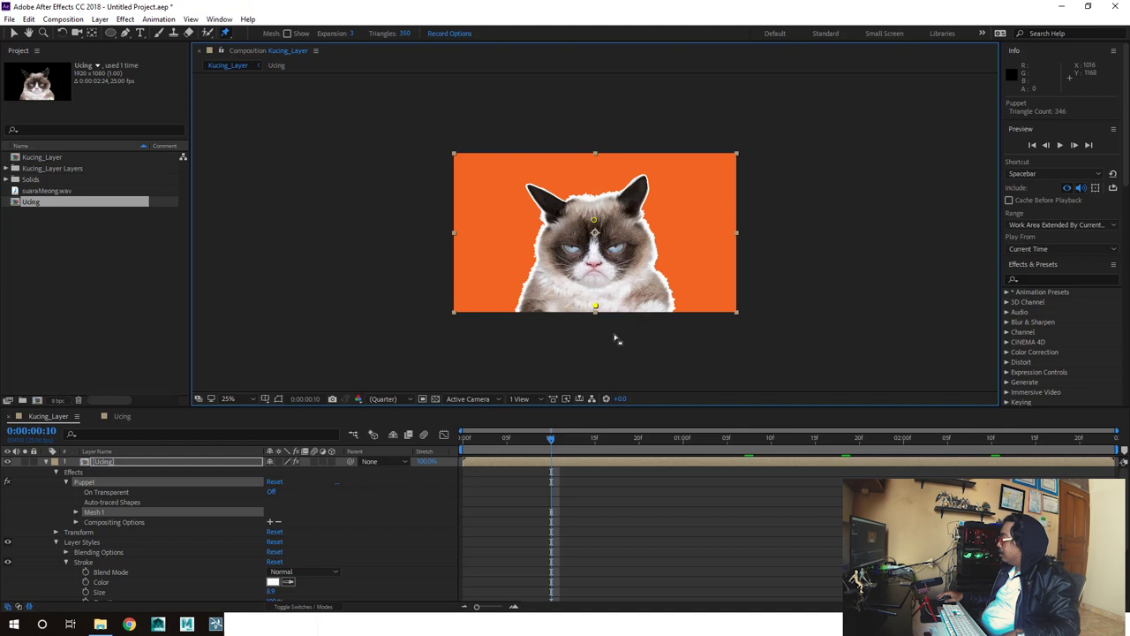
pyautogui.click(521, 460)
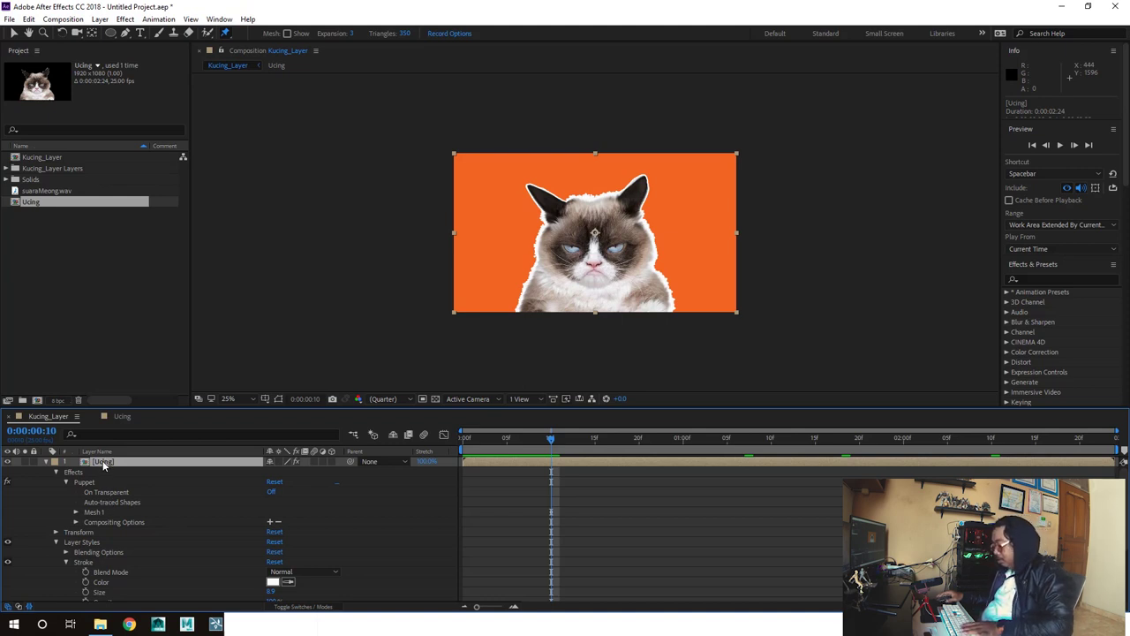
# Shift the puppet pin keyframes to frame 15.
pyautogui.press('u')
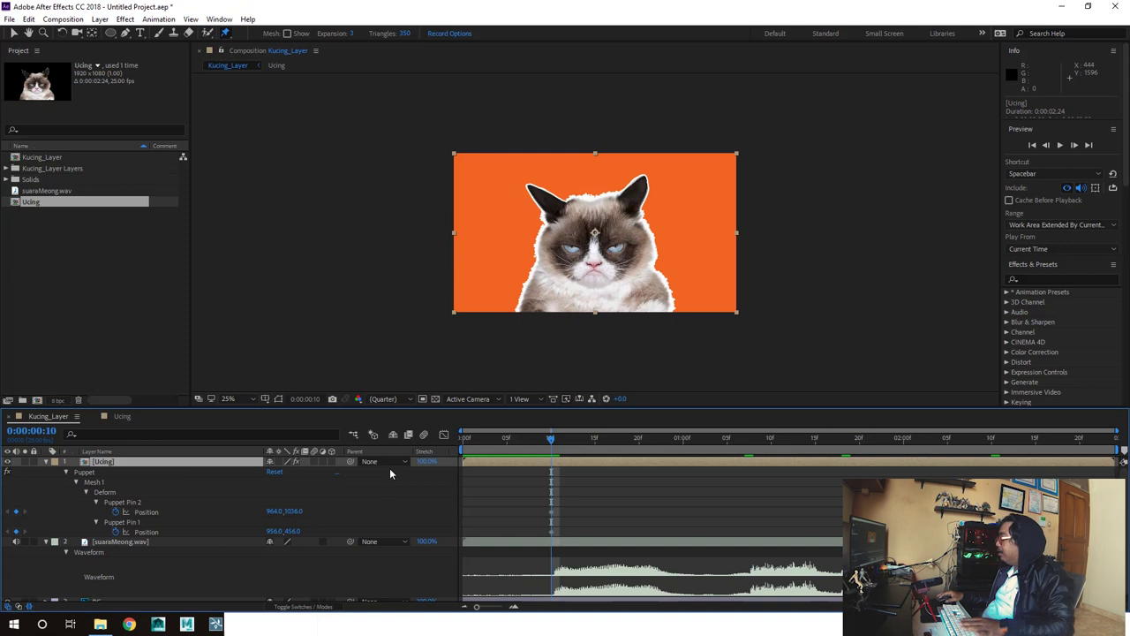
pyautogui.moveTo(537, 438); pyautogui.dragTo(594, 446)
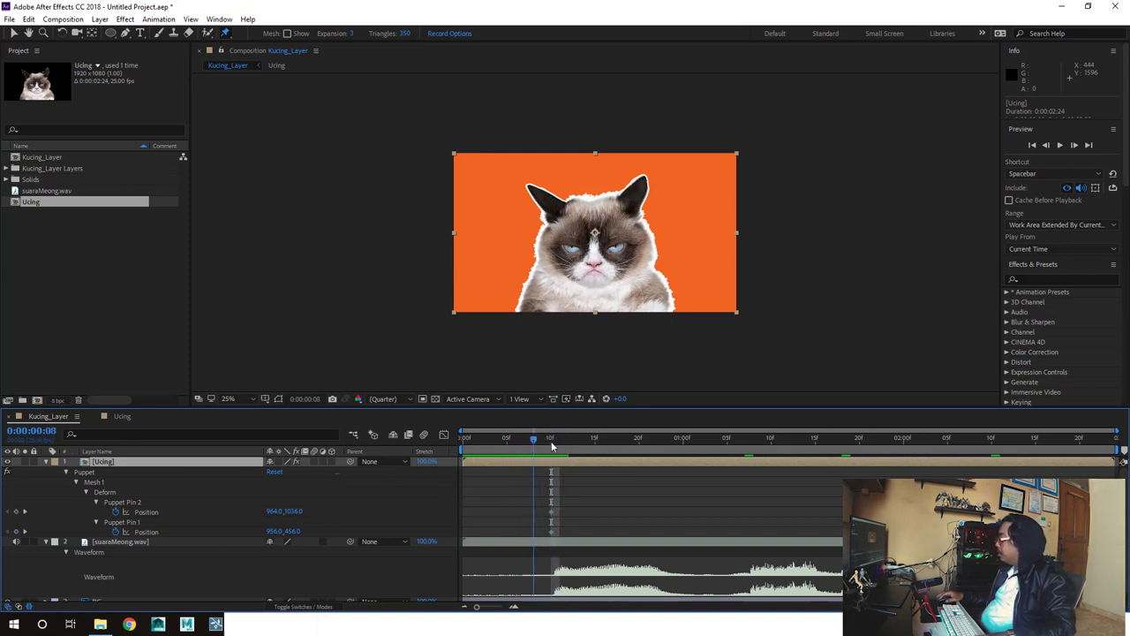
pyautogui.moveTo(551, 521); pyautogui.dragTo(604, 547)
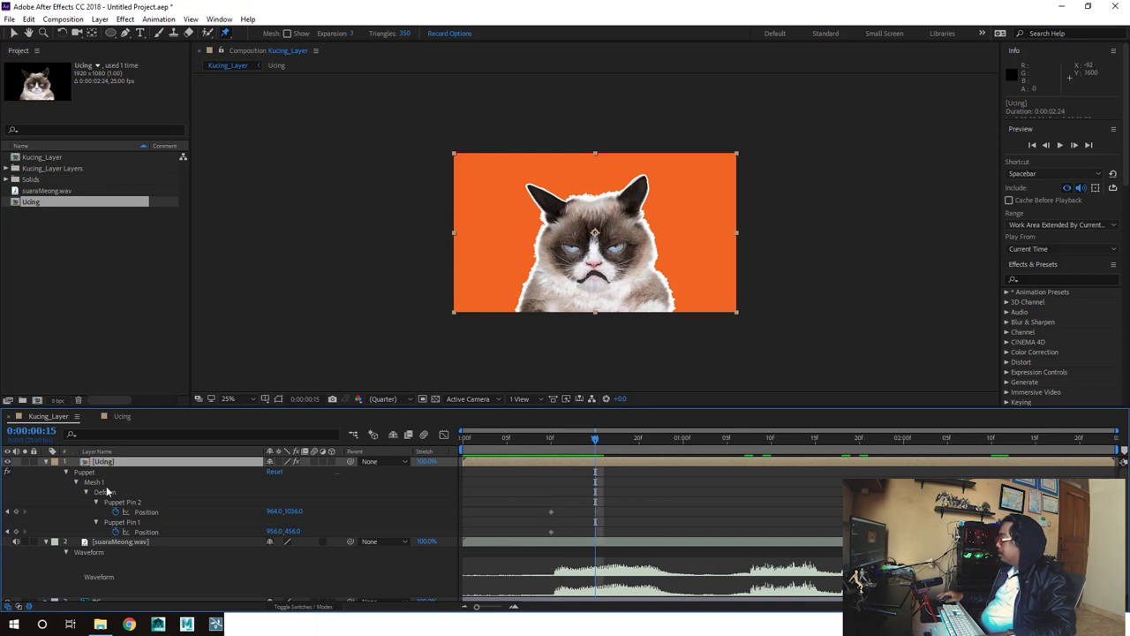
pyautogui.click(88, 474)
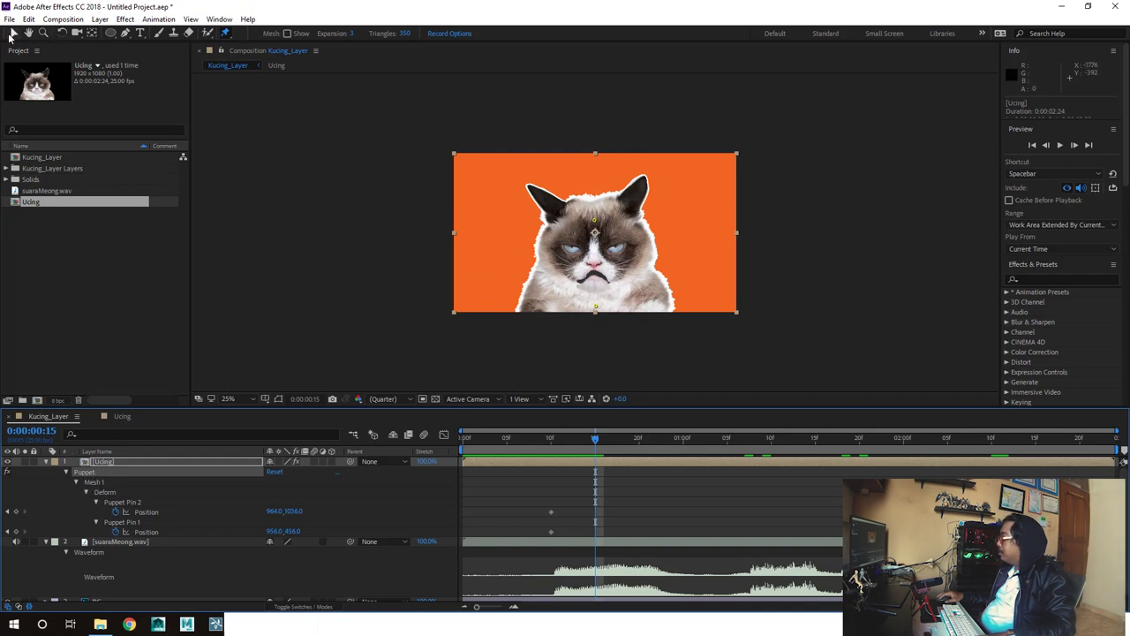
# Drag Pin 1 left to tilt the cat's head, undoing an accidental vertical stretch.
pyautogui.click(12, 35)
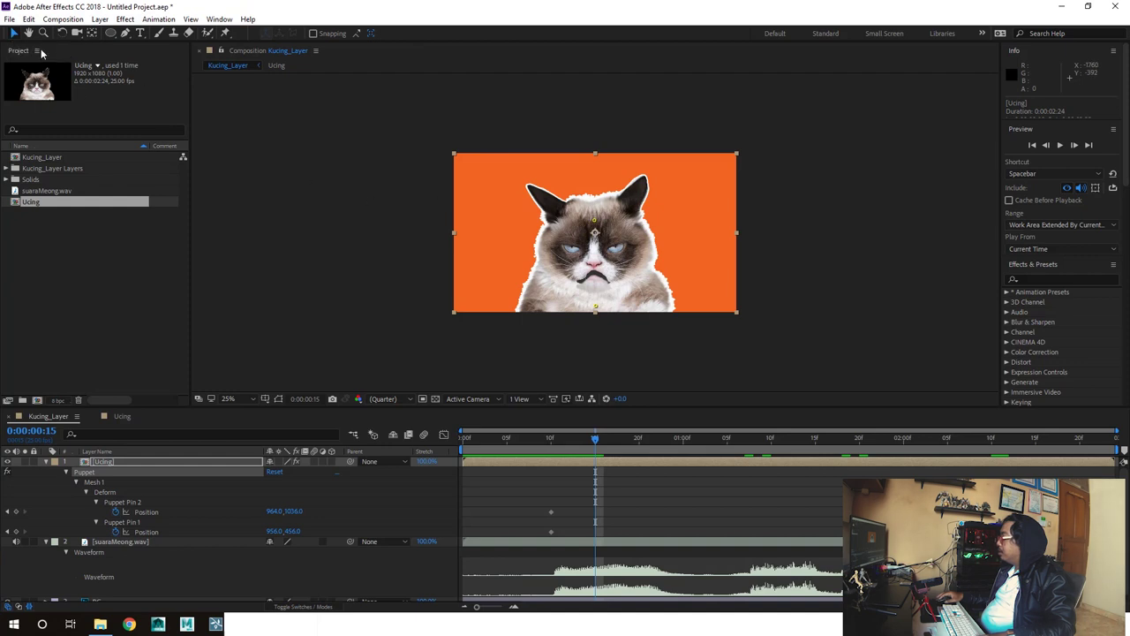
pyautogui.moveTo(596, 228); pyautogui.dragTo(583, 221)
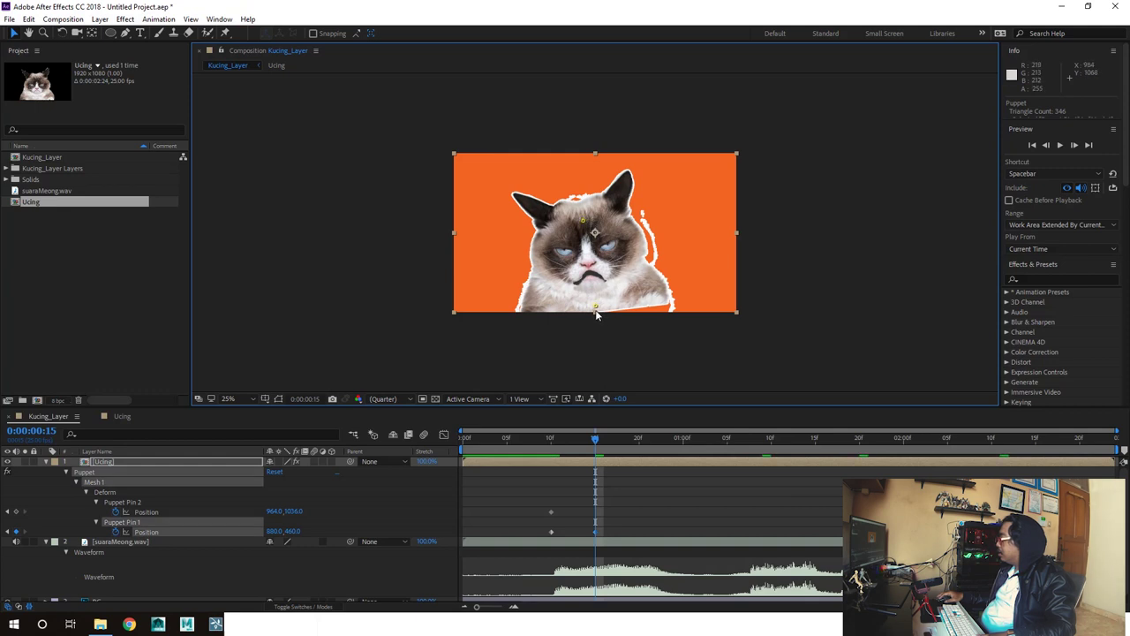
pyautogui.moveTo(595, 311); pyautogui.dragTo(593, 315)
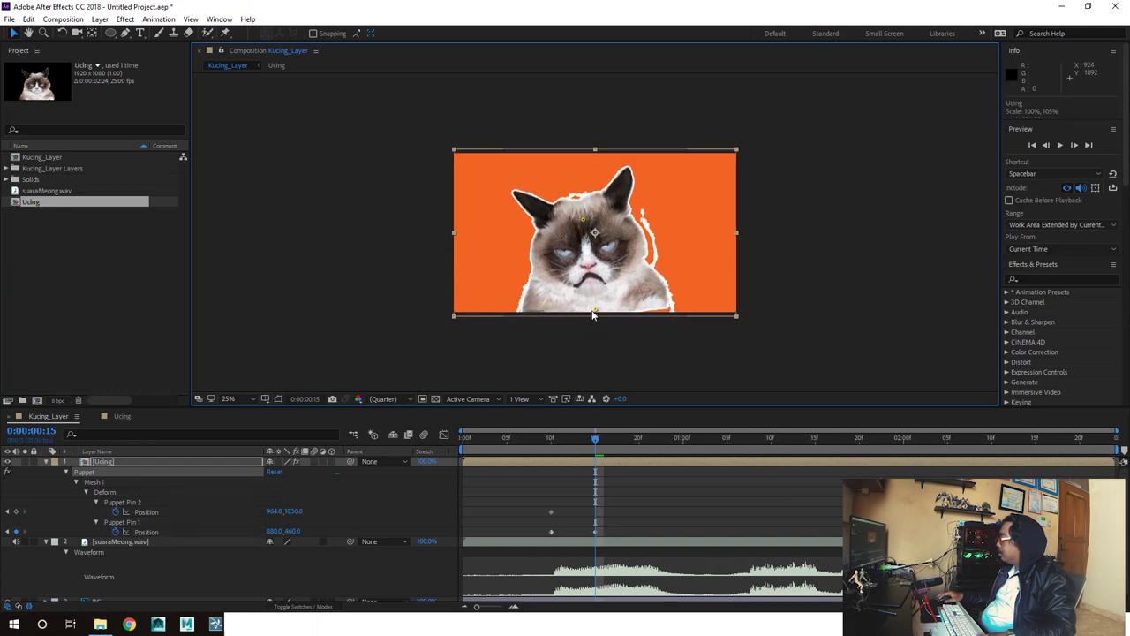
pyautogui.hotkey('ctrl', 'z')
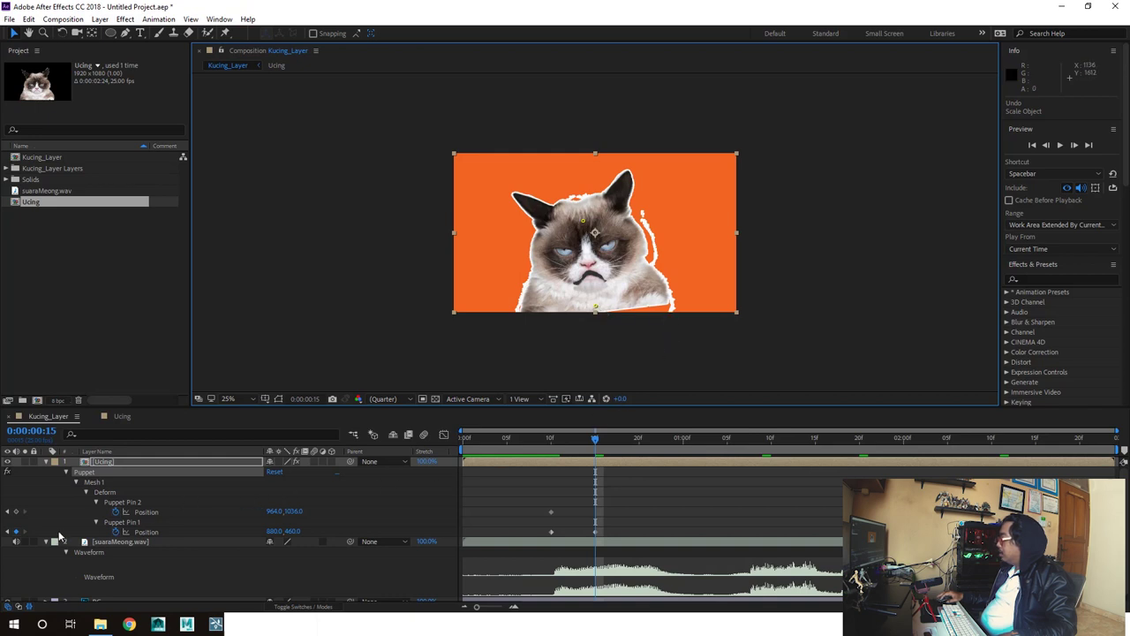
pyautogui.click(104, 461)
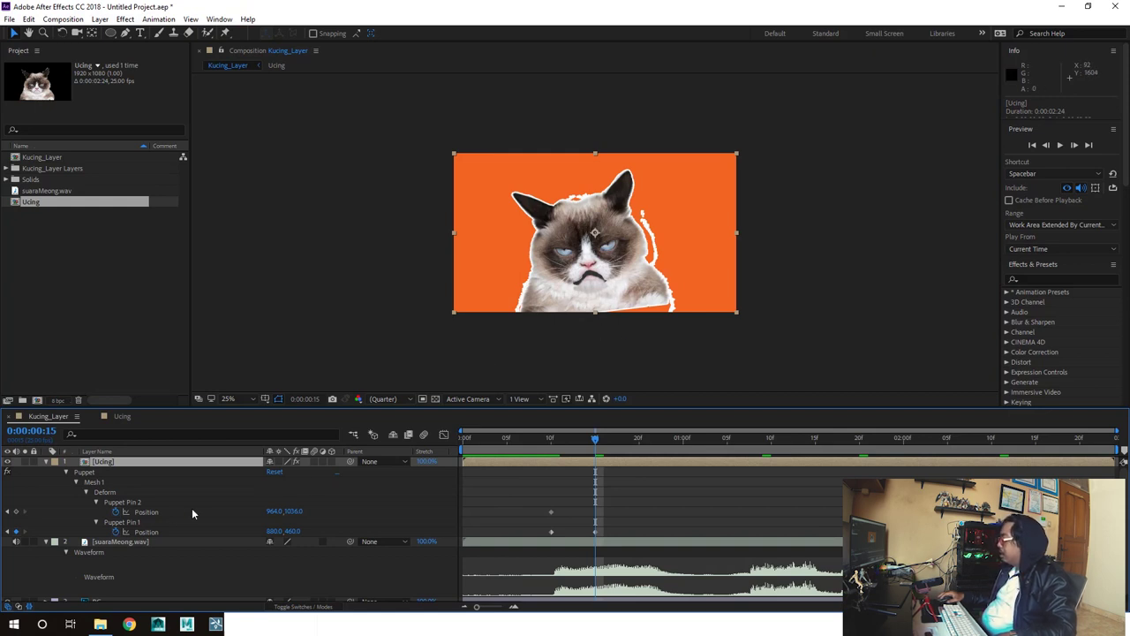
# Delete the Stroke layer style to remove the cat's white outline.
pyautogui.click(65, 472)
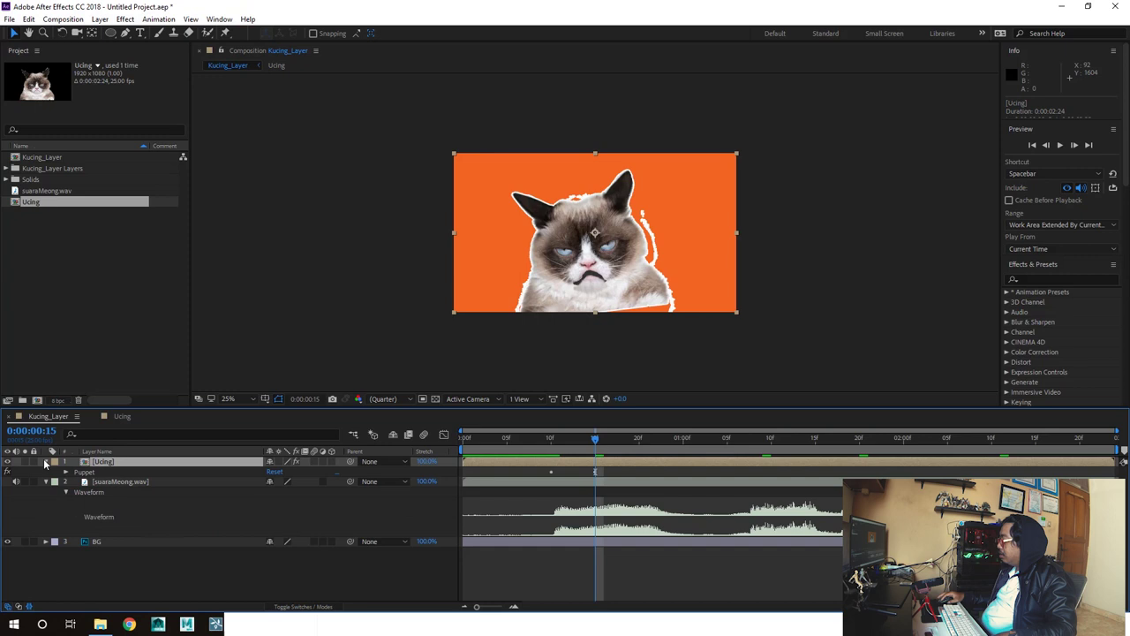
pyautogui.click(67, 473)
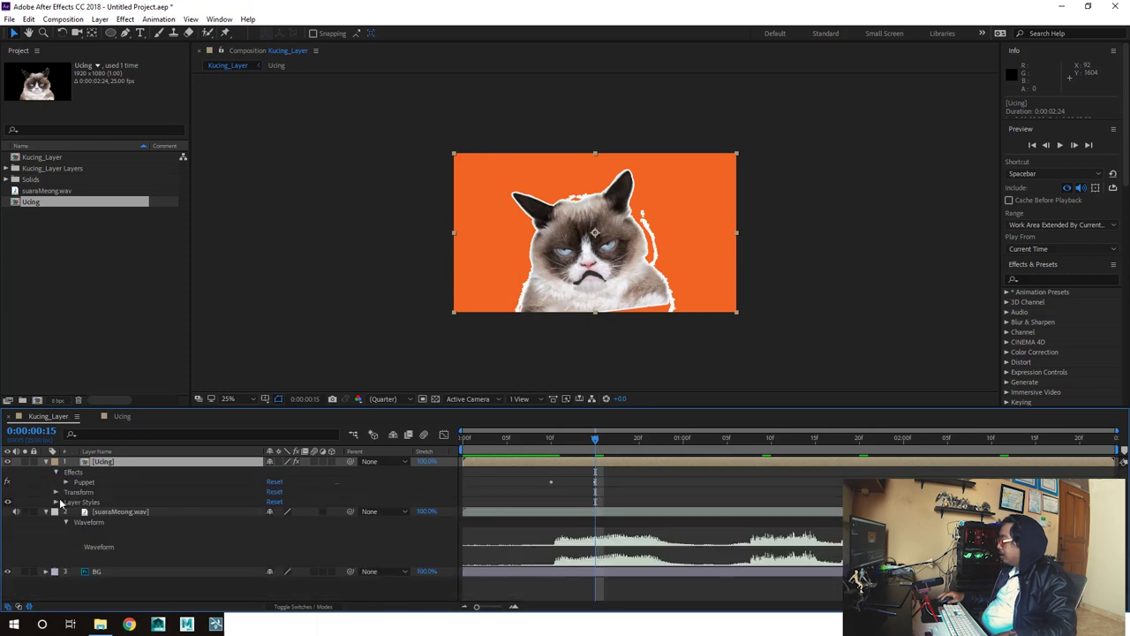
pyautogui.click(57, 502)
pyautogui.click(82, 521)
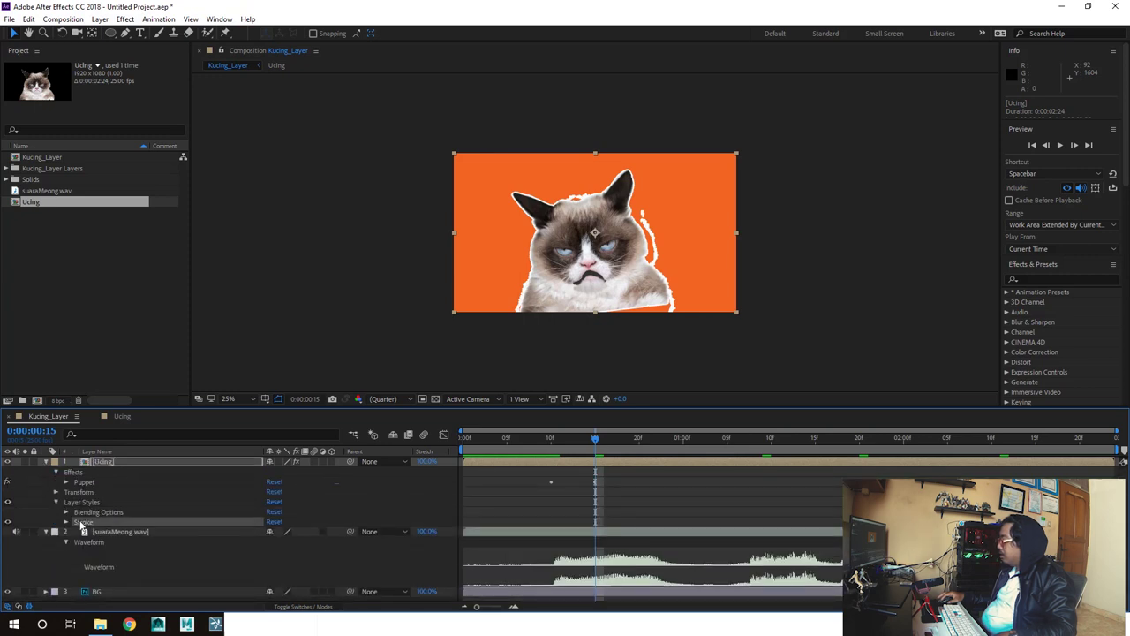
pyautogui.press('Delete')
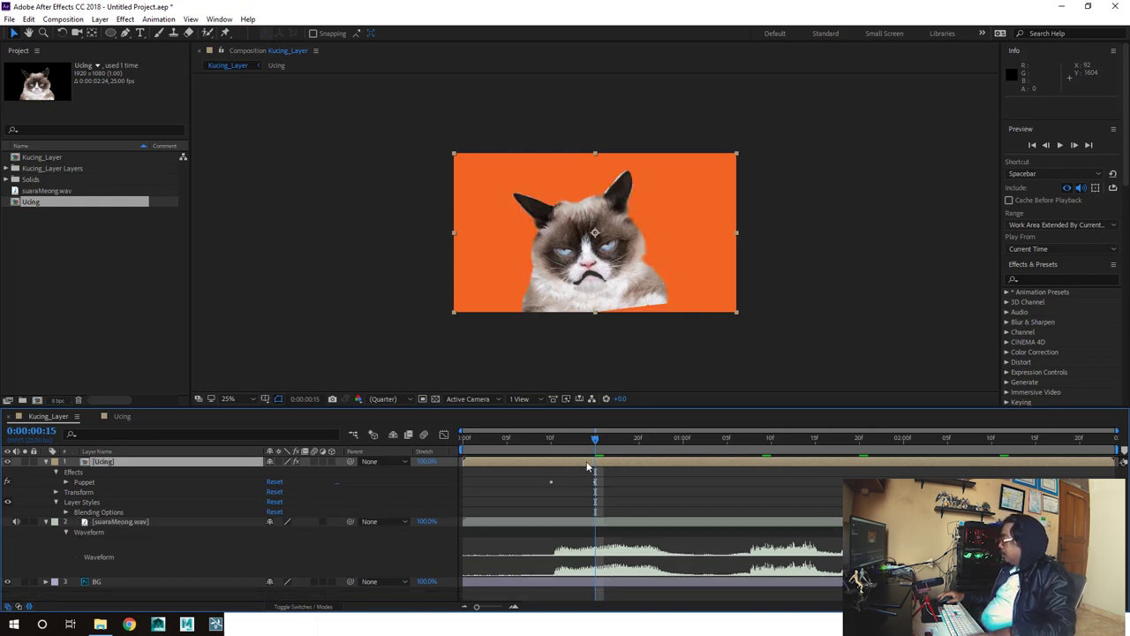
# Record Puppet Pin 1 wobbling the cat's head out to about 2 seconds.
pyautogui.press('u')
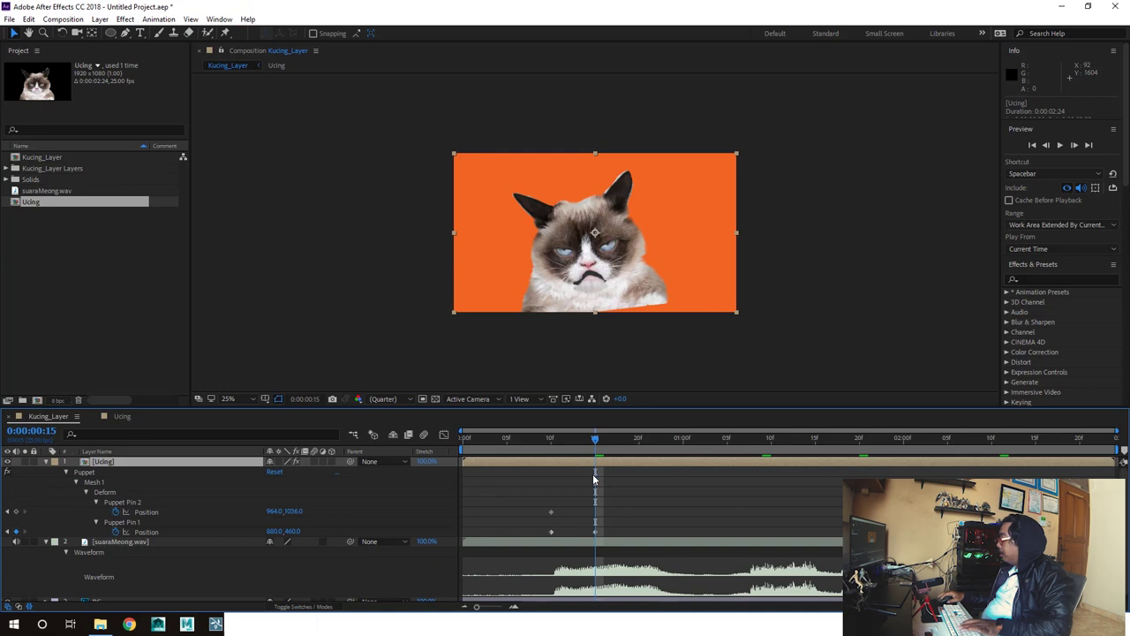
pyautogui.press('pagedown')
pyautogui.press('pagedown')
pyautogui.press('pagedown')
pyautogui.moveTo(595, 311); pyautogui.dragTo(591, 320)
pyautogui.moveTo(598, 227); pyautogui.dragTo(596, 228)
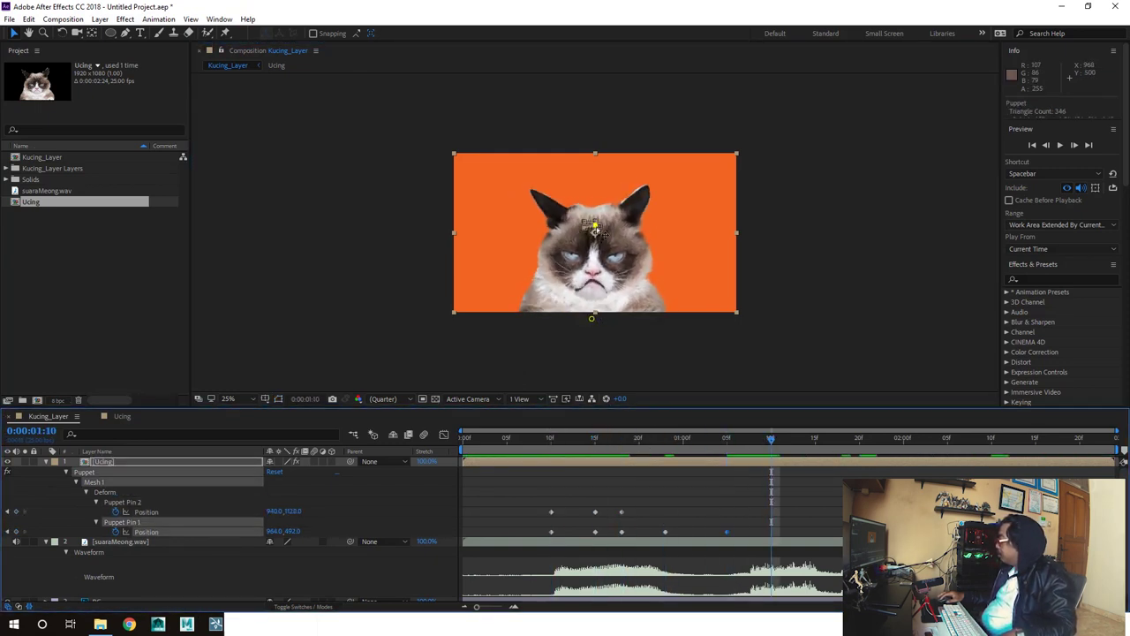
pyautogui.moveTo(596, 228); pyautogui.dragTo(591, 228)
pyautogui.click(464, 437)
# Preview the recorded head animation and scrub through it, then collapse the Puppet properties.
pyautogui.press('space')
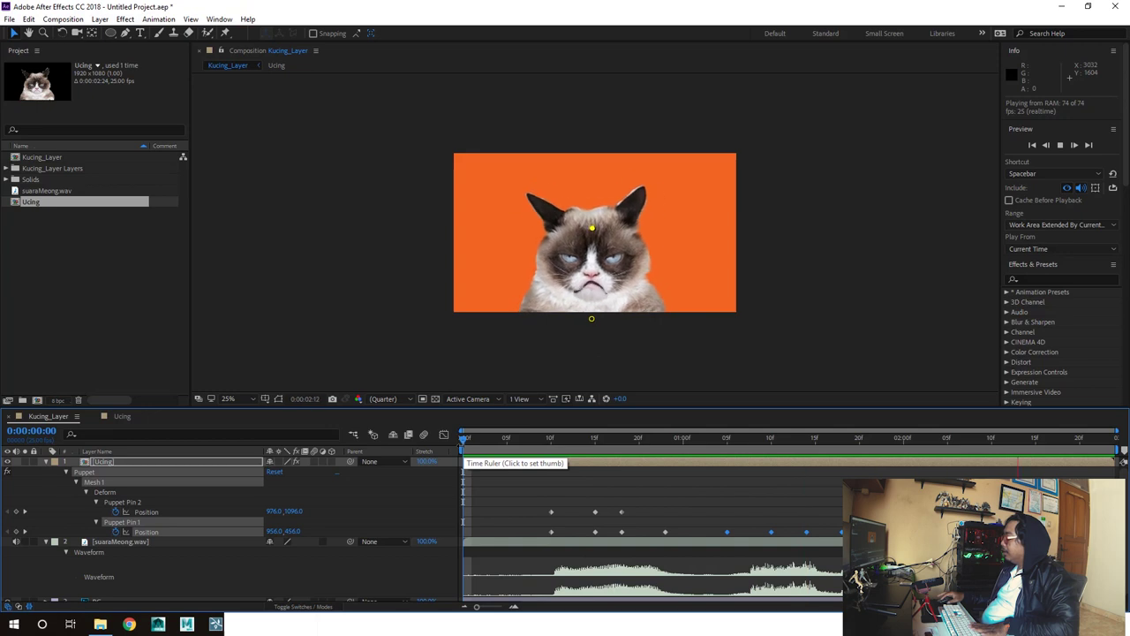
pyautogui.press('space')
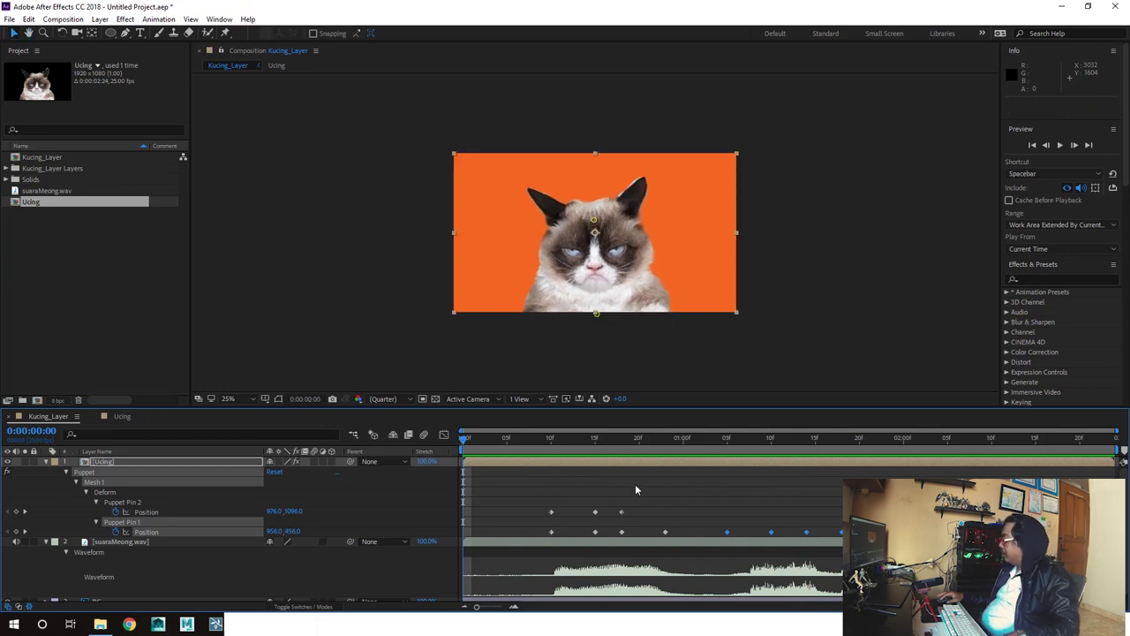
pyautogui.click(613, 439)
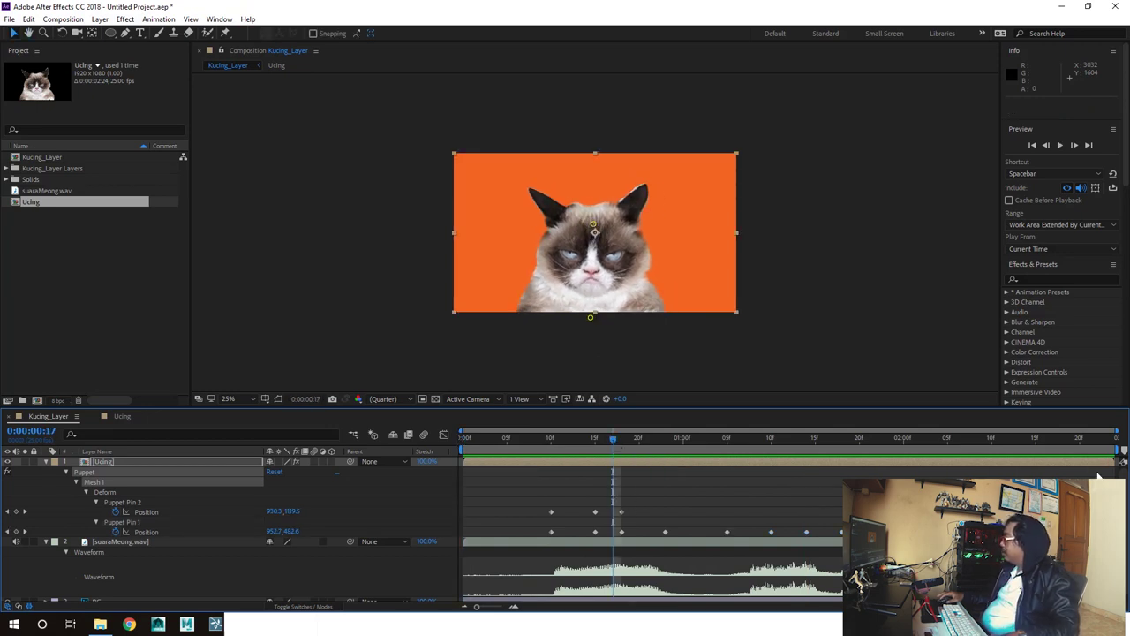
pyautogui.moveTo(550, 441); pyautogui.dragTo(582, 465)
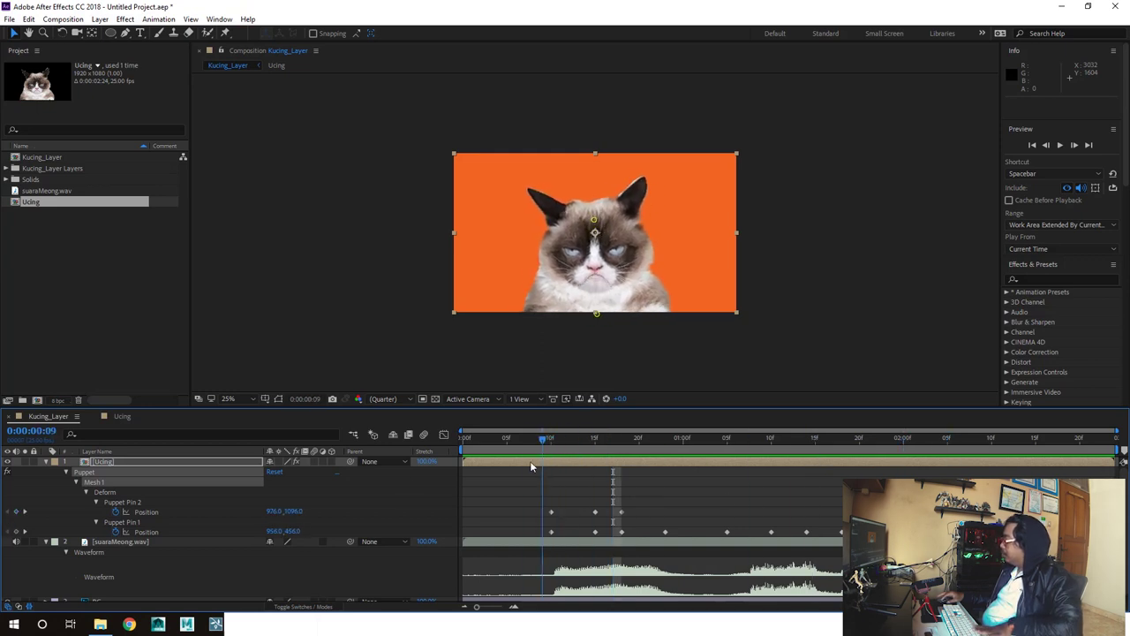
pyautogui.moveTo(582, 459); pyautogui.dragTo(744, 439)
pyautogui.click(562, 437)
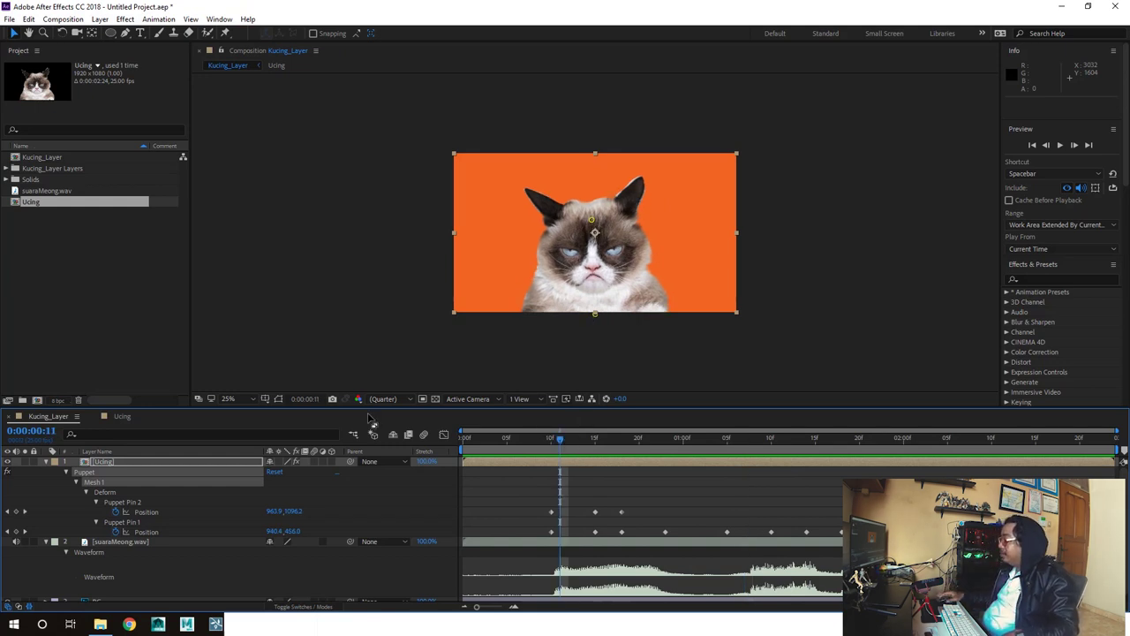
pyautogui.click(85, 462)
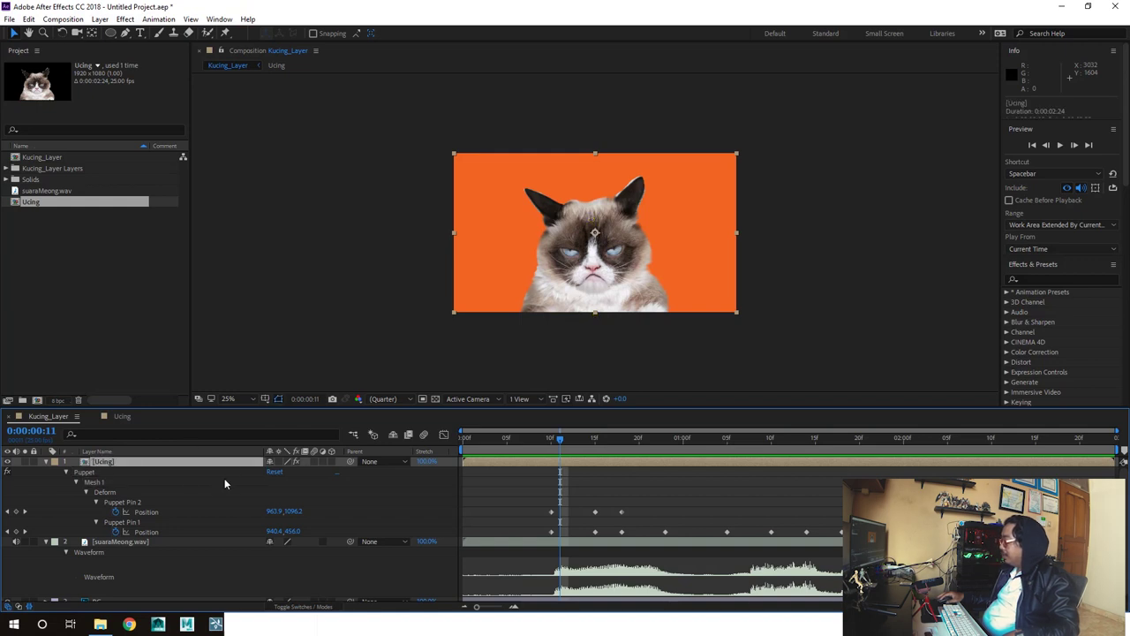
pyautogui.click(67, 474)
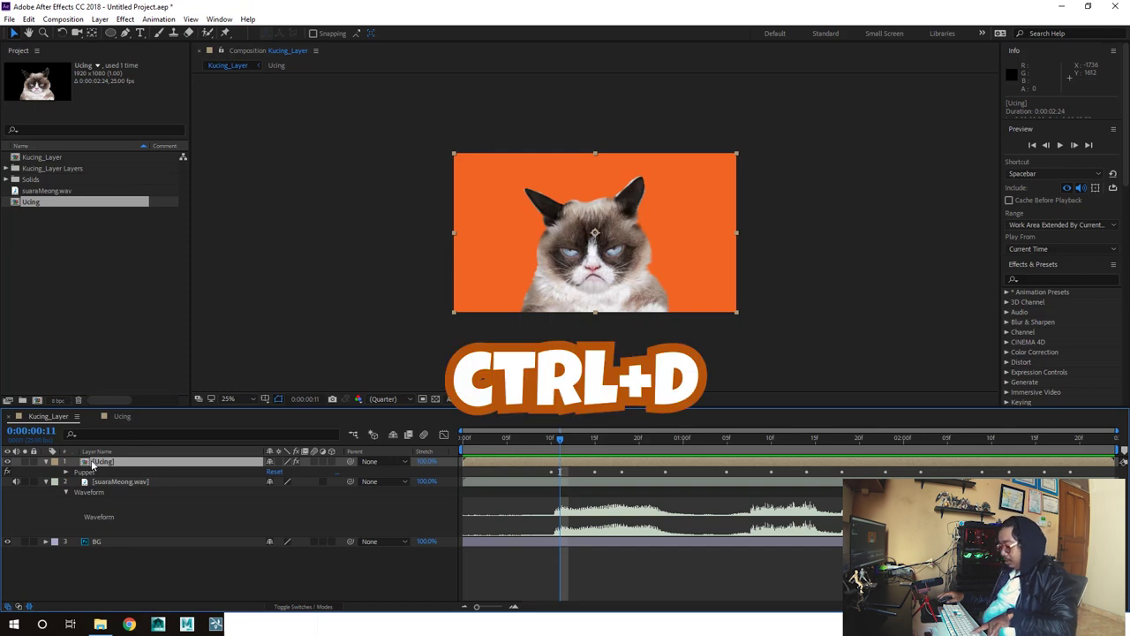
# Duplicate the Ucing layer and select the copy at frame 24.
pyautogui.hotkey('ctrl', 'd')
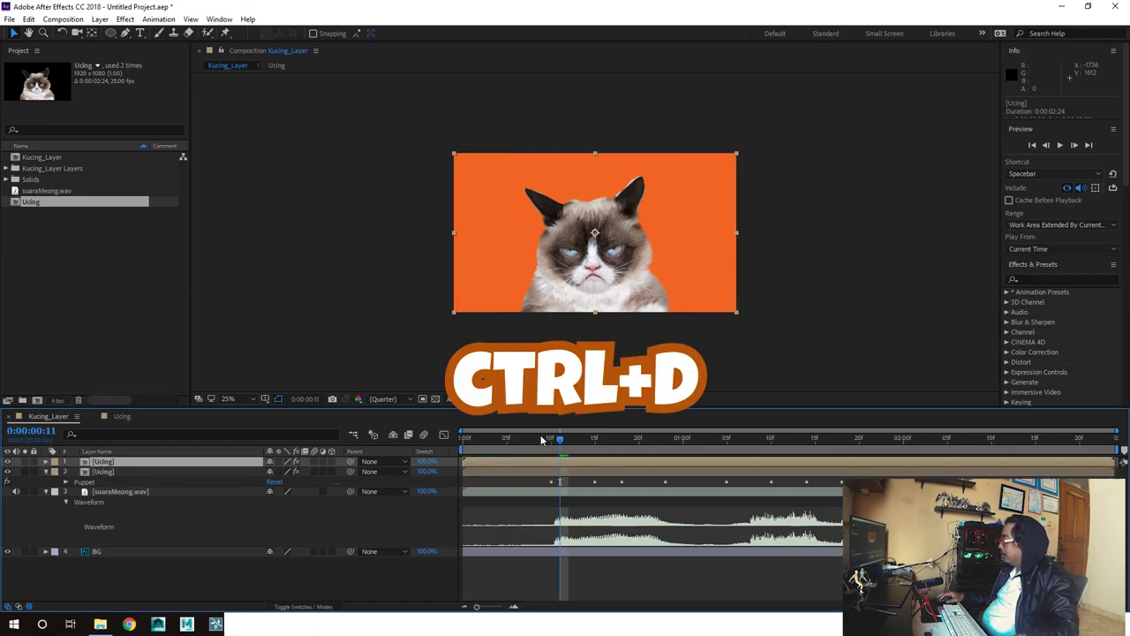
pyautogui.moveTo(530, 441)
pyautogui.mouseDown()
pyautogui.moveTo(673, 452)
pyautogui.moveTo(463, 446)
pyautogui.mouseUp()
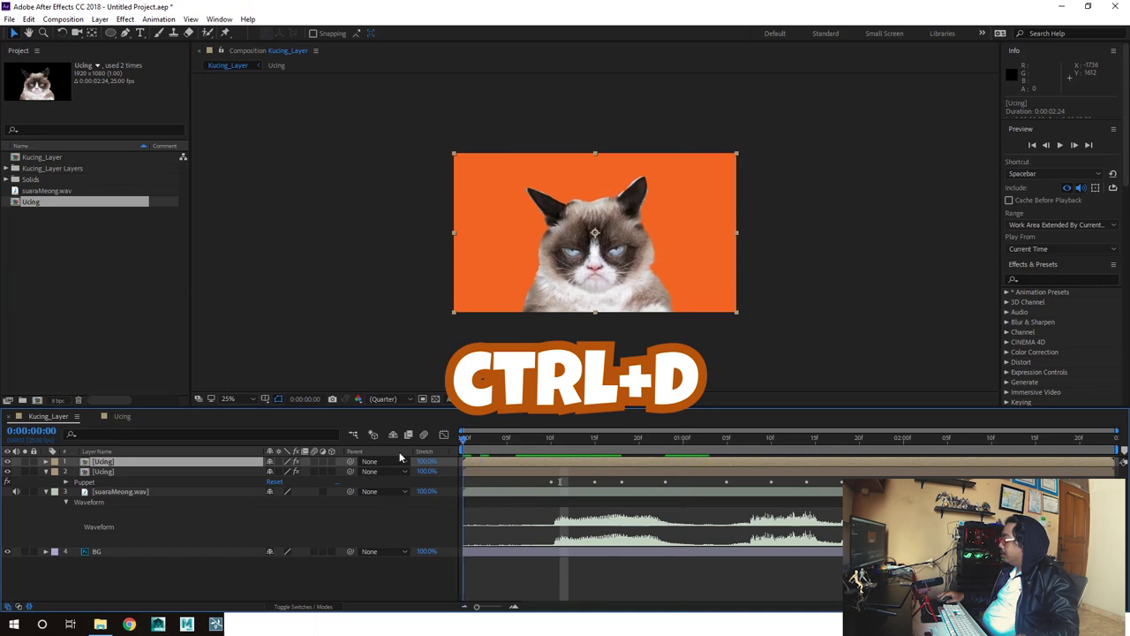
pyautogui.click(100, 473)
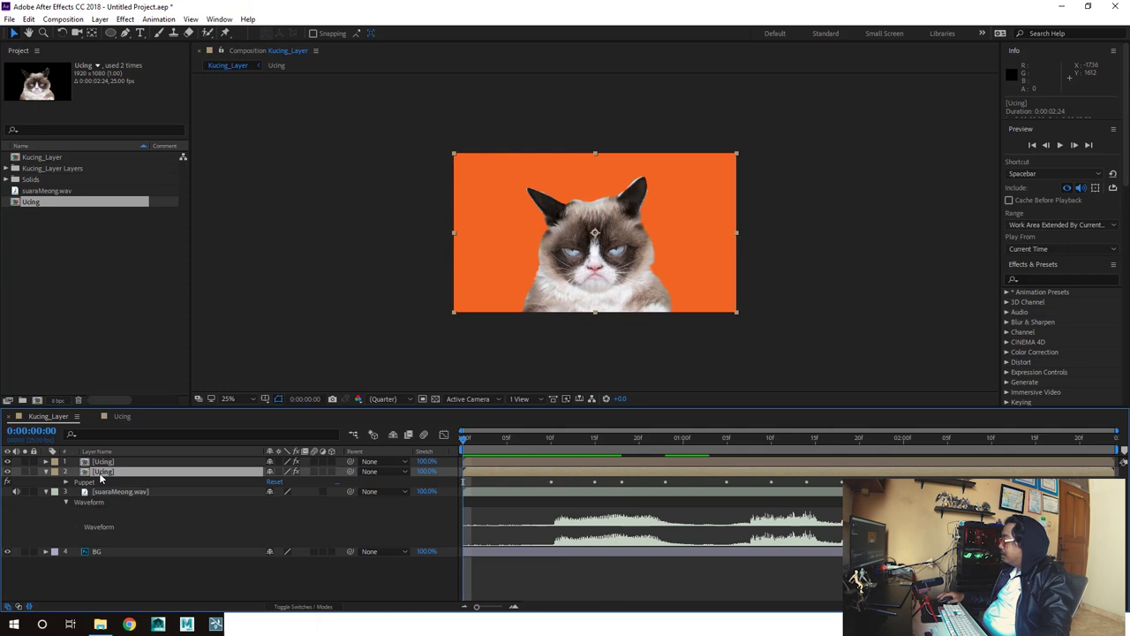
# Apply Effect > Generate > Fill to the copy with the colour set to white FFFFFF.
pyautogui.click(1026, 279)
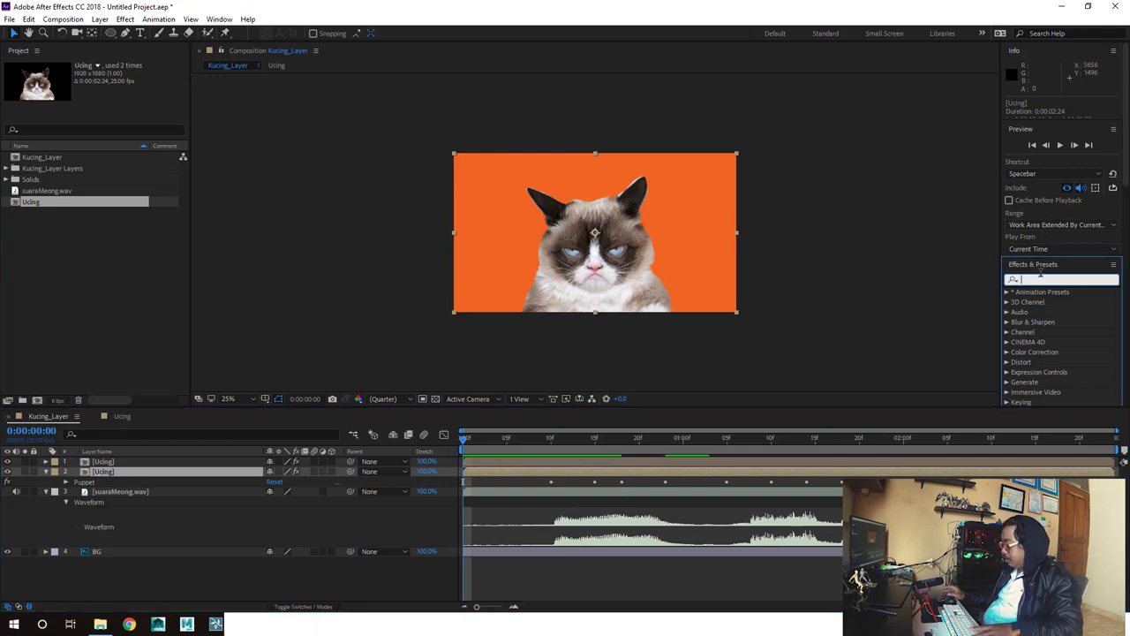
pyautogui.click(126, 20)
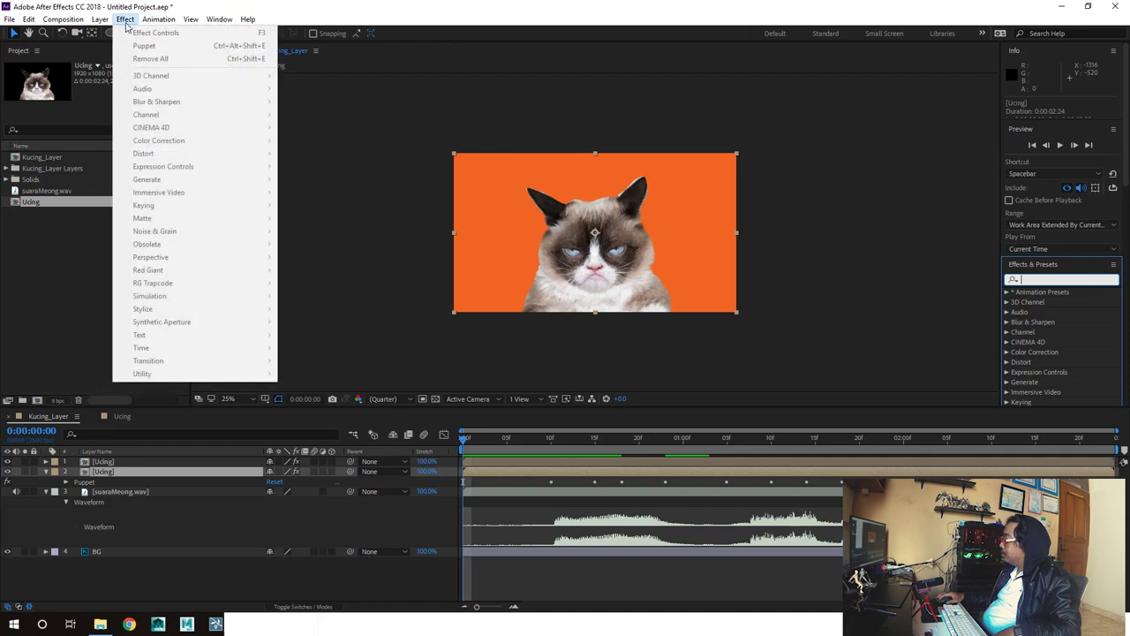
pyautogui.click(102, 477)
pyautogui.click(126, 20)
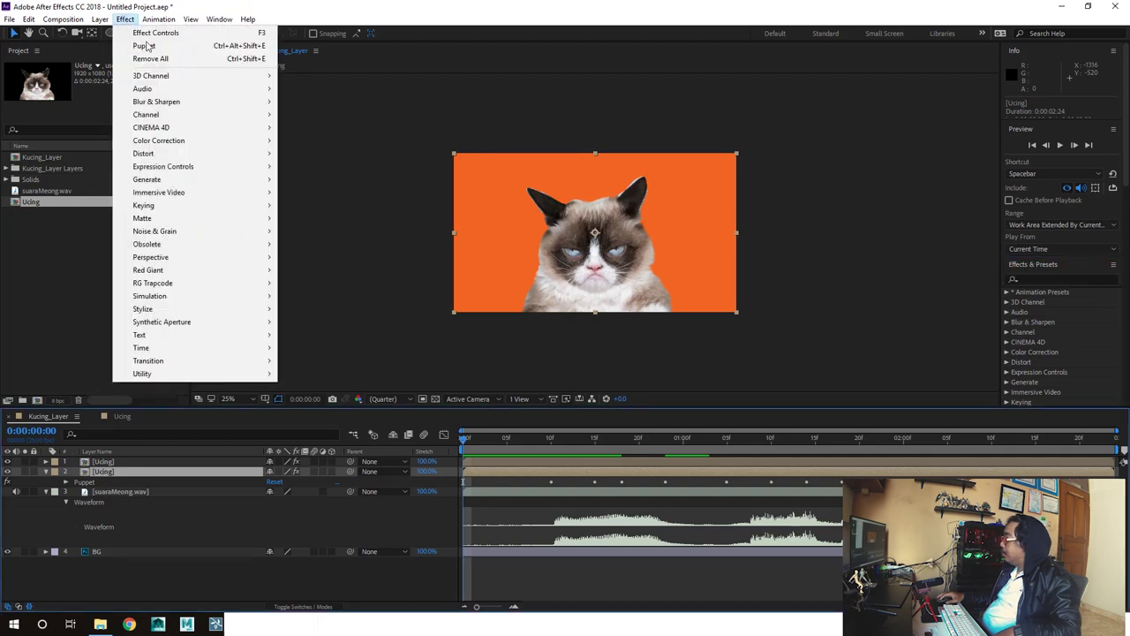
pyautogui.moveTo(212, 179)
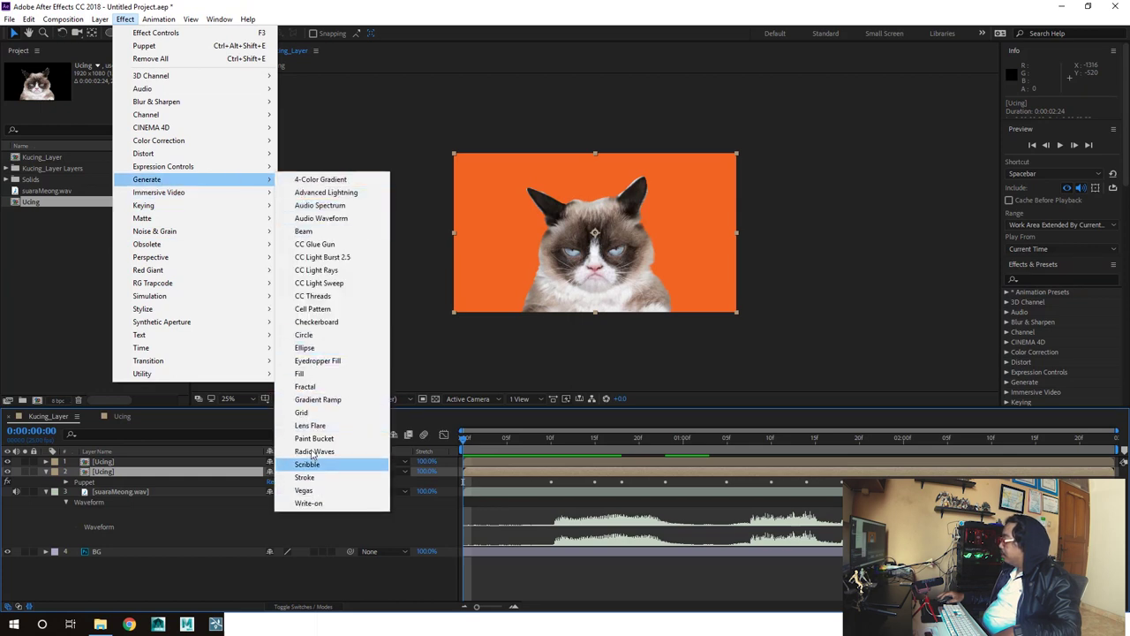
pyautogui.click(313, 375)
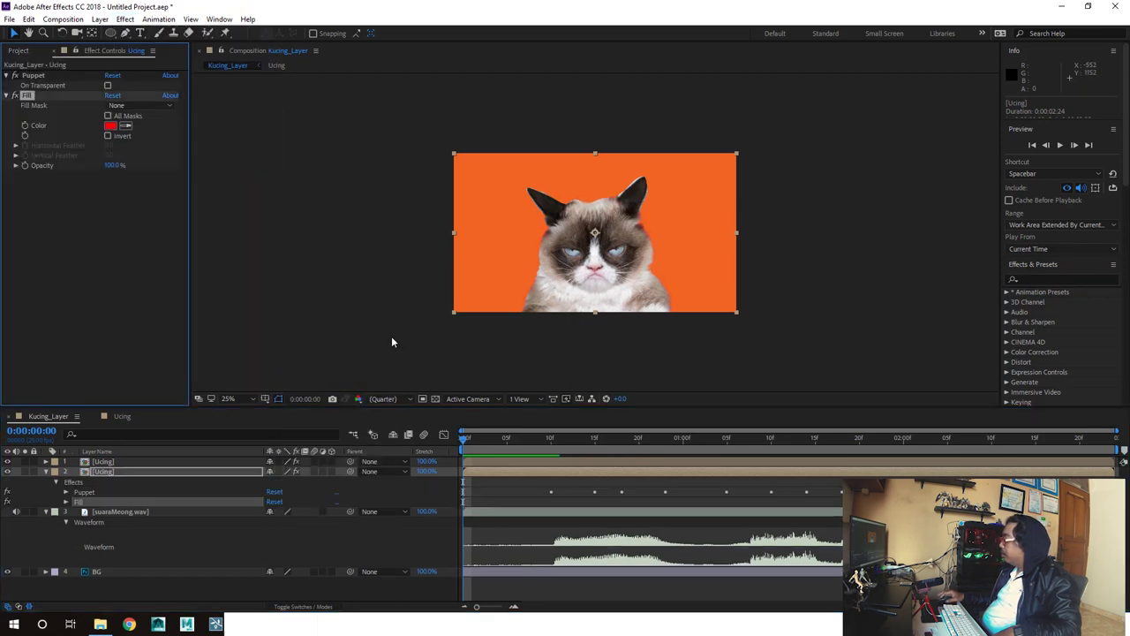
pyautogui.click(110, 126)
pyautogui.moveTo(370, 435); pyautogui.dragTo(324, 392)
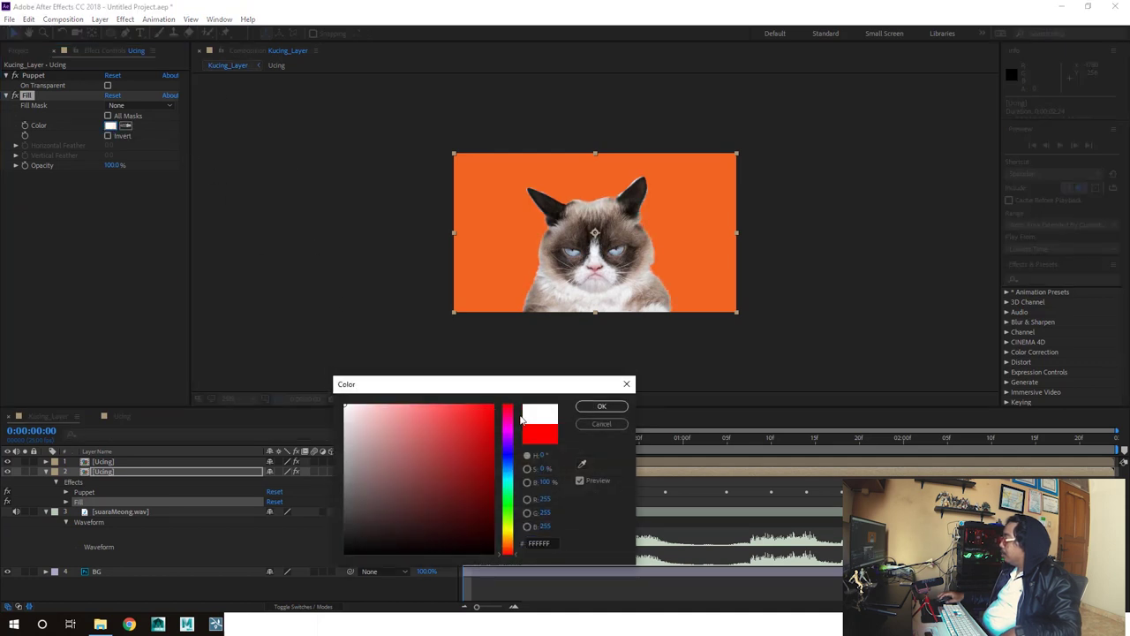
pyautogui.click(602, 406)
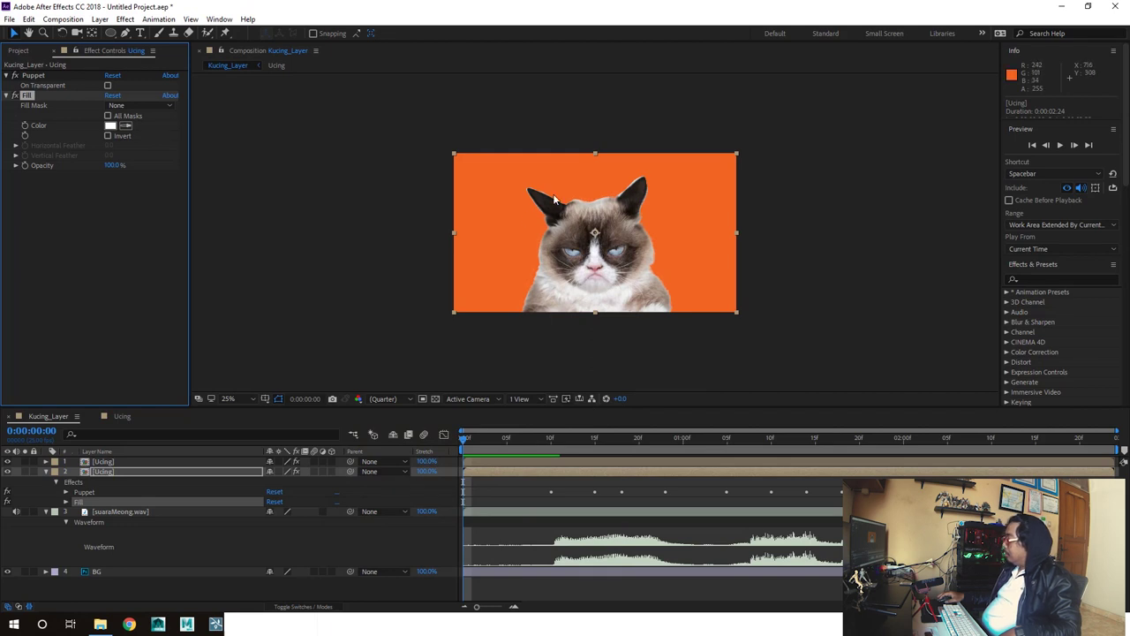
# Browse the Effect menu for the next effect to add.
pyautogui.click(124, 19)
pyautogui.moveTo(235, 302)
pyautogui.moveTo(240, 223)
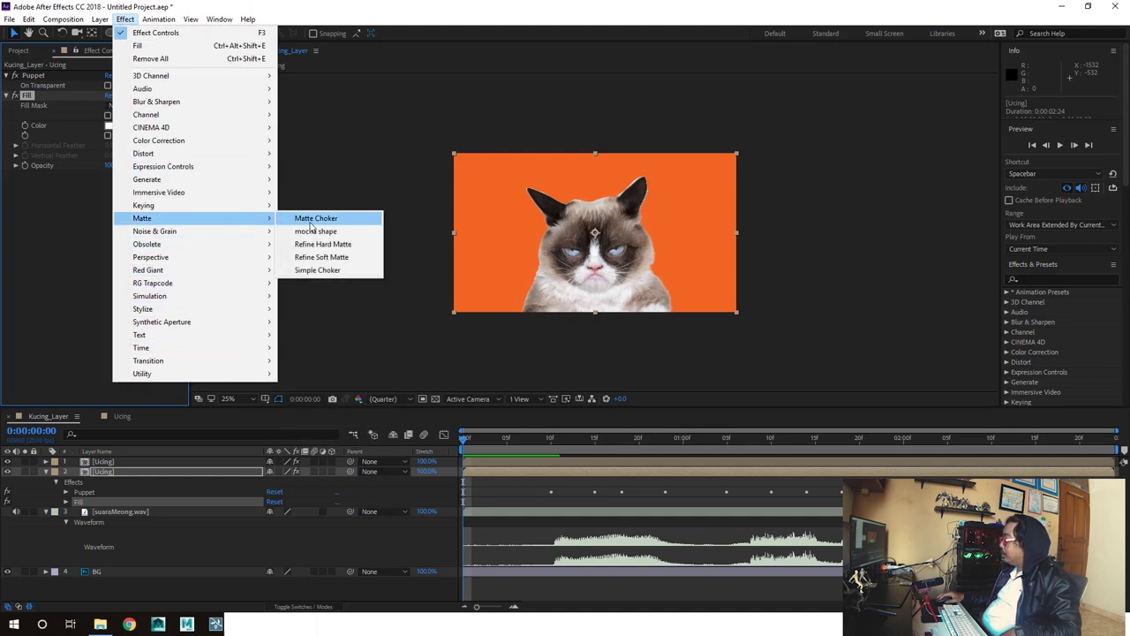
# Apply Simple Choker to the white copy with Choke Matte -99.20, then preview playback.
pyautogui.click(331, 273)
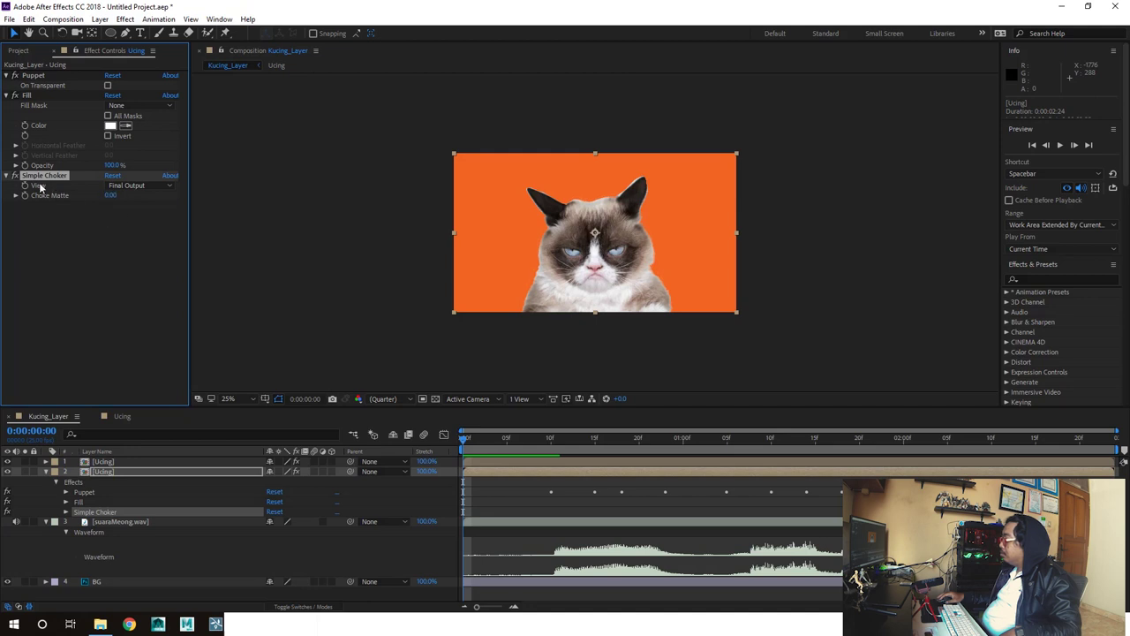
pyautogui.moveTo(110, 195); pyautogui.dragTo(92, 203)
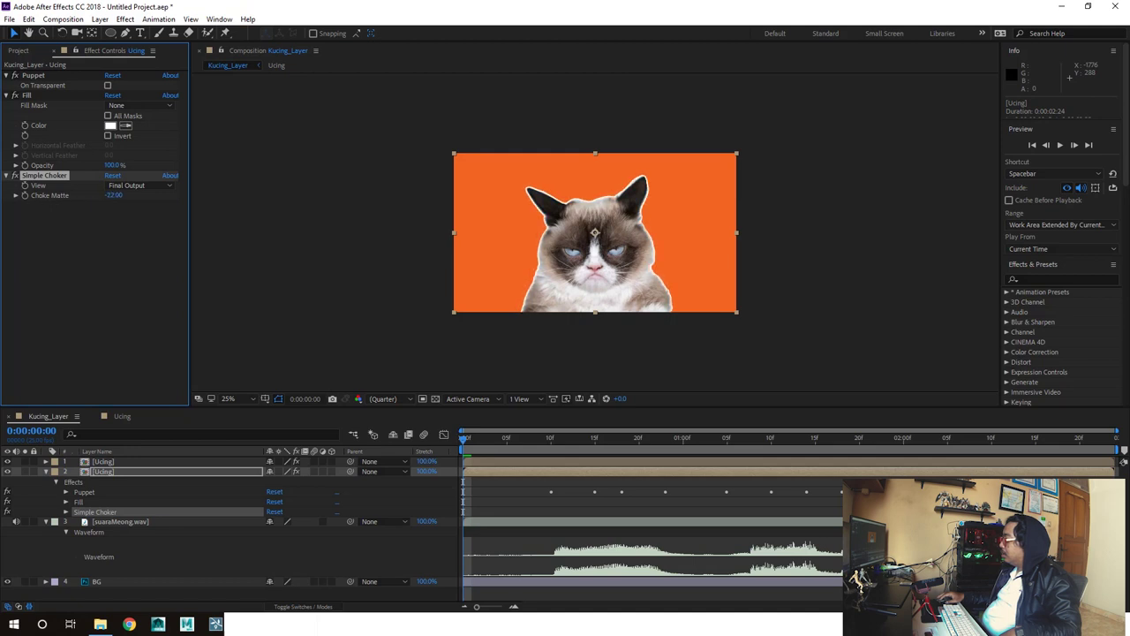
pyautogui.moveTo(115, 200)
pyautogui.mouseDown()
pyautogui.moveTo(88, 200)
pyautogui.moveTo(97, 195)
pyautogui.mouseUp()
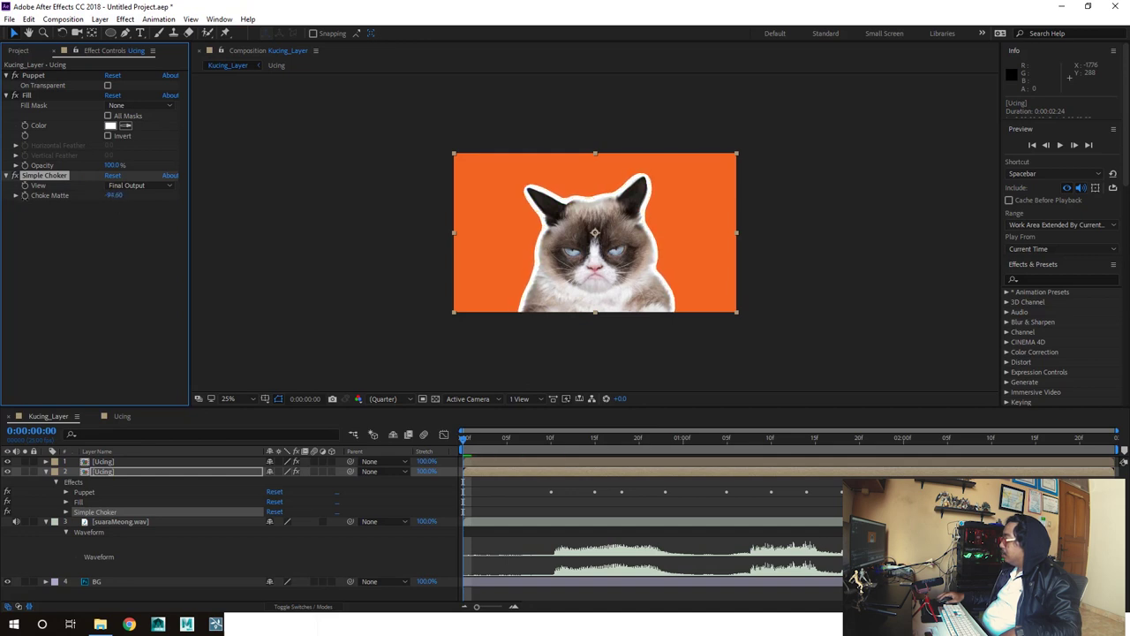
pyautogui.click(497, 449)
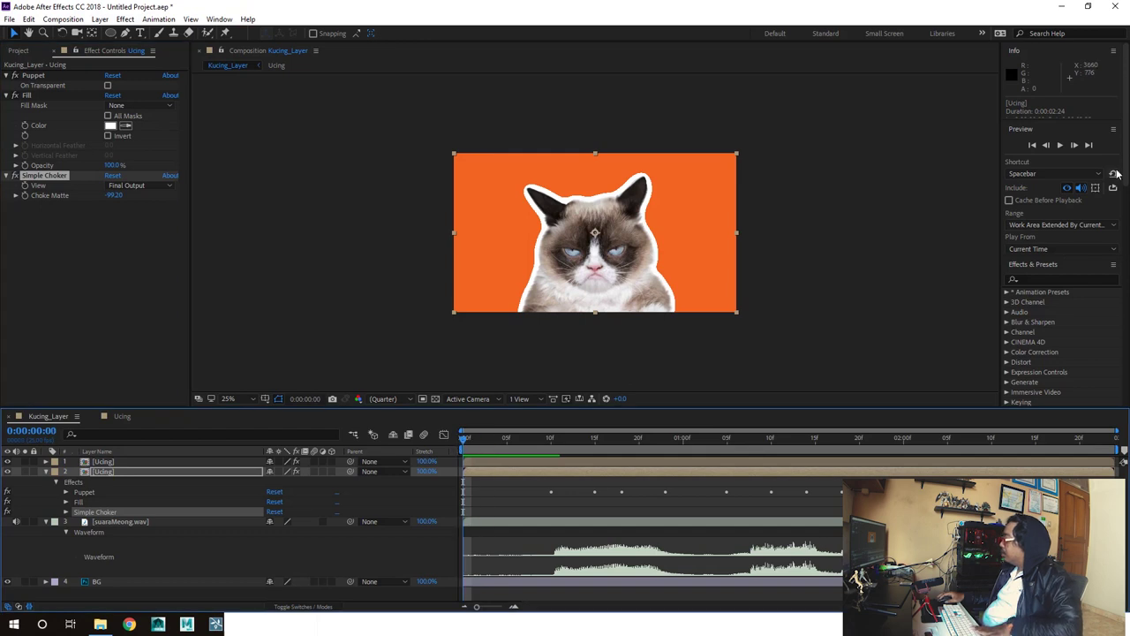
pyautogui.press('space')
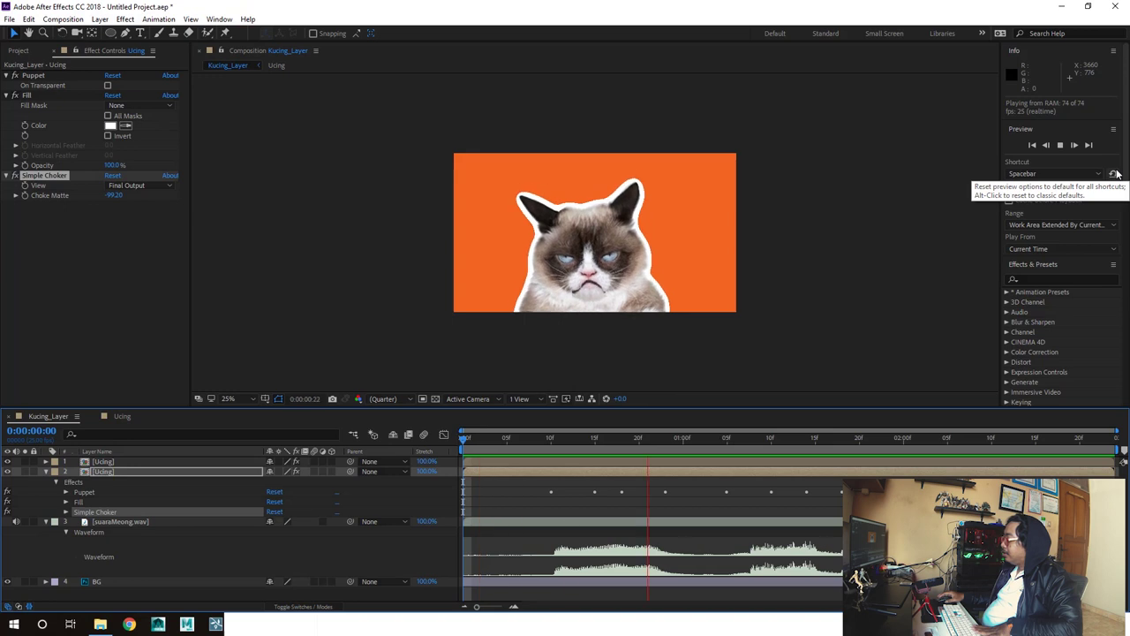
pyautogui.press('space')
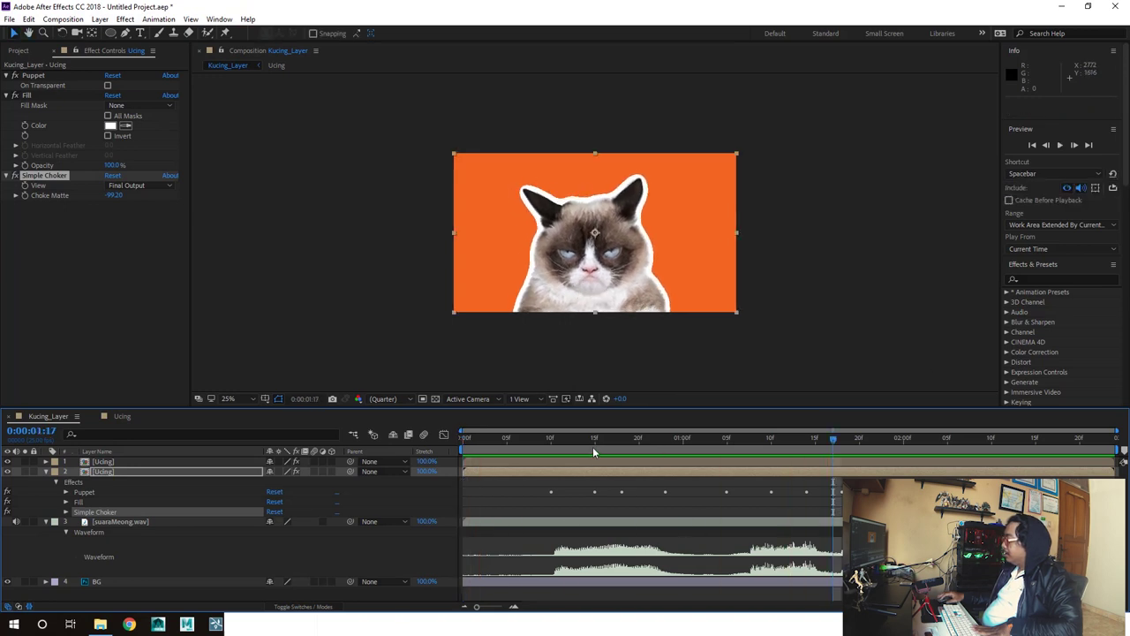
# At frame 15, rename the white outline layer to 'outling'.
pyautogui.click(592, 448)
pyautogui.click(111, 470)
pyautogui.press('Return')
pyautogui.write('outling')
pyautogui.press('Return')
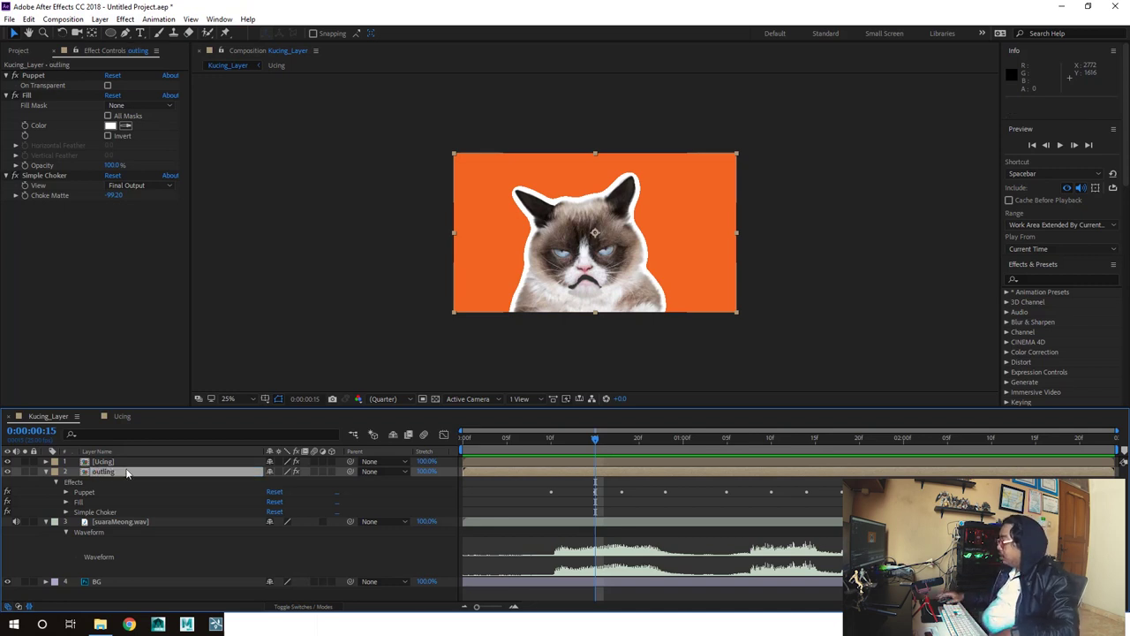
# Parent the outling layer to the Ucing cat layer with the pick-whip.
pyautogui.moveTo(350, 472); pyautogui.dragTo(102, 461)
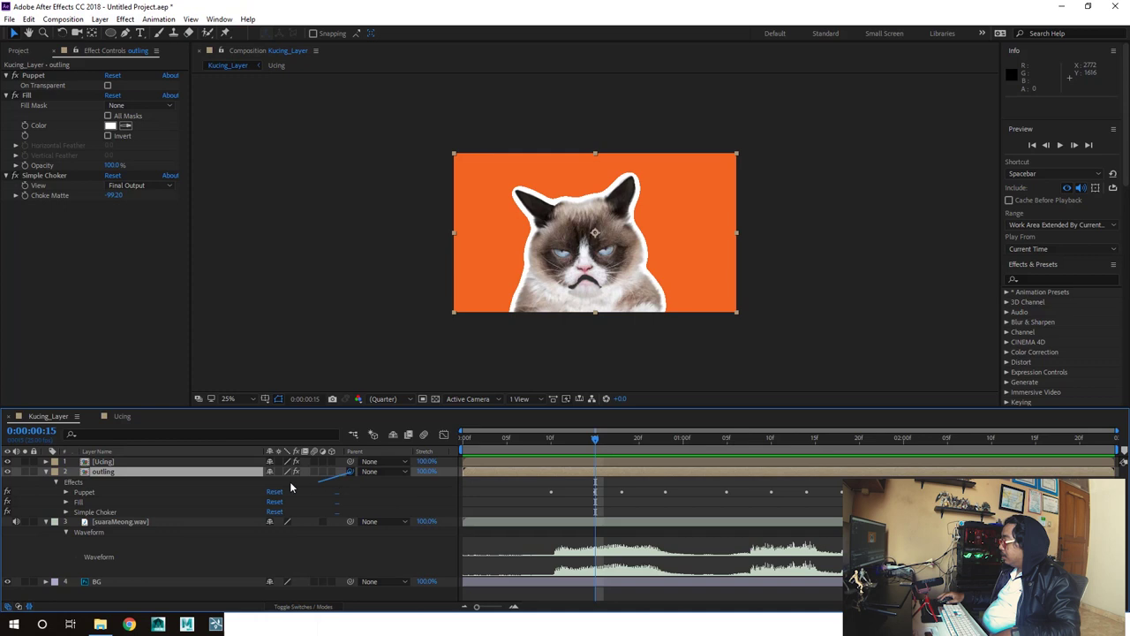
pyautogui.click(103, 462)
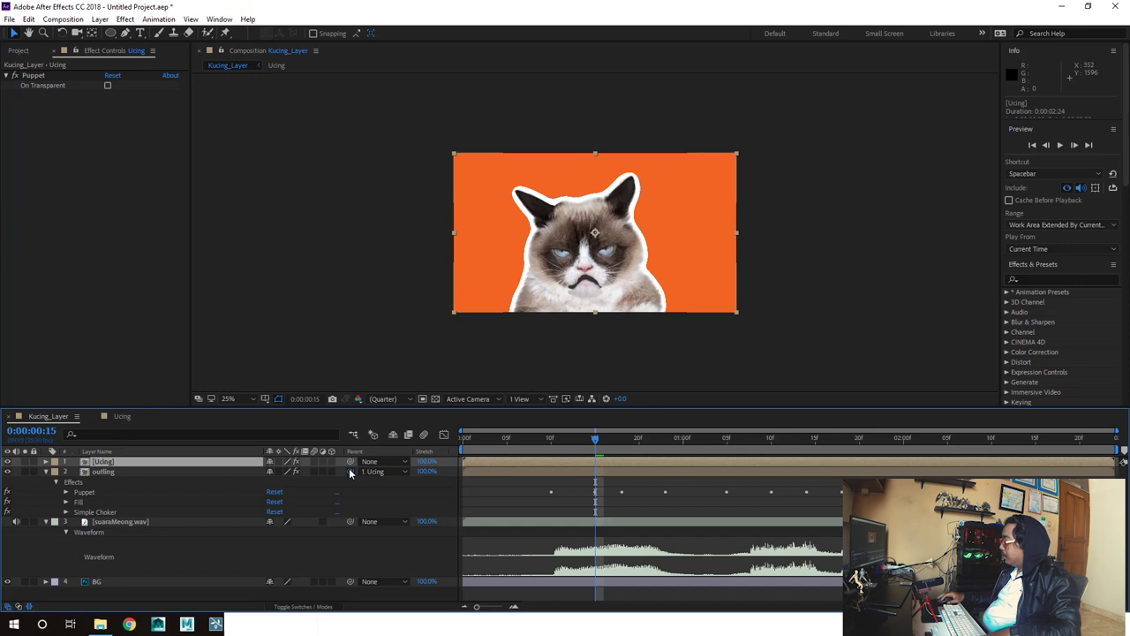
pyautogui.moveTo(262, 475)
pyautogui.mouseDown()
pyautogui.moveTo(82, 454)
pyautogui.moveTo(105, 462)
pyautogui.mouseUp()
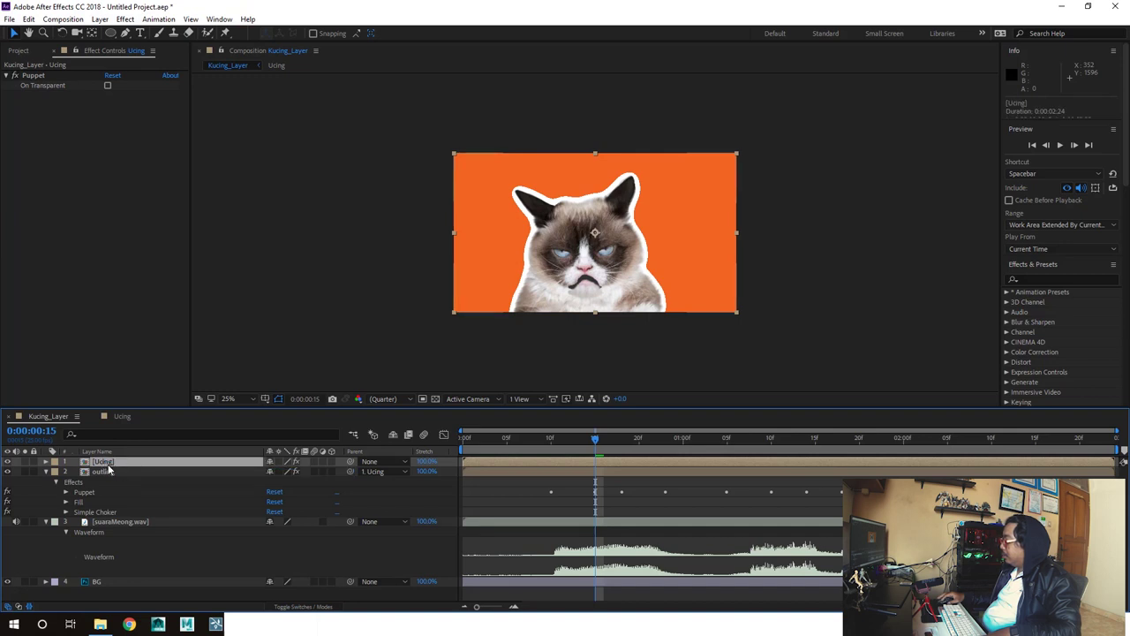
# Scale the Ucing cat to 69% and move it toward the lower left of the frame.
pyautogui.click(107, 472)
pyautogui.click(104, 461)
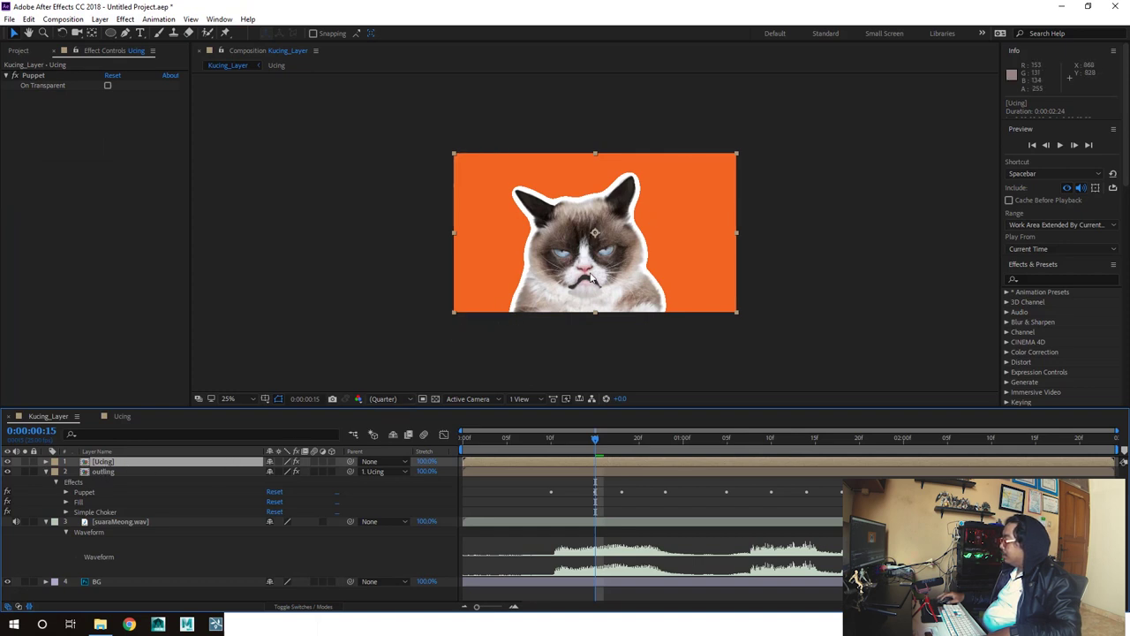
pyautogui.moveTo(590, 263)
pyautogui.mouseDown()
pyautogui.moveTo(540, 276)
pyautogui.moveTo(553, 274)
pyautogui.mouseUp()
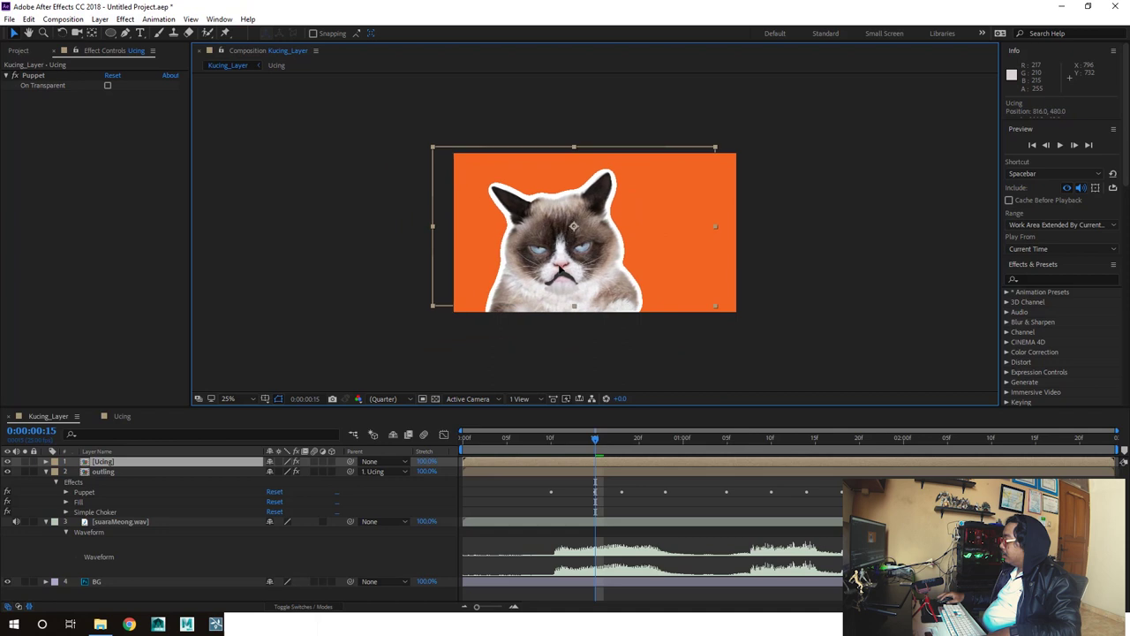
pyautogui.press('Return')
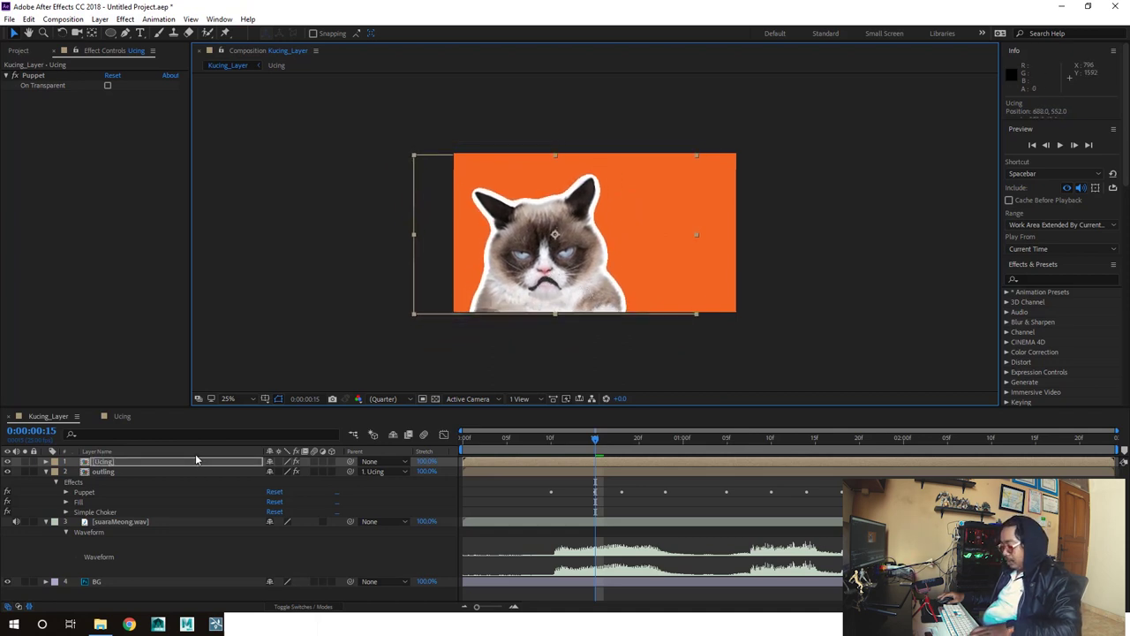
pyautogui.press('s')
pyautogui.moveTo(303, 474); pyautogui.dragTo(275, 475)
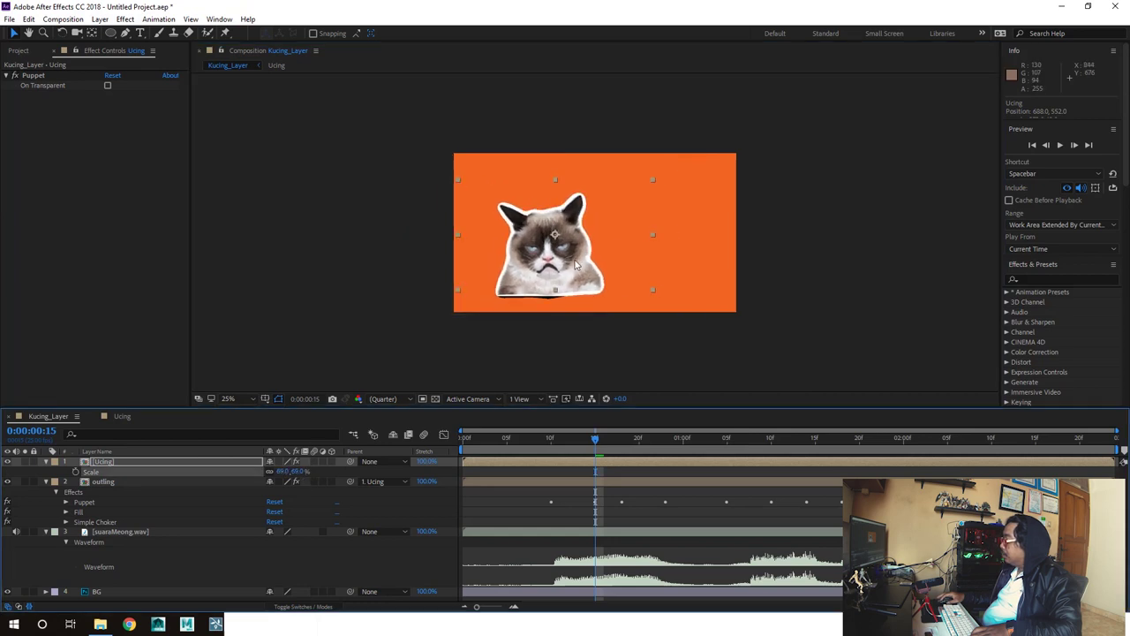
pyautogui.moveTo(576, 263); pyautogui.dragTo(571, 283)
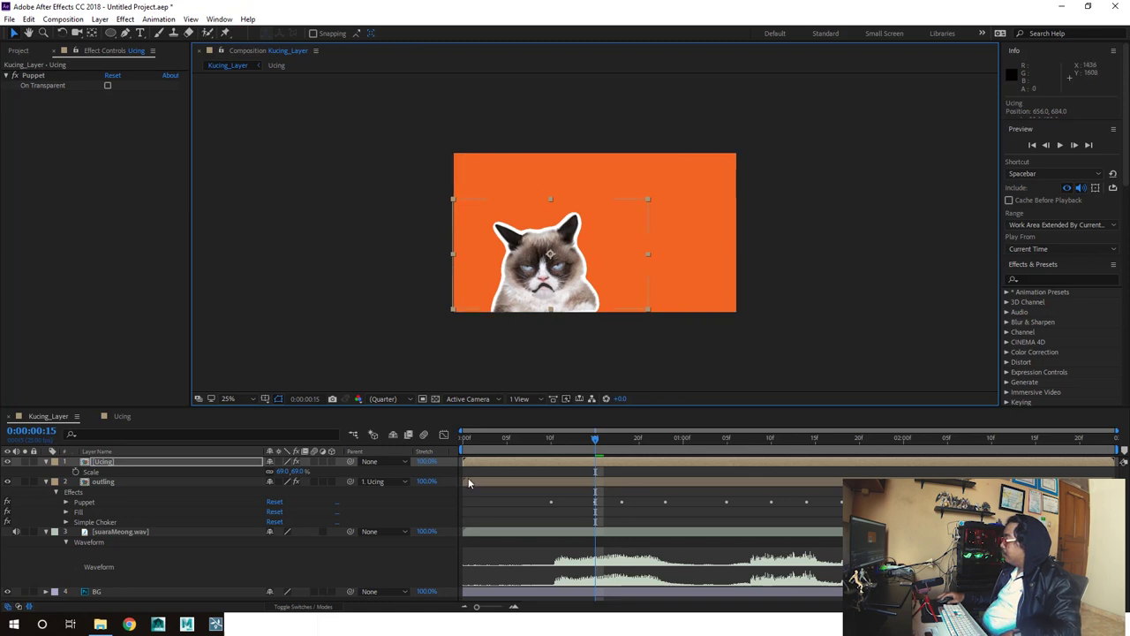
# Scrub through the animation to check the mouth and nudge the cat slightly lower right.
pyautogui.moveTo(521, 440); pyautogui.dragTo(800, 452)
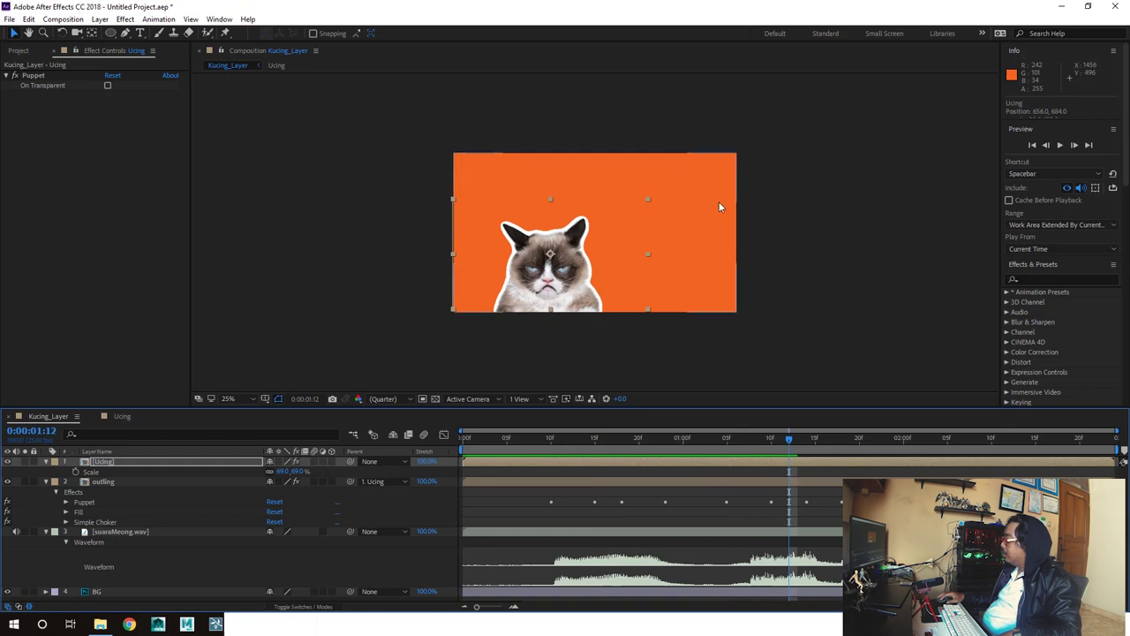
pyautogui.moveTo(562, 448); pyautogui.dragTo(1118, 464)
pyautogui.moveTo(558, 299); pyautogui.dragTo(562, 303)
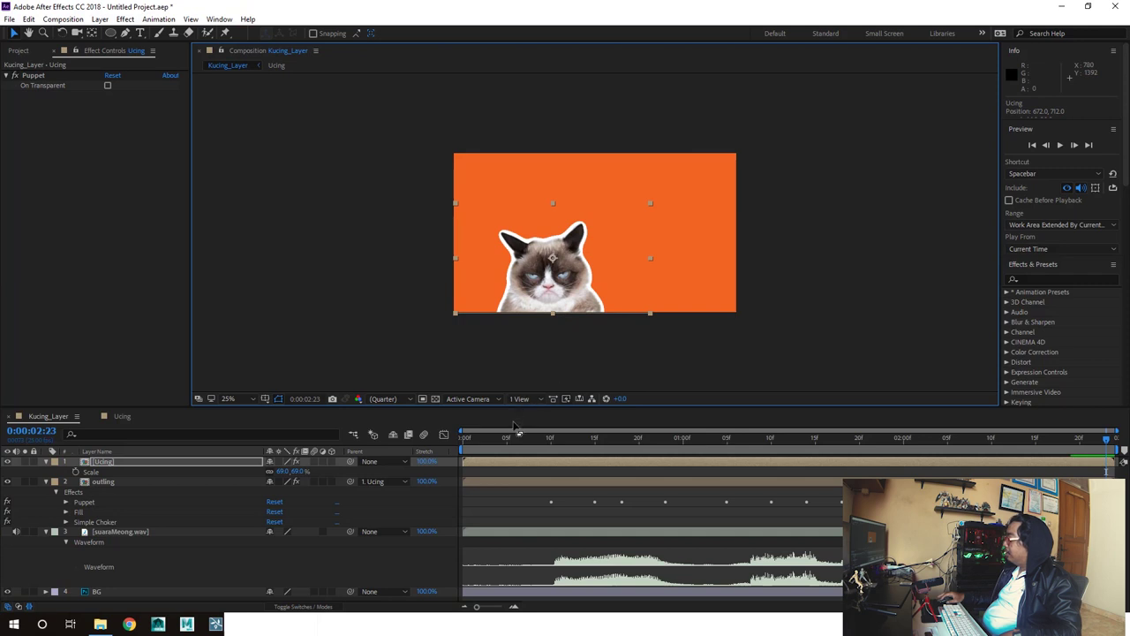
pyautogui.click(476, 446)
pyautogui.moveTo(477, 446); pyautogui.dragTo(653, 446)
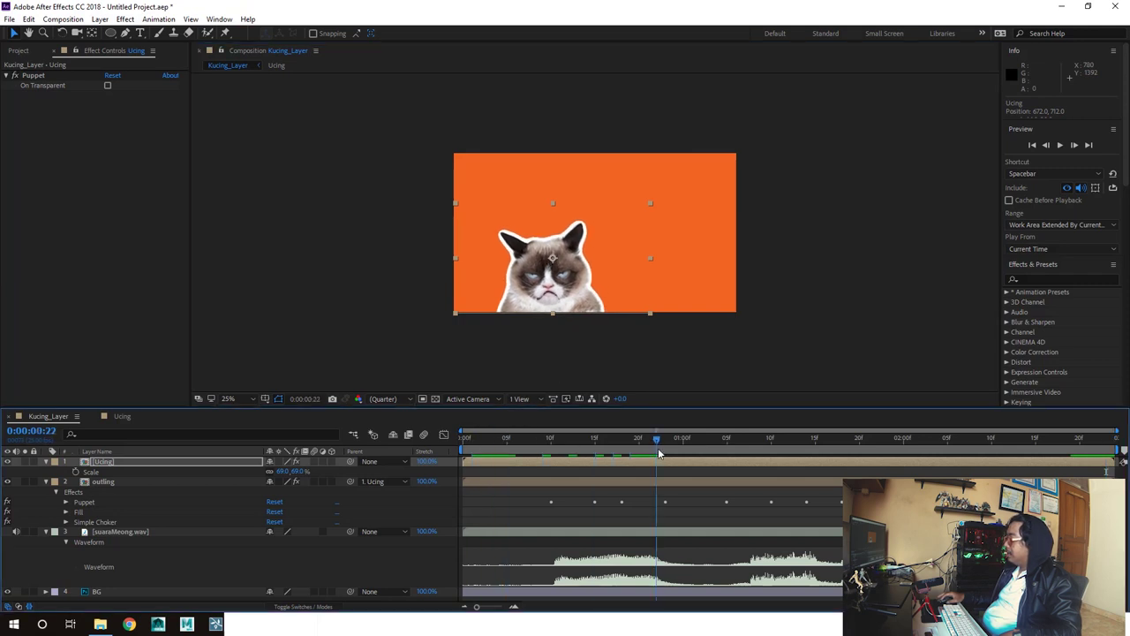